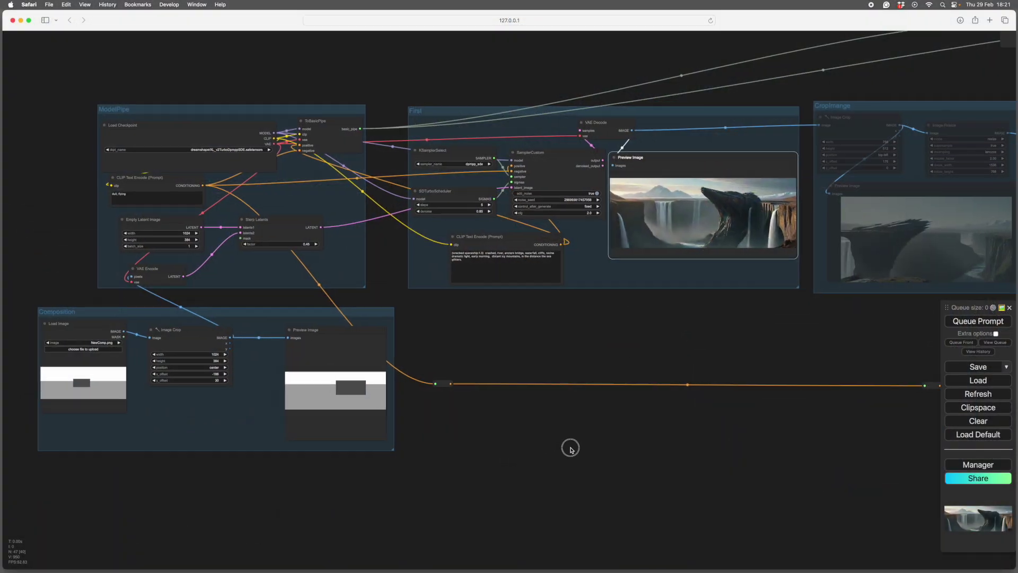
pyautogui.hscroll(-2, 581, 445)
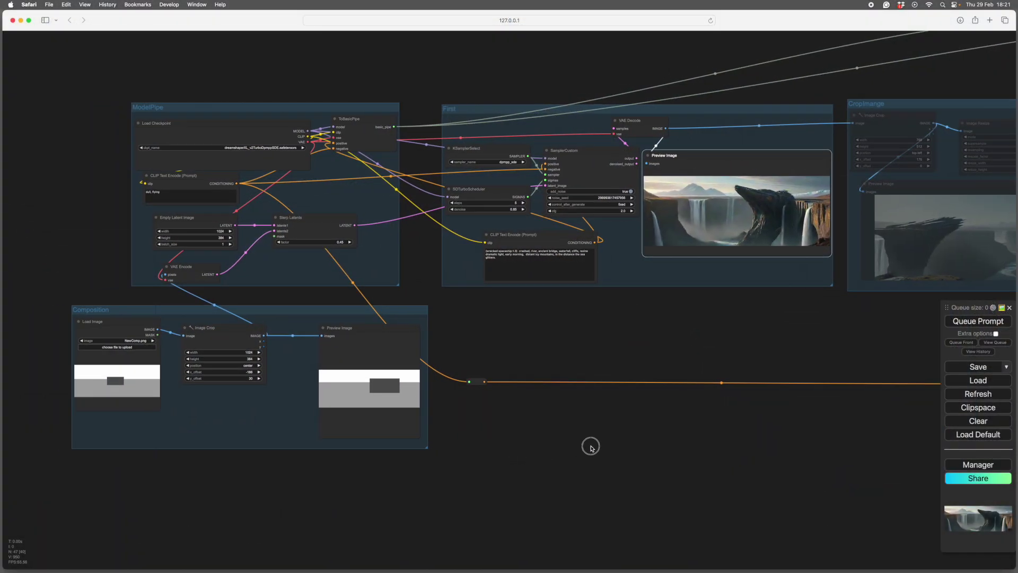
pyautogui.hscroll(5, 612, 450)
pyautogui.hscroll(2, 629, 452)
pyautogui.hscroll(5, 692, 452)
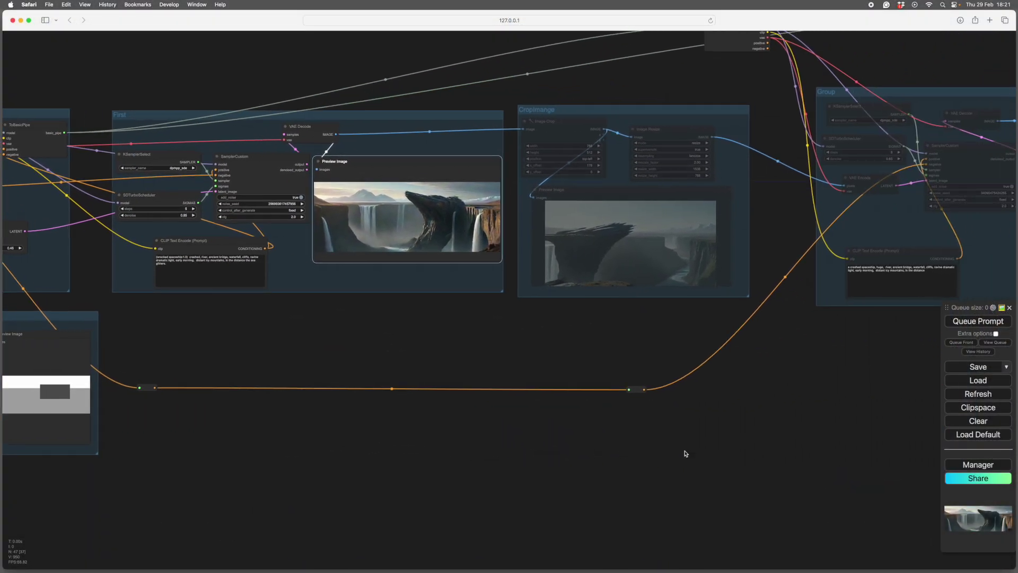
pyautogui.hscroll(5, 637, 454)
pyautogui.hscroll(5, 722, 445)
pyautogui.hscroll(5, 689, 446)
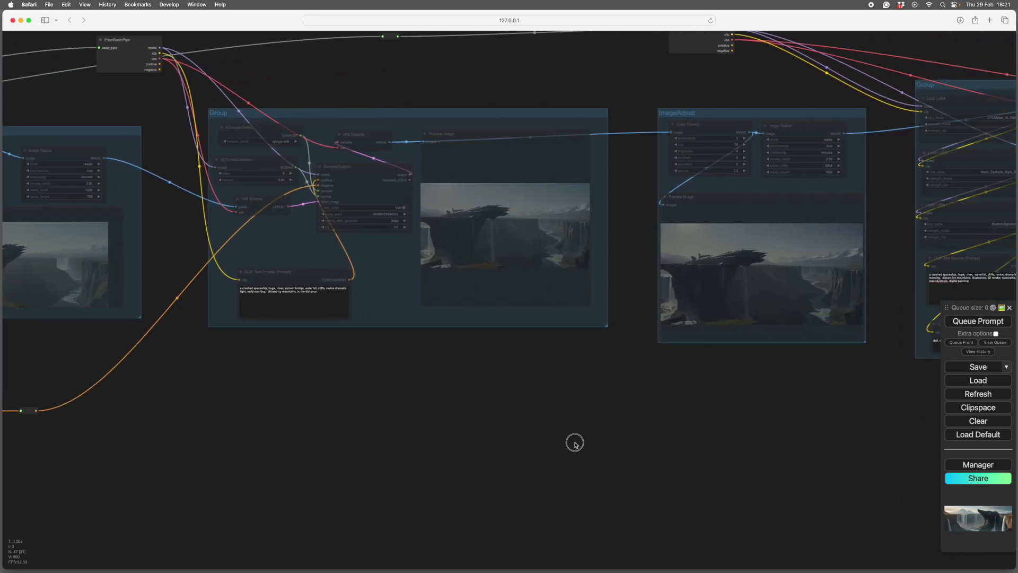
pyautogui.hscroll(3, 756, 451)
pyautogui.hscroll(5, 756, 451)
pyautogui.hscroll(3, 470, 442)
pyautogui.hscroll(1, 389, 438)
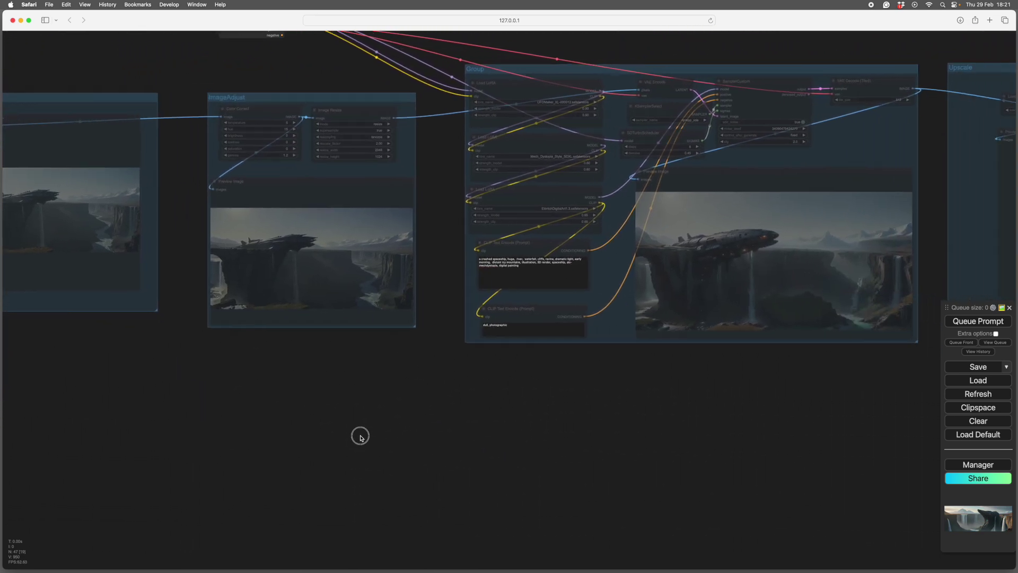
pyautogui.hscroll(10, 639, 439)
pyautogui.hscroll(-3, 698, 453)
pyautogui.hscroll(-1, 755, 466)
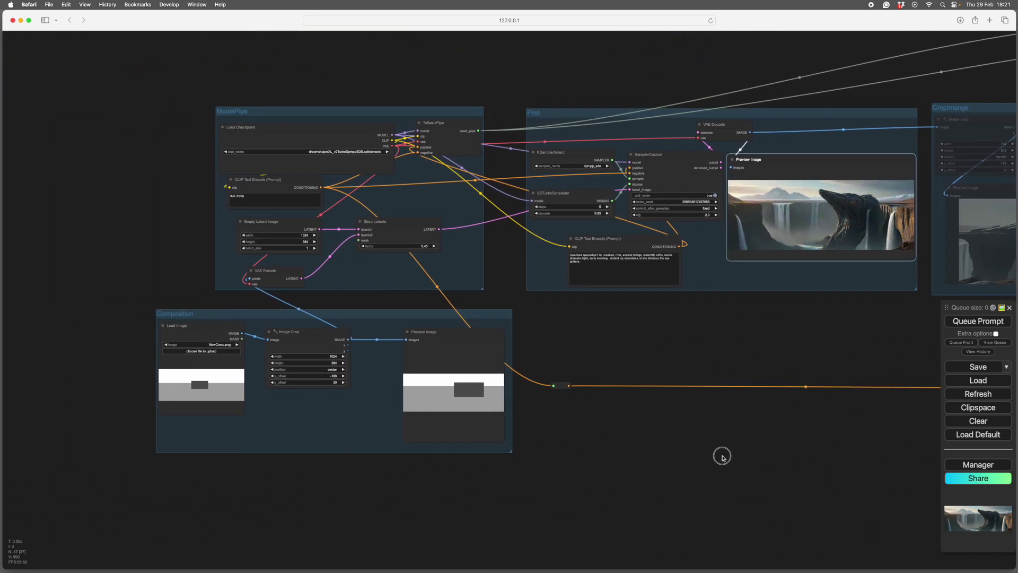
pyautogui.hscroll(1, 718, 453)
pyautogui.hscroll(3, 739, 458)
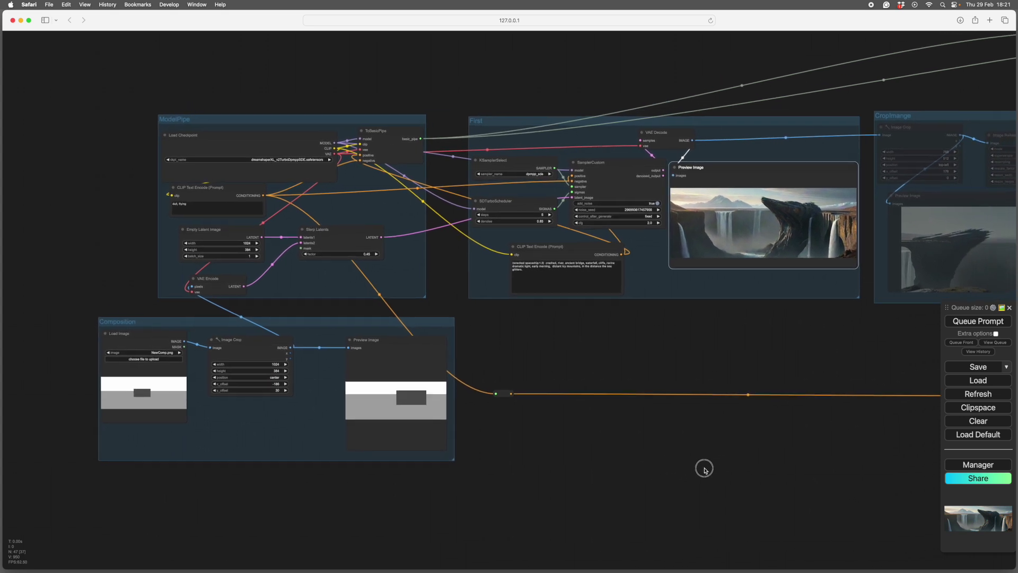
pyautogui.hscroll(1, 696, 471)
pyautogui.hscroll(2, 682, 475)
pyautogui.hscroll(3, 652, 404)
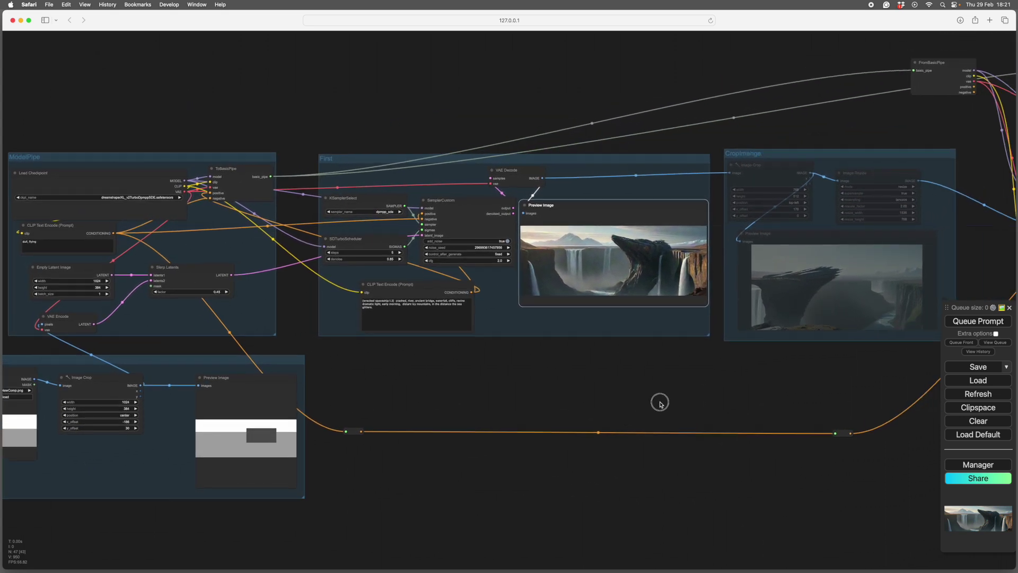
pyautogui.hscroll(1, 755, 377)
pyautogui.hscroll(4, 612, 390)
pyautogui.hscroll(2, 793, 442)
pyautogui.hscroll(5, 763, 444)
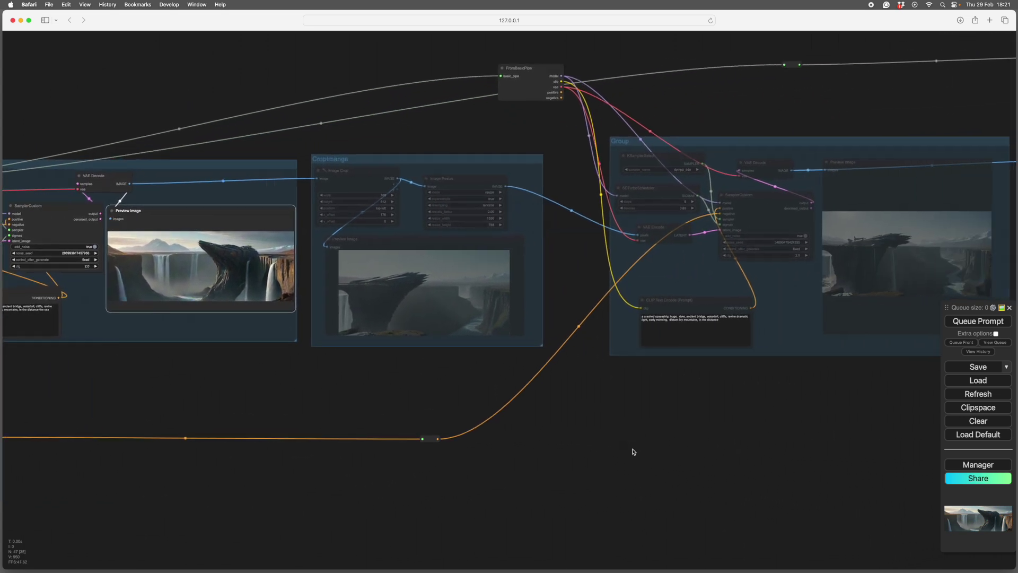
pyautogui.hscroll(2, 663, 448)
pyautogui.hscroll(5, 678, 450)
pyautogui.hscroll(4, 604, 457)
pyautogui.hscroll(3, 579, 463)
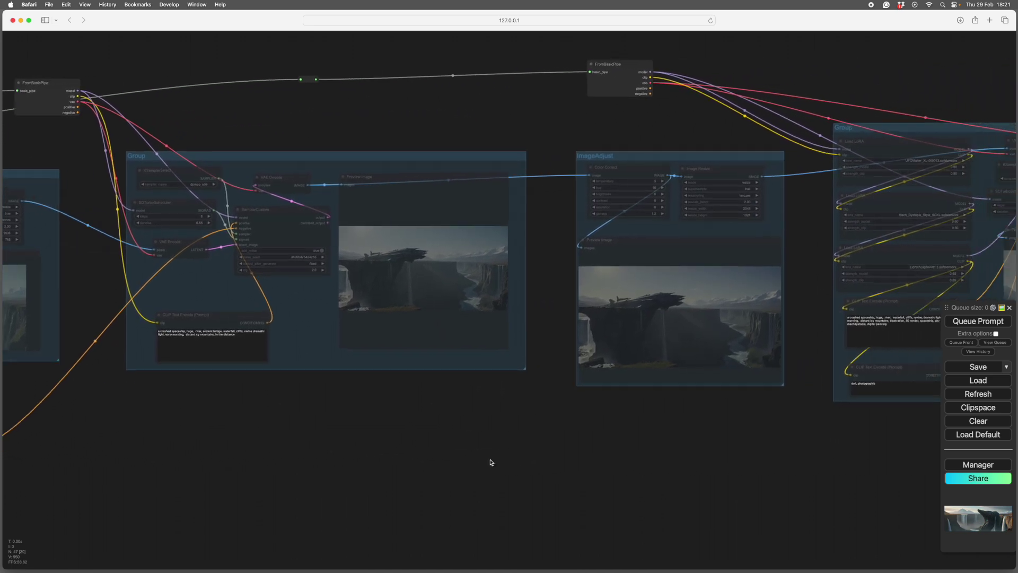
pyautogui.hscroll(15, 488, 462)
pyautogui.hscroll(-3, 748, 461)
pyautogui.hscroll(-3, 648, 464)
pyautogui.hscroll(1, 720, 453)
pyautogui.hscroll(3, 671, 478)
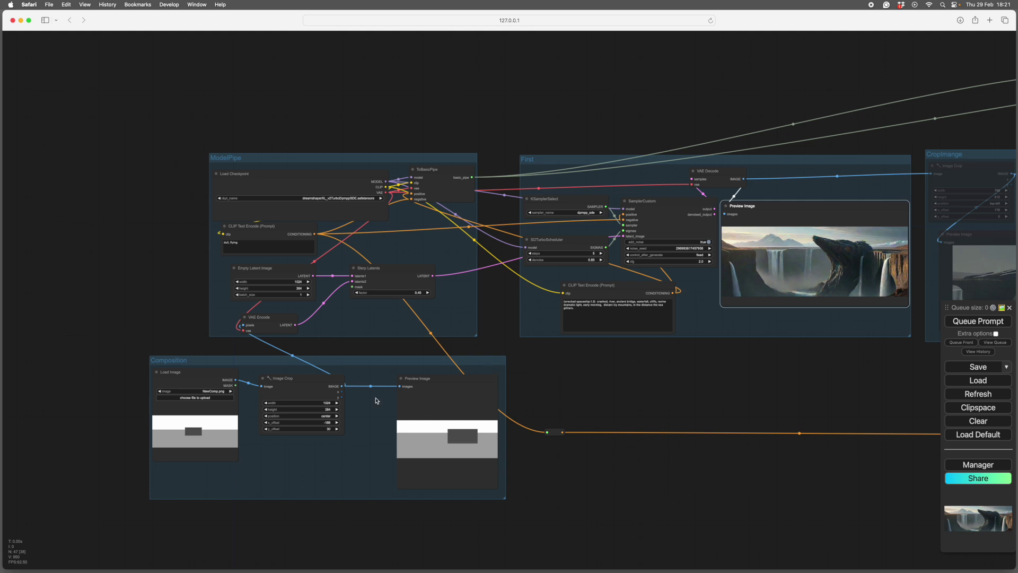
# Set the Image Crop offsets to x -193 and y 14, then re-run the preview
pyautogui.moveTo(565, 395); pyautogui.dragTo(622, 391)
pyautogui.scroll(3, 620, 391)
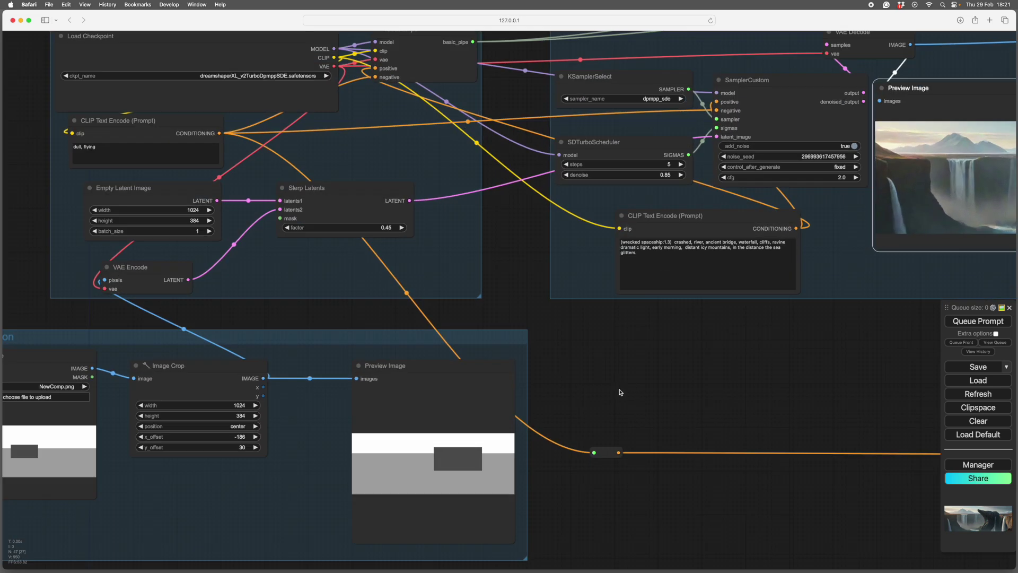
pyautogui.scroll(1, 610, 391)
pyautogui.scroll(2, 721, 265)
pyautogui.scroll(3, 761, 326)
pyautogui.scroll(-2, 761, 326)
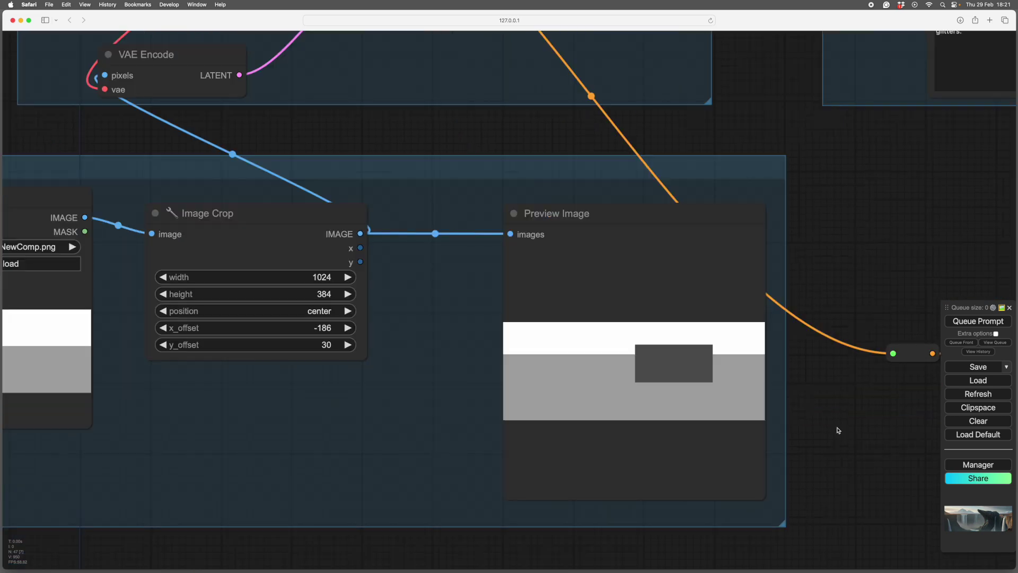
pyautogui.scroll(-4, 849, 429)
pyautogui.scroll(2, 848, 430)
pyautogui.scroll(-2, 849, 462)
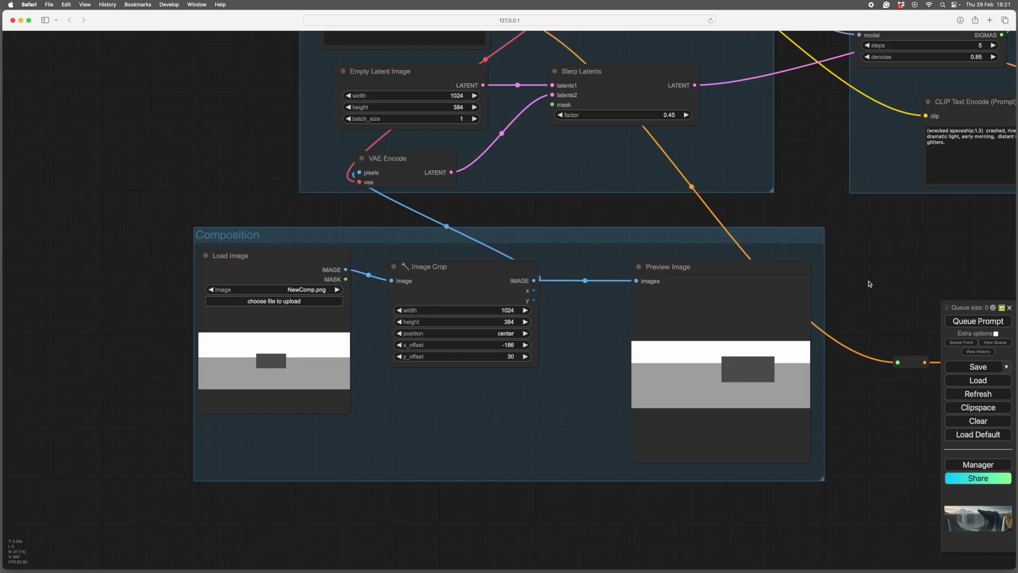
pyautogui.moveTo(870, 284)
pyautogui.mouseDown()
pyautogui.moveTo(858, 312)
pyautogui.moveTo(803, 303)
pyautogui.moveTo(677, 337)
pyautogui.mouseUp()
pyautogui.scroll(-2, 803, 306)
pyautogui.scroll(-1, 706, 273)
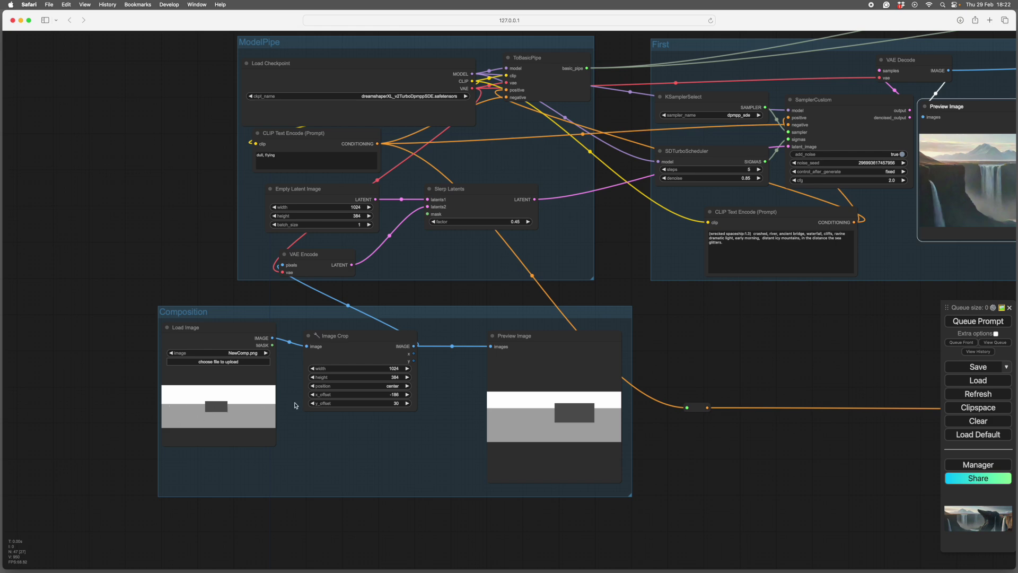
pyautogui.moveTo(720, 371); pyautogui.dragTo(709, 397)
pyautogui.rightClick(663, 277)
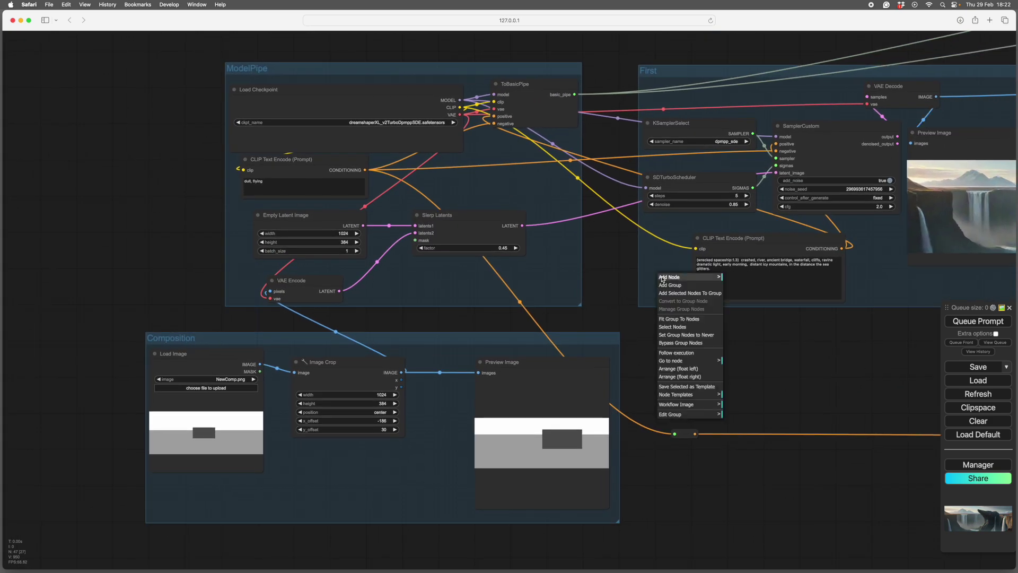
pyautogui.scroll(5, 589, 367)
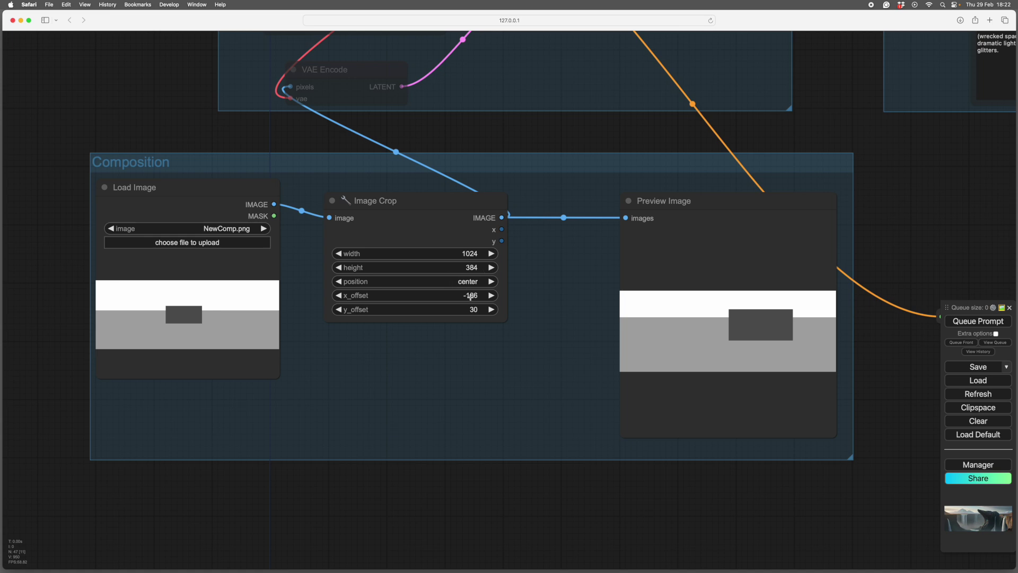
pyautogui.moveTo(470, 295); pyautogui.dragTo(463, 296)
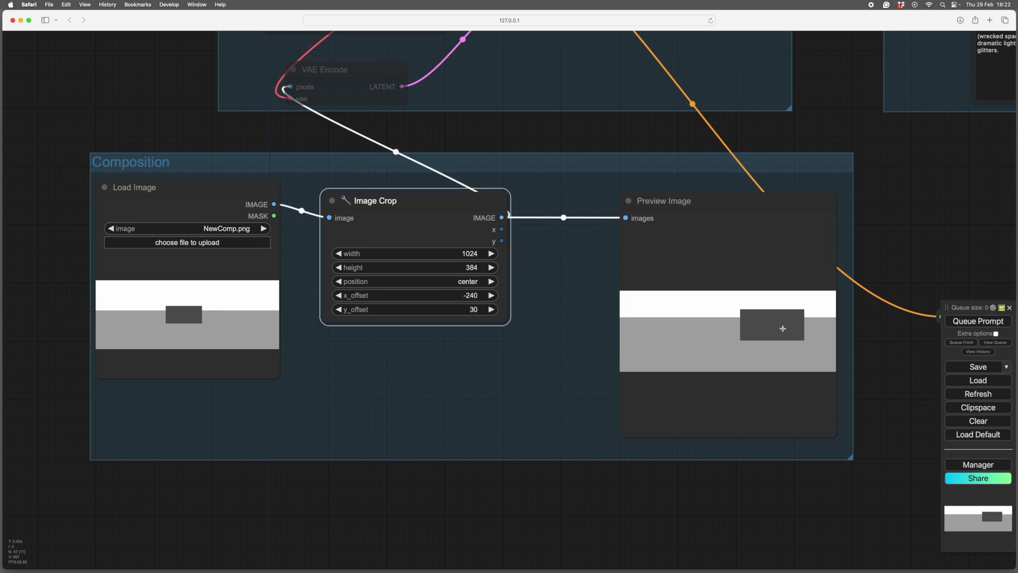
pyautogui.moveTo(465, 296); pyautogui.dragTo(489, 296)
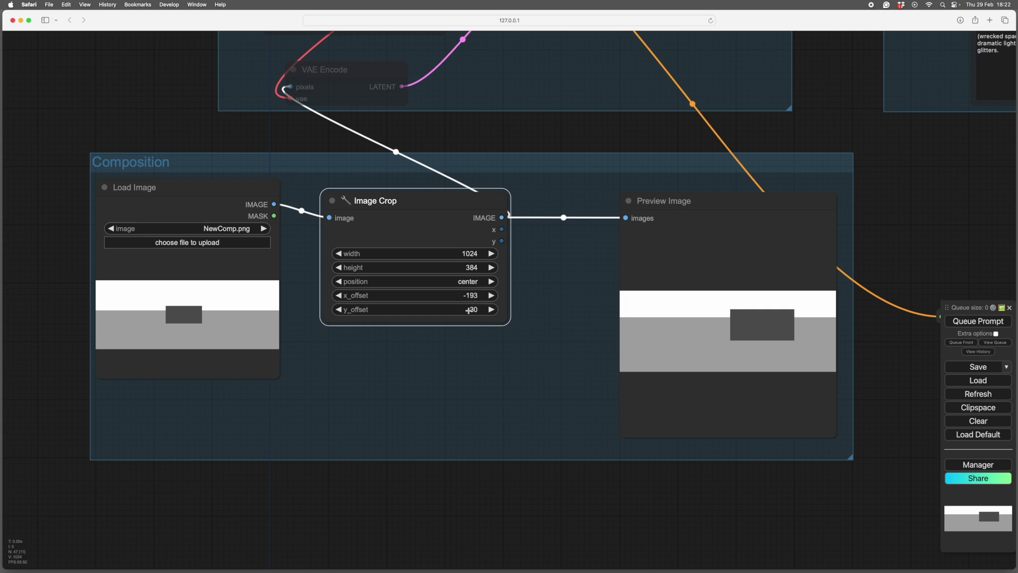
pyautogui.moveTo(465, 309); pyautogui.dragTo(486, 309)
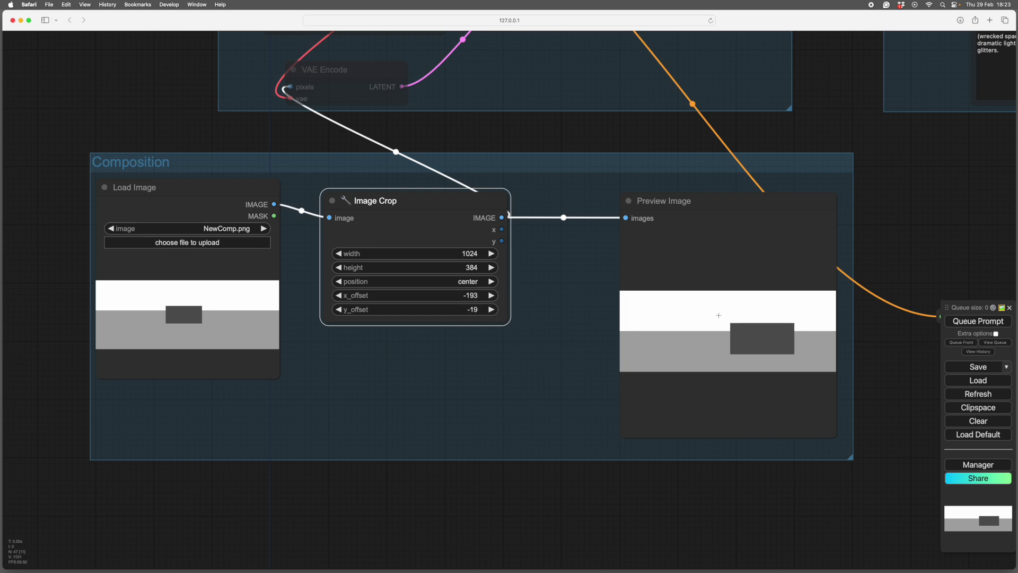
pyautogui.click(966, 324)
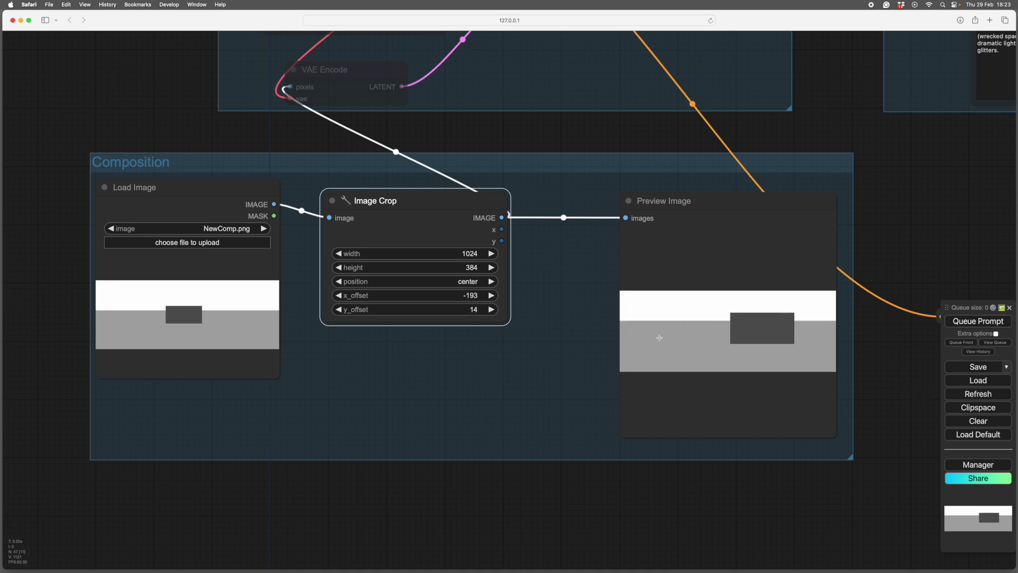
pyautogui.scroll(2, 909, 395)
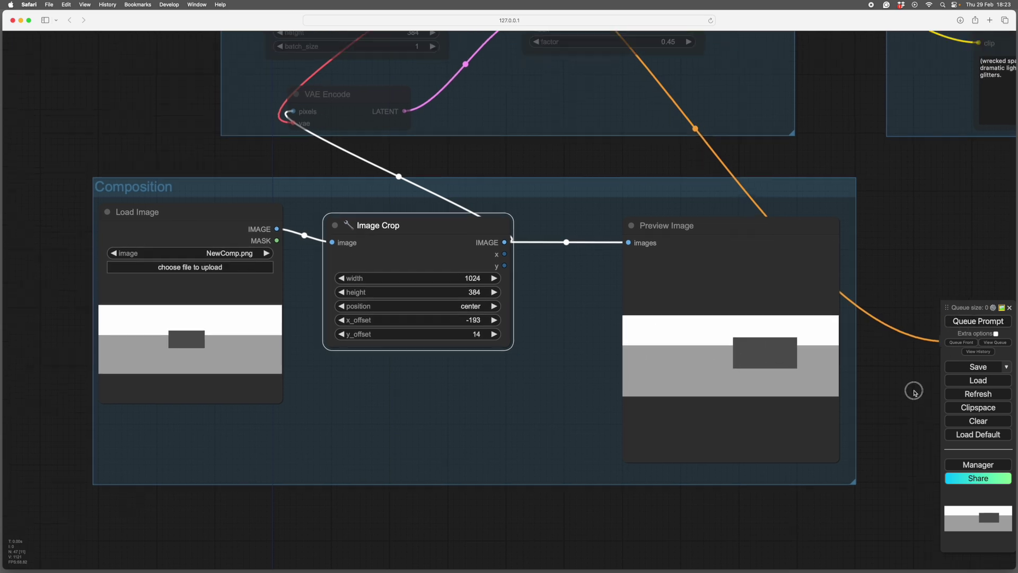
pyautogui.scroll(3, 908, 395)
pyautogui.scroll(3, 908, 366)
pyautogui.scroll(4, 835, 371)
pyautogui.rightClick(716, 273)
pyautogui.scroll(5, 791, 402)
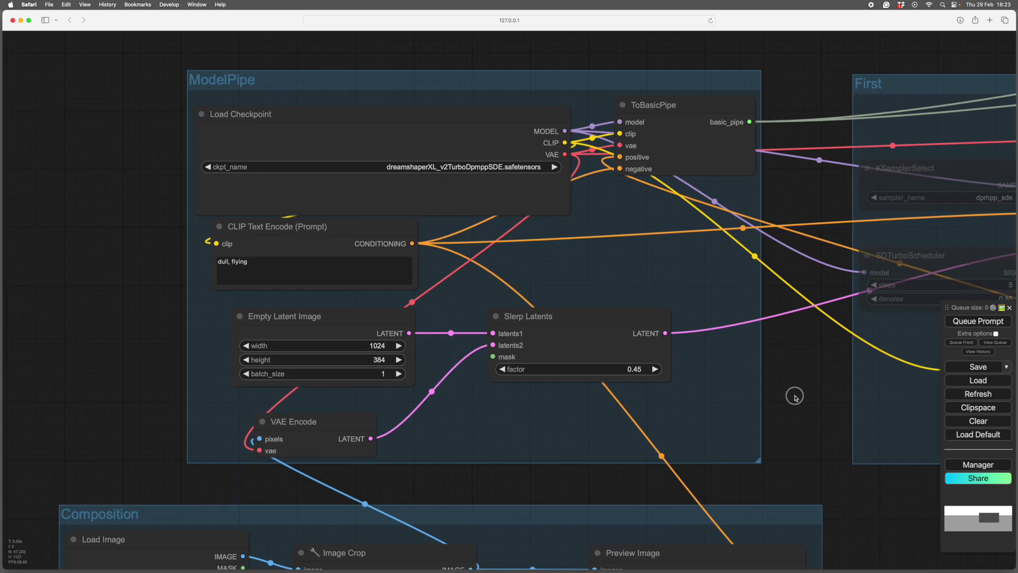
pyautogui.scroll(1, 704, 294)
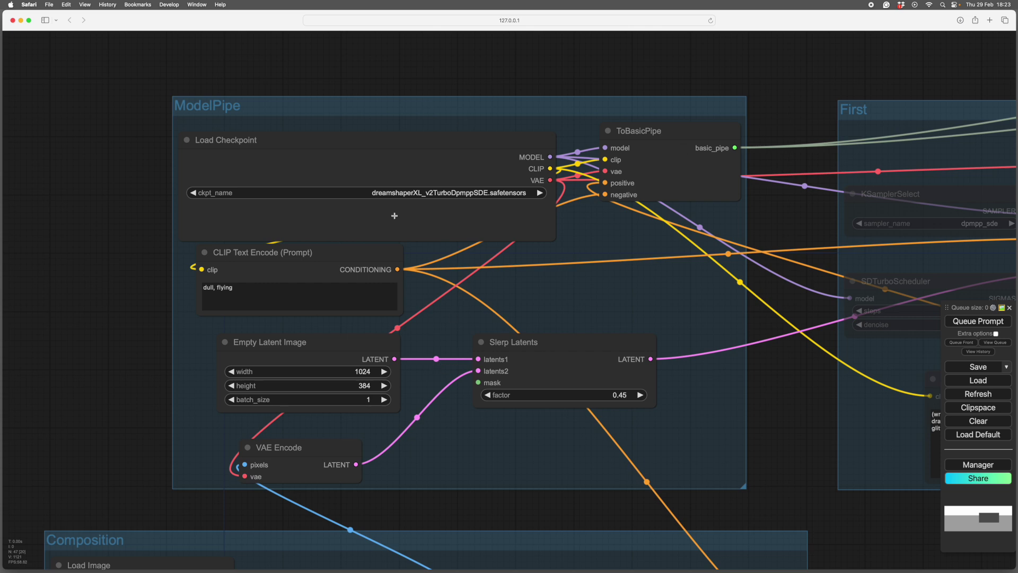
pyautogui.click(325, 254)
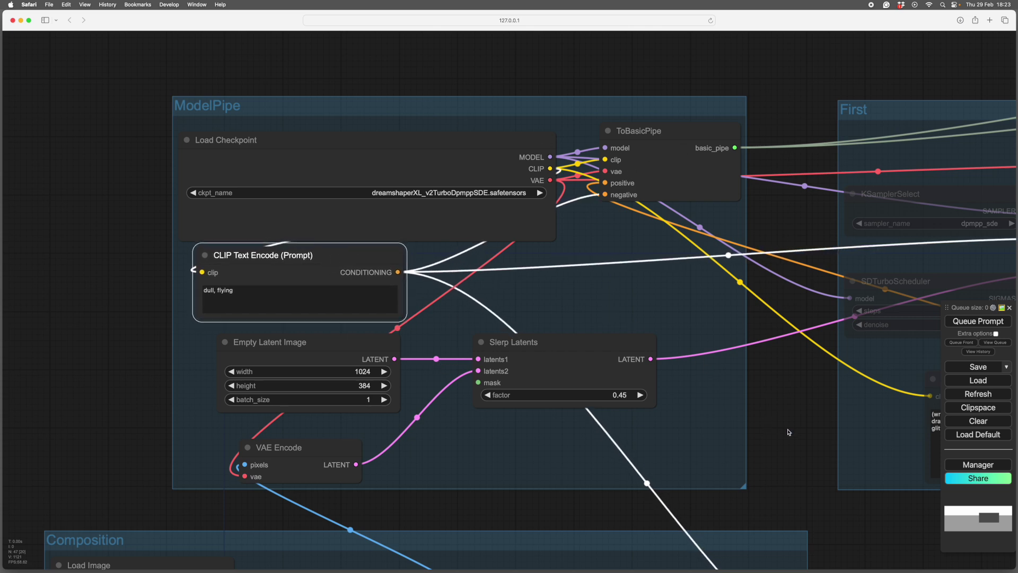
pyautogui.scroll(-2, 788, 433)
pyautogui.scroll(-5, 778, 404)
pyautogui.scroll(-3, 788, 383)
pyautogui.scroll(-2, 804, 370)
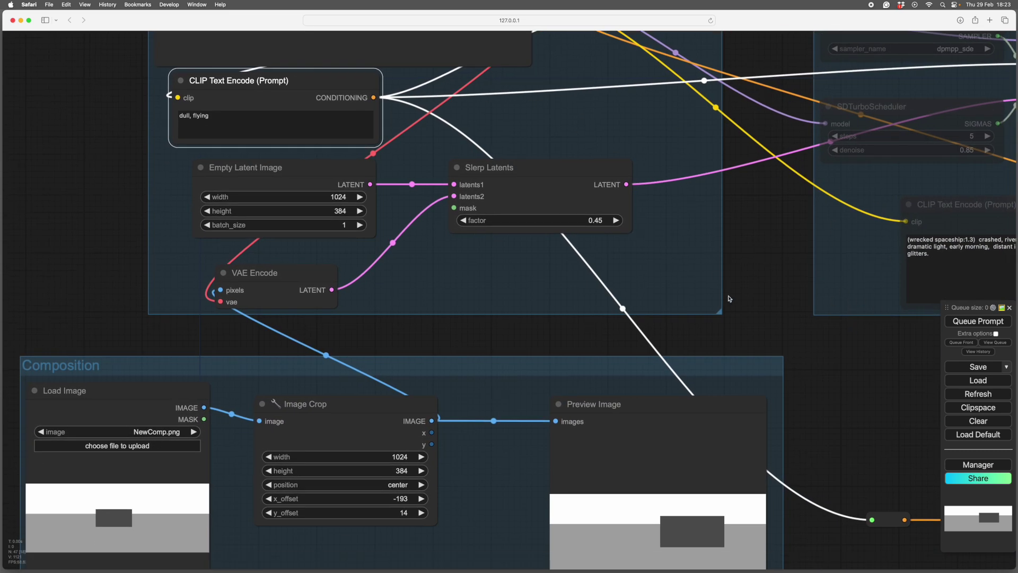
# Select the Slerp Latents node and bring the preview and positive prompt into view
pyautogui.moveTo(746, 311); pyautogui.dragTo(789, 327)
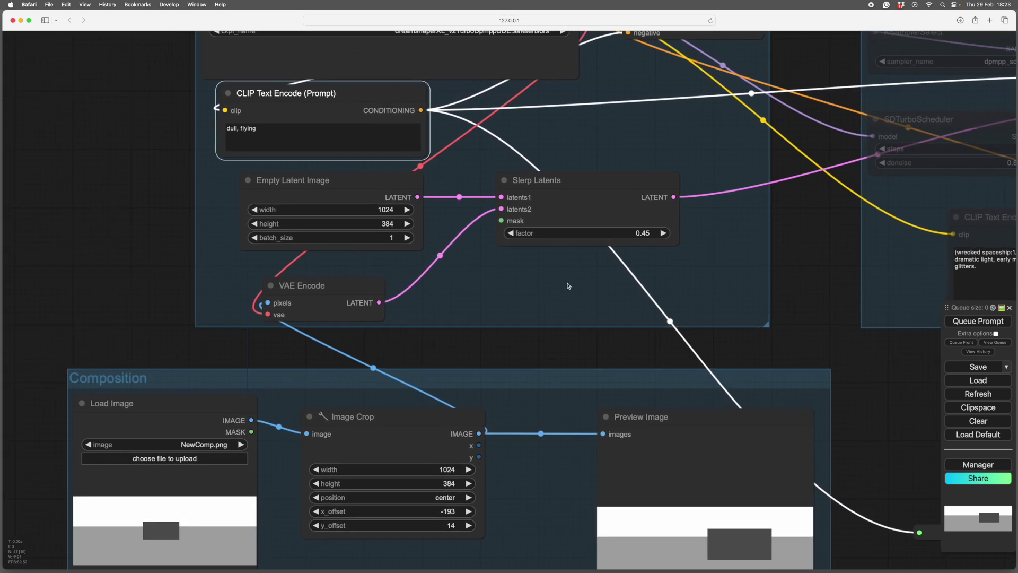
pyautogui.moveTo(586, 181); pyautogui.dragTo(579, 177)
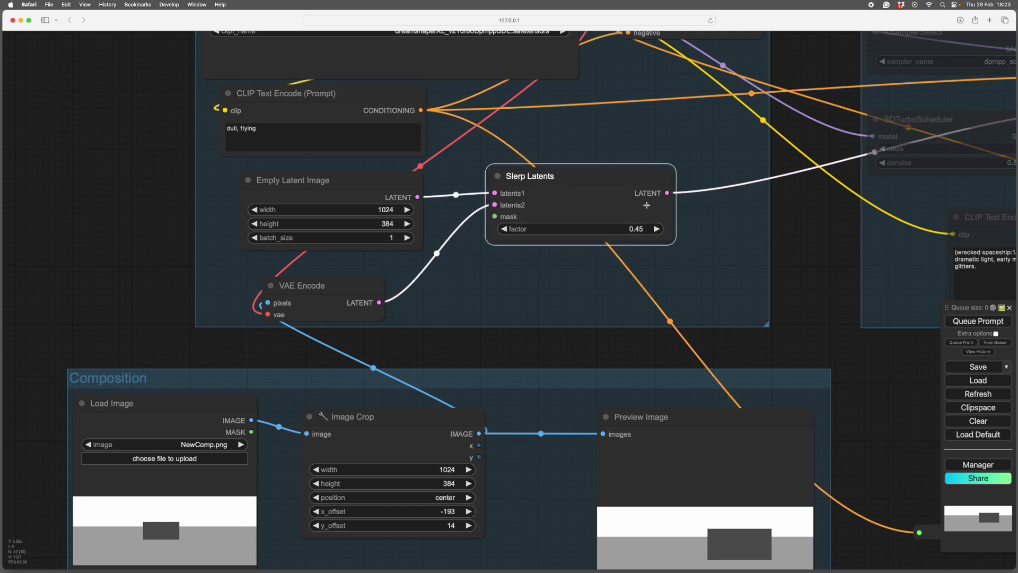
pyautogui.moveTo(827, 304); pyautogui.dragTo(488, 339)
pyautogui.moveTo(674, 432); pyautogui.dragTo(654, 364)
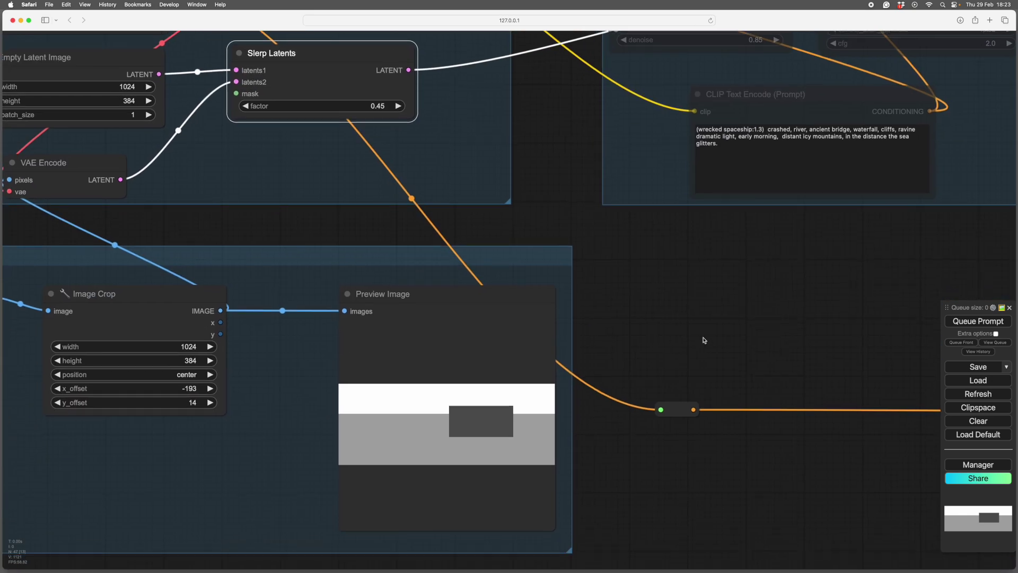
# Select the Empty Latent Image node and nudge it slightly within the ModelPipe group
pyautogui.moveTo(495, 430); pyautogui.dragTo(659, 566)
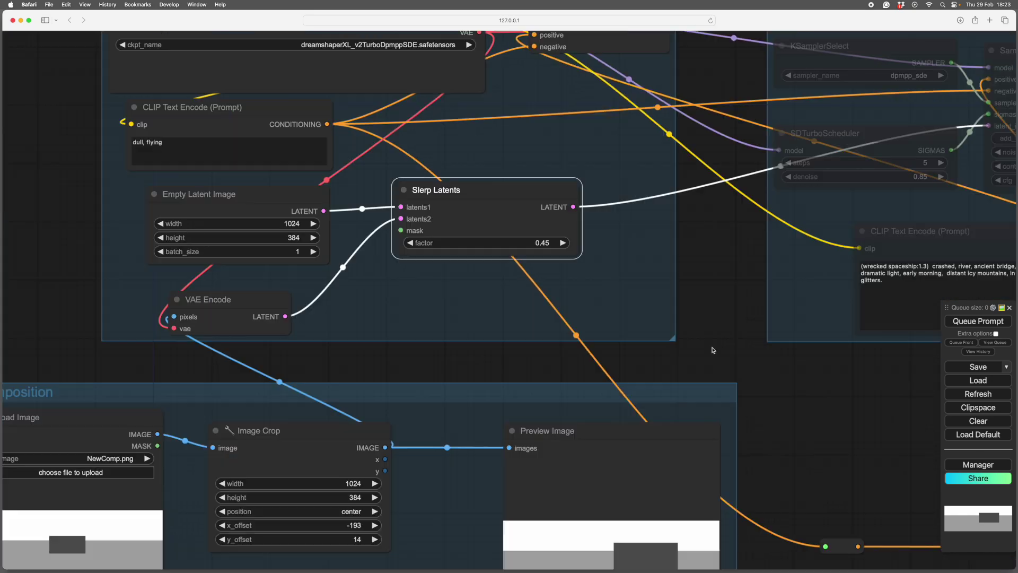
pyautogui.click(259, 196)
pyautogui.moveTo(259, 196); pyautogui.dragTo(258, 195)
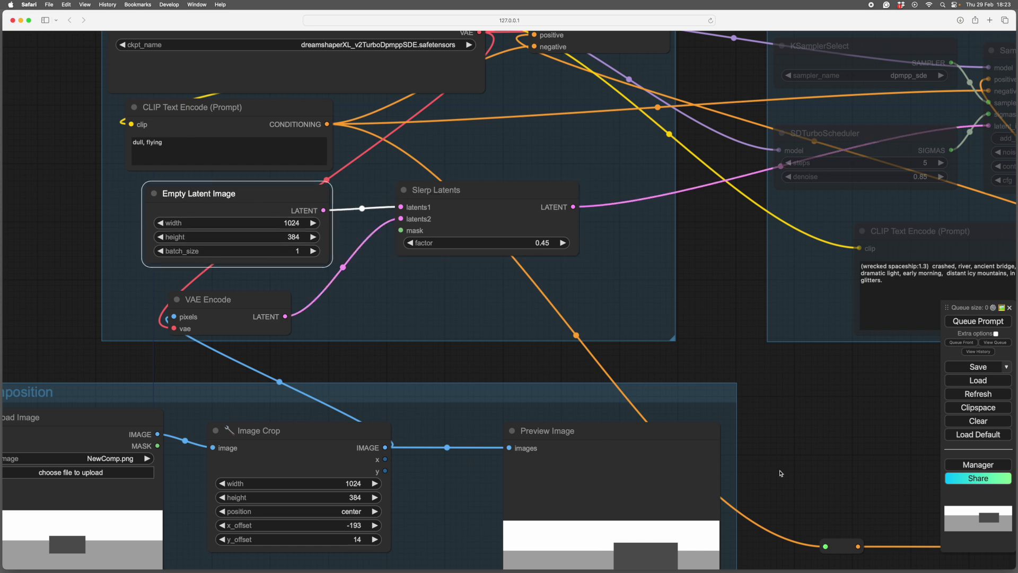
pyautogui.scroll(-3, 811, 448)
pyautogui.scroll(-2, 788, 429)
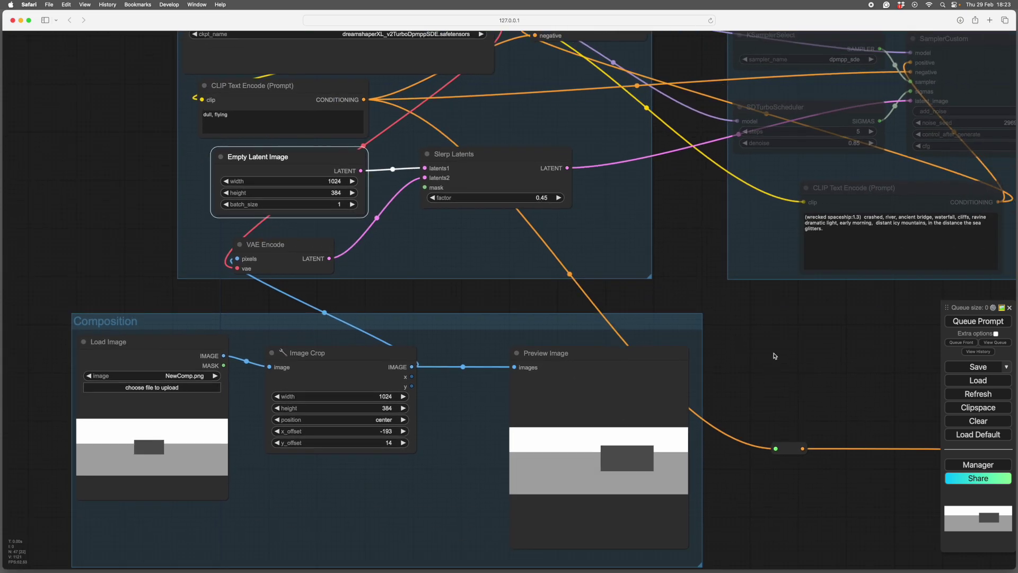
pyautogui.scroll(5, 763, 375)
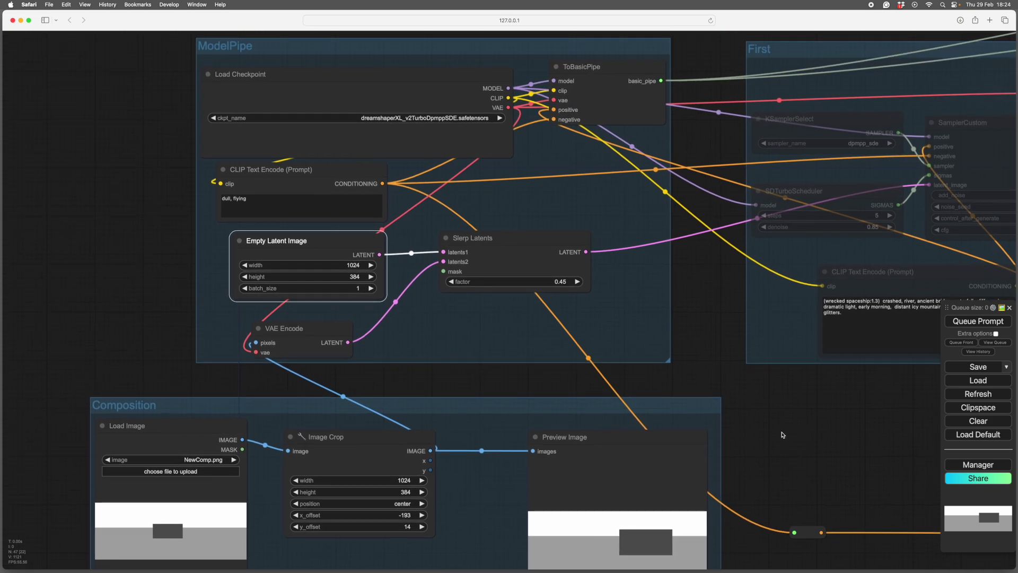
pyautogui.hscroll(2, 772, 432)
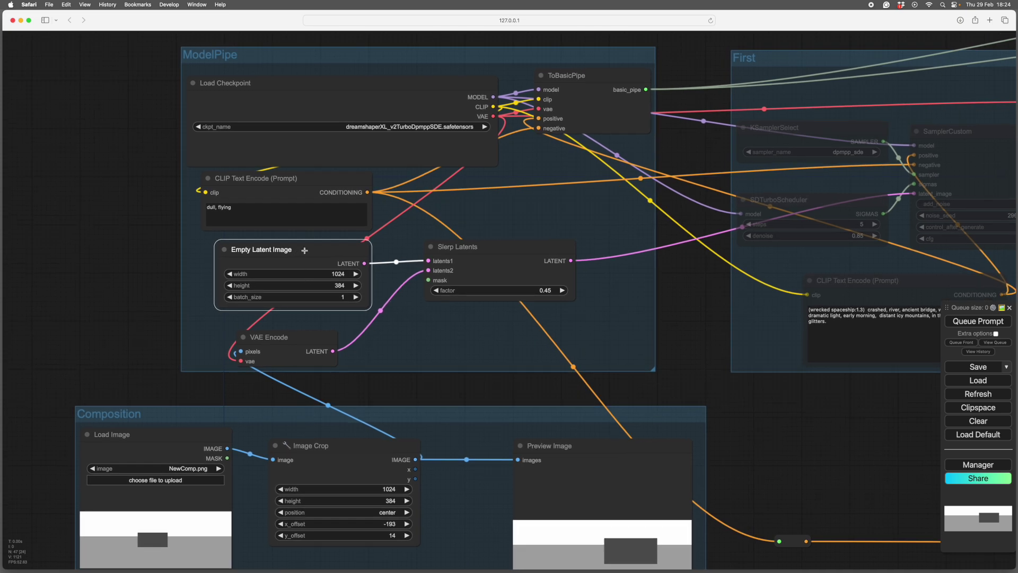
pyautogui.moveTo(303, 250); pyautogui.dragTo(300, 253)
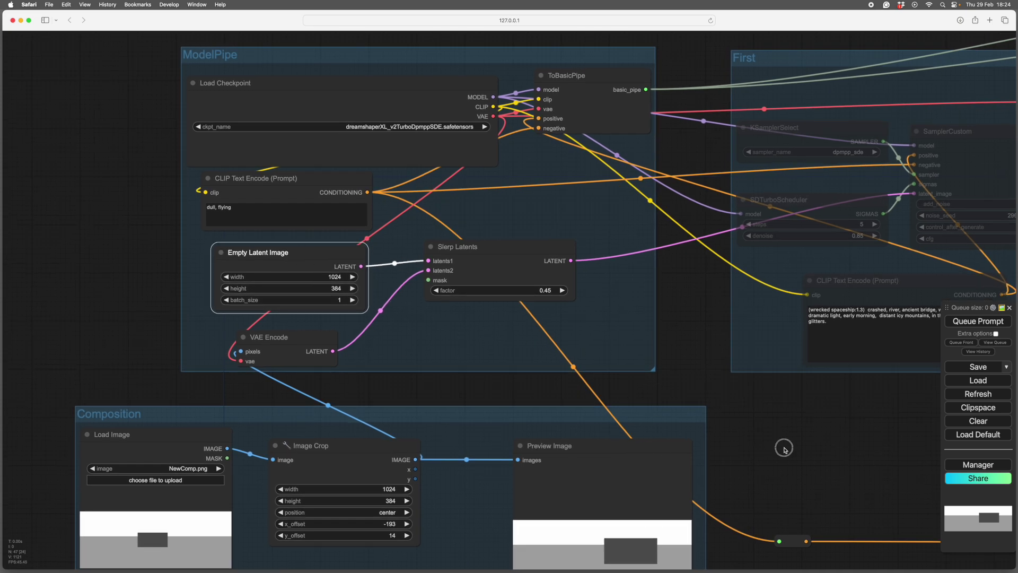
pyautogui.scroll(-5, 555, 442)
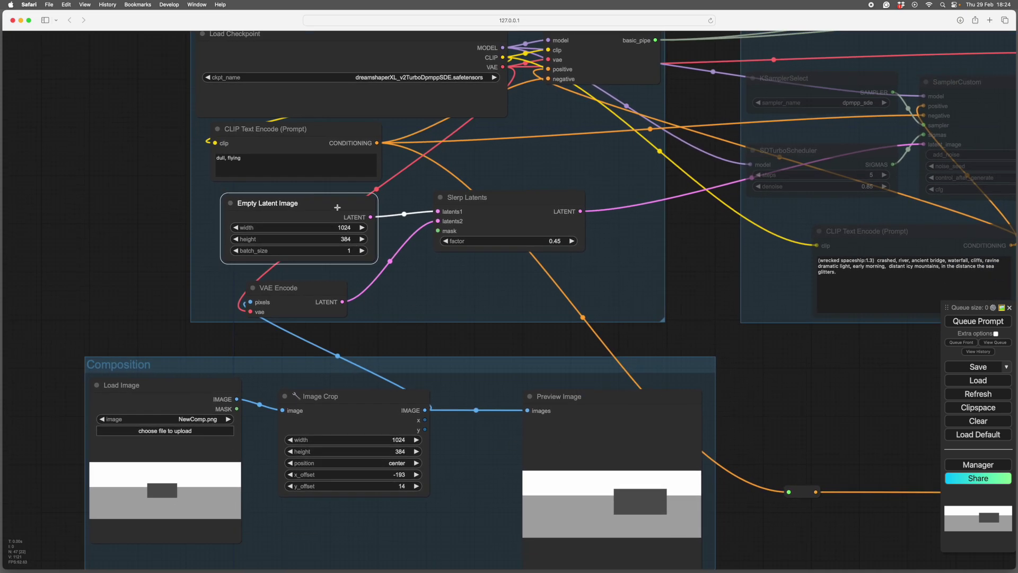
pyautogui.moveTo(427, 290); pyautogui.dragTo(379, 382)
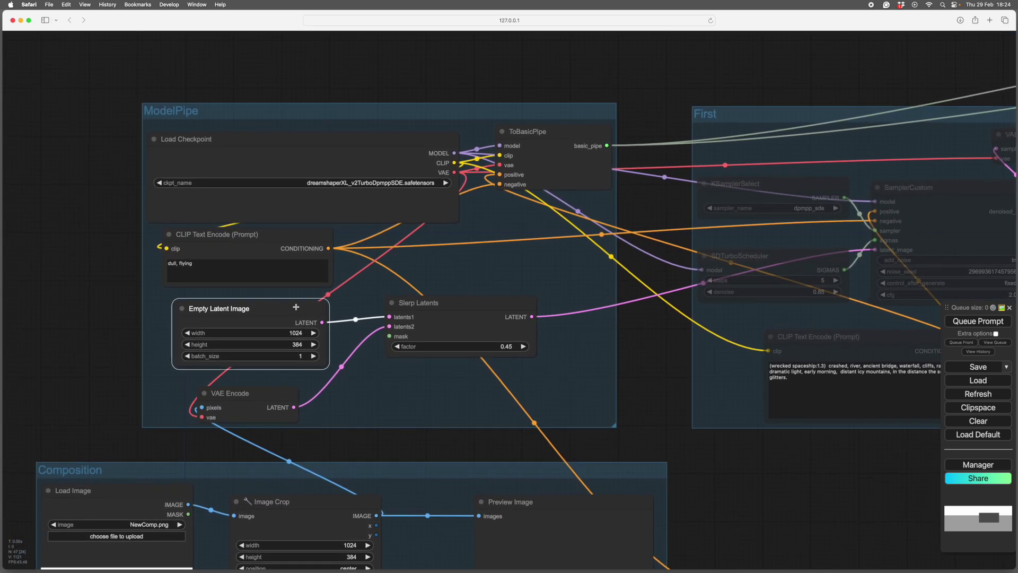
# Select VAE Encode and shift the ModelPipe group slightly down and left
pyautogui.click(262, 398)
pyautogui.hscroll(1, 390, 401)
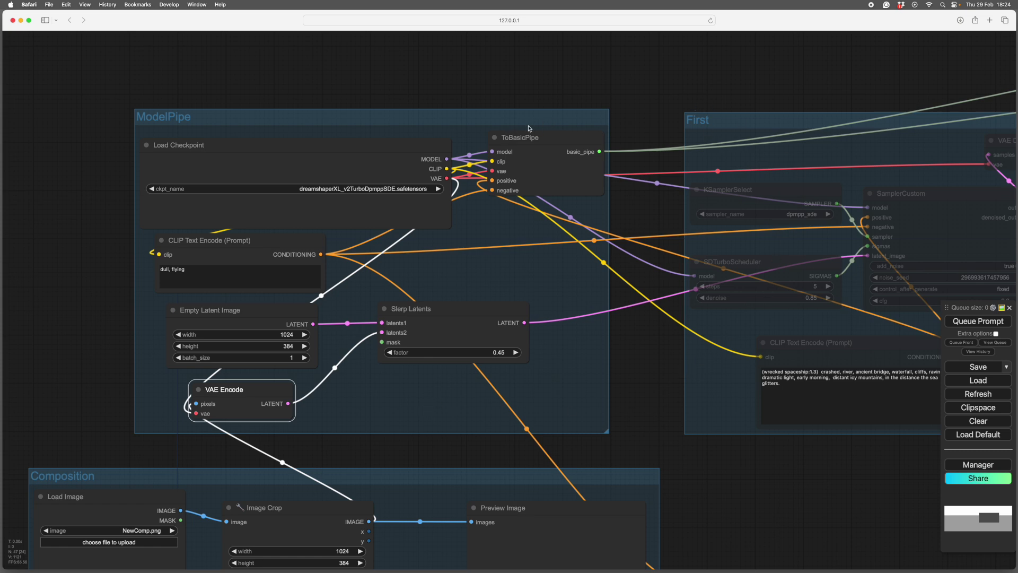
pyautogui.moveTo(434, 120); pyautogui.dragTo(437, 127)
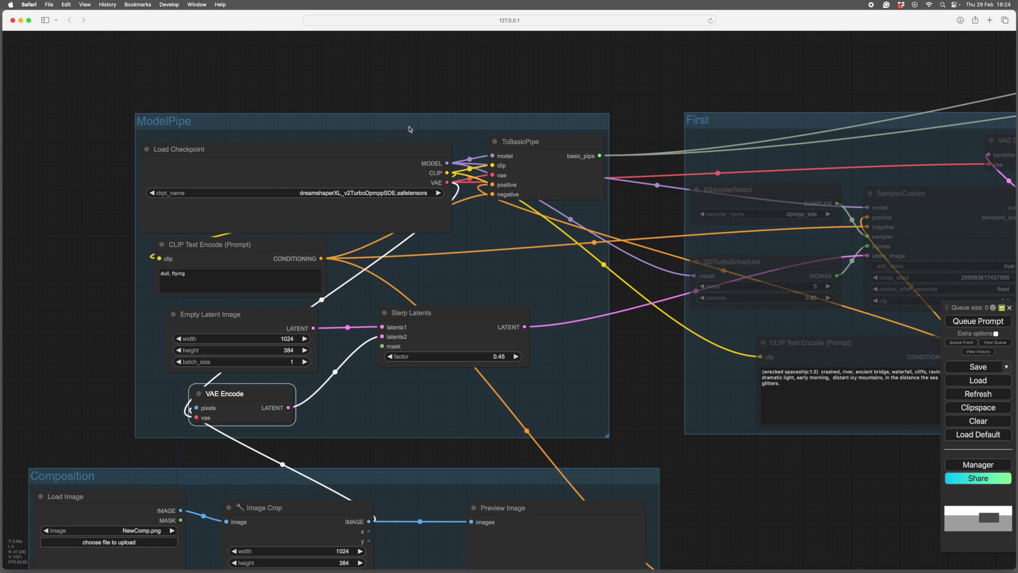
pyautogui.moveTo(406, 115); pyautogui.dragTo(400, 117)
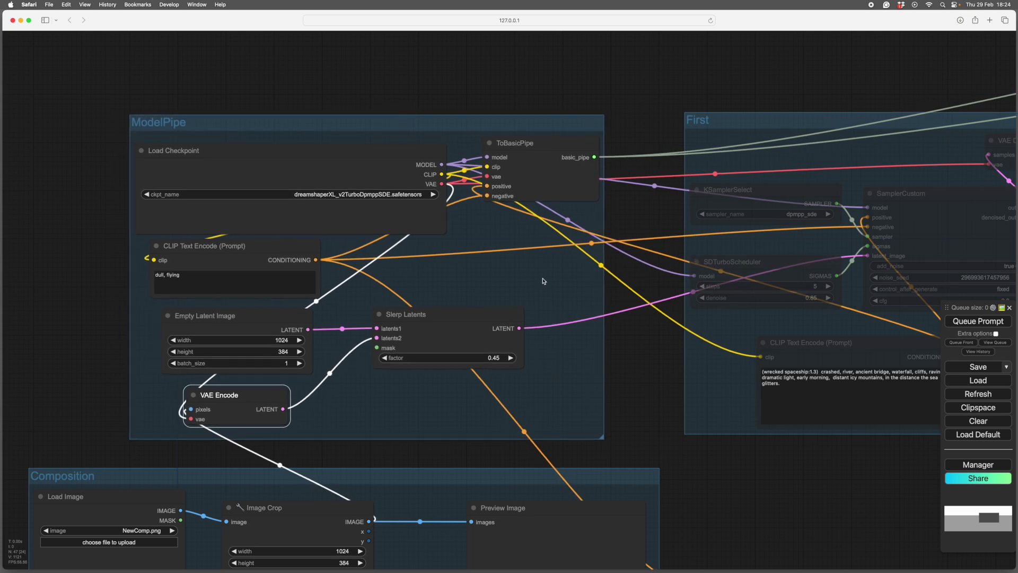
# Bring the First group's preview into view and nudge the Slerp Latents node slightly
pyautogui.click(639, 373)
pyautogui.moveTo(744, 499)
pyautogui.mouseDown()
pyautogui.moveTo(650, 482)
pyautogui.moveTo(586, 486)
pyautogui.mouseUp()
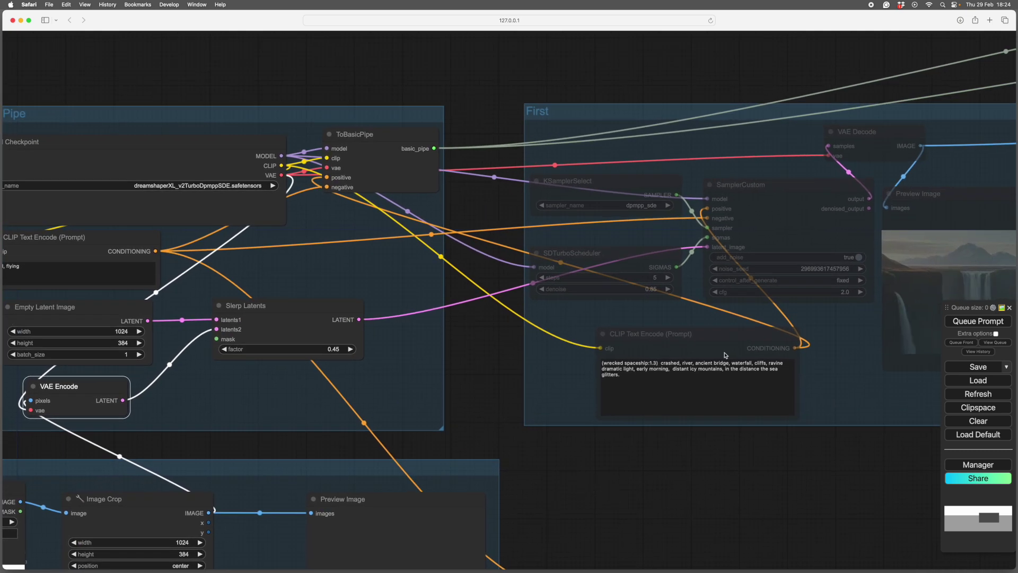
pyautogui.moveTo(647, 510)
pyautogui.mouseDown()
pyautogui.moveTo(527, 518)
pyautogui.moveTo(648, 560)
pyautogui.mouseUp()
pyautogui.click(317, 361)
pyautogui.moveTo(317, 360); pyautogui.dragTo(289, 352)
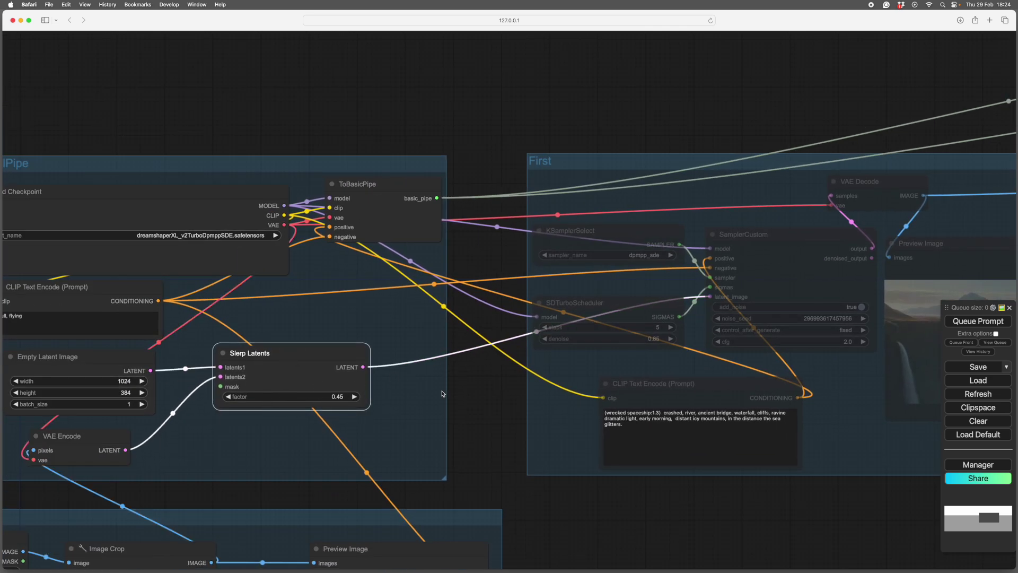
pyautogui.scroll(-3, 477, 415)
pyautogui.scroll(-2, 256, 404)
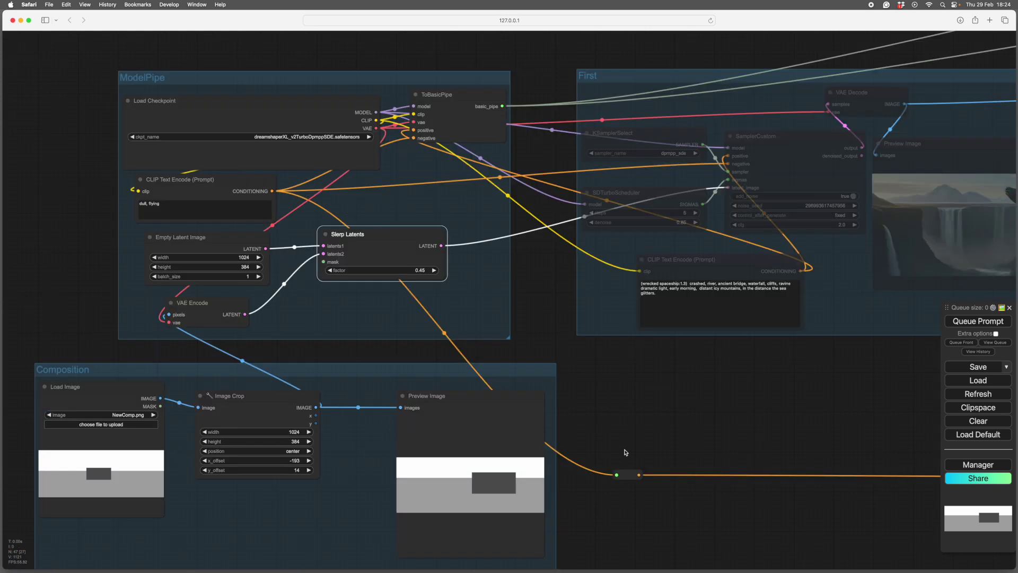
# Move the scene prompt node up and left within the First group
pyautogui.moveTo(655, 426); pyautogui.dragTo(649, 437)
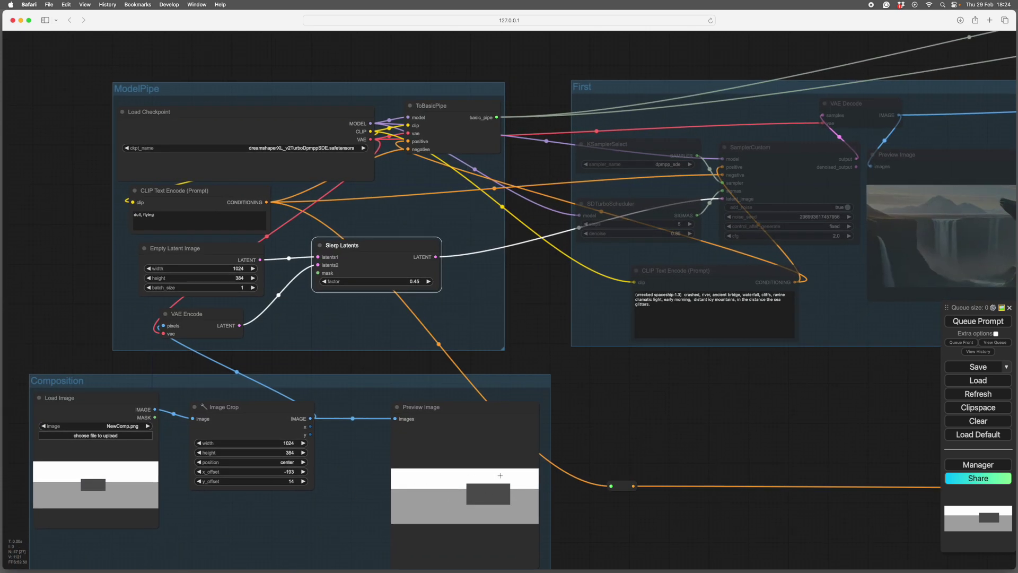
pyautogui.moveTo(636, 347); pyautogui.dragTo(488, 495)
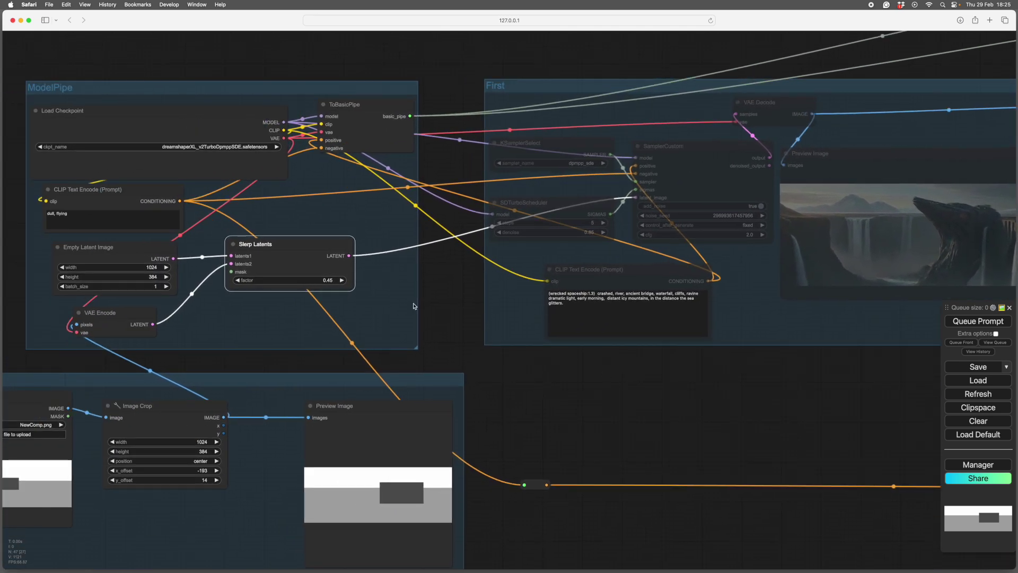
pyautogui.moveTo(489, 496)
pyautogui.mouseDown()
pyautogui.moveTo(392, 485)
pyautogui.moveTo(443, 471)
pyautogui.mouseUp()
pyautogui.rightClick(509, 402)
pyautogui.scroll(5, 443, 470)
pyautogui.moveTo(402, 270); pyautogui.dragTo(374, 257)
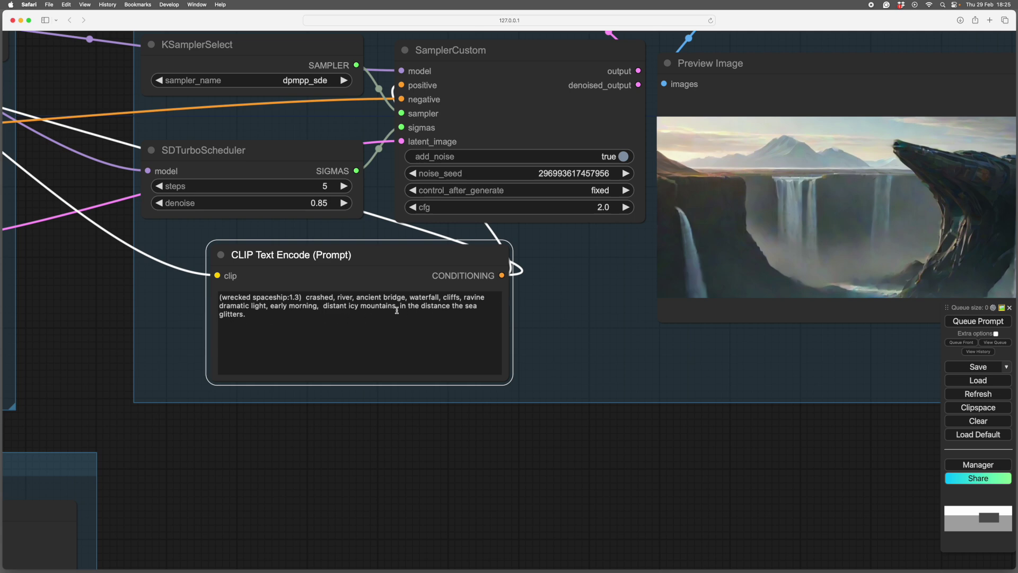
# Delete 'ancient bridge' from the scene prompt text
pyautogui.moveTo(409, 297); pyautogui.dragTo(356, 297)
pyautogui.press('BackSpace')
pyautogui.moveTo(518, 467); pyautogui.dragTo(480, 477)
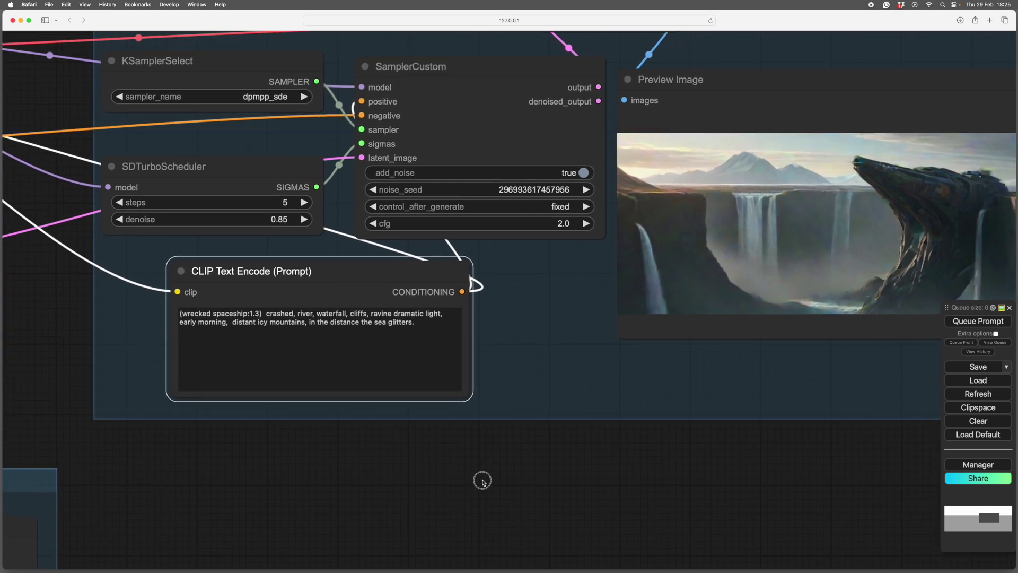
pyautogui.scroll(-3, 536, 480)
pyautogui.scroll(-3, 529, 454)
pyautogui.scroll(3, 522, 417)
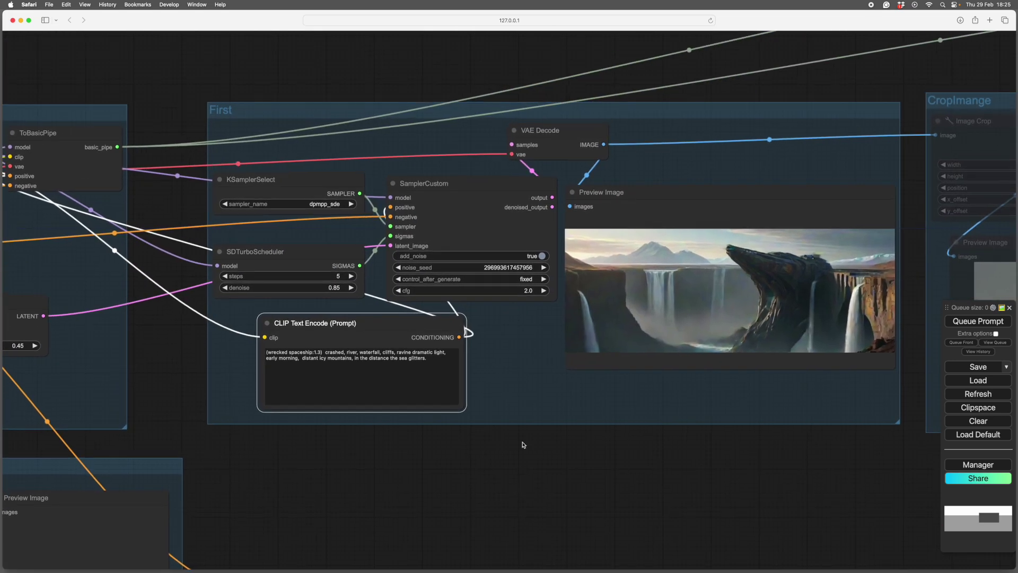
pyautogui.scroll(-3, 567, 431)
pyautogui.scroll(-2, 634, 427)
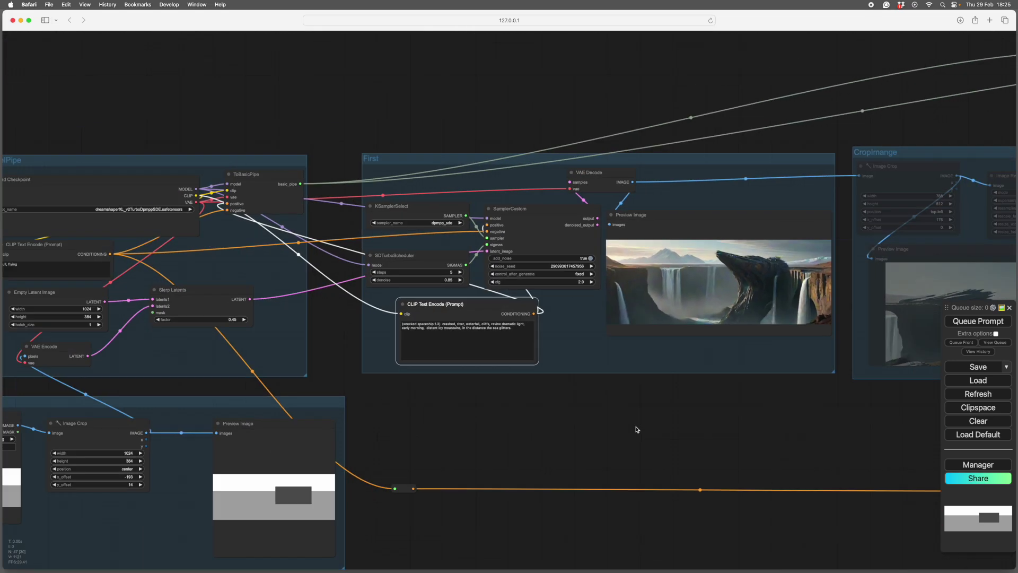
pyautogui.hscroll(2, 597, 438)
pyautogui.scroll(2, 839, 380)
pyautogui.scroll(4, 852, 391)
pyautogui.scroll(4, 716, 478)
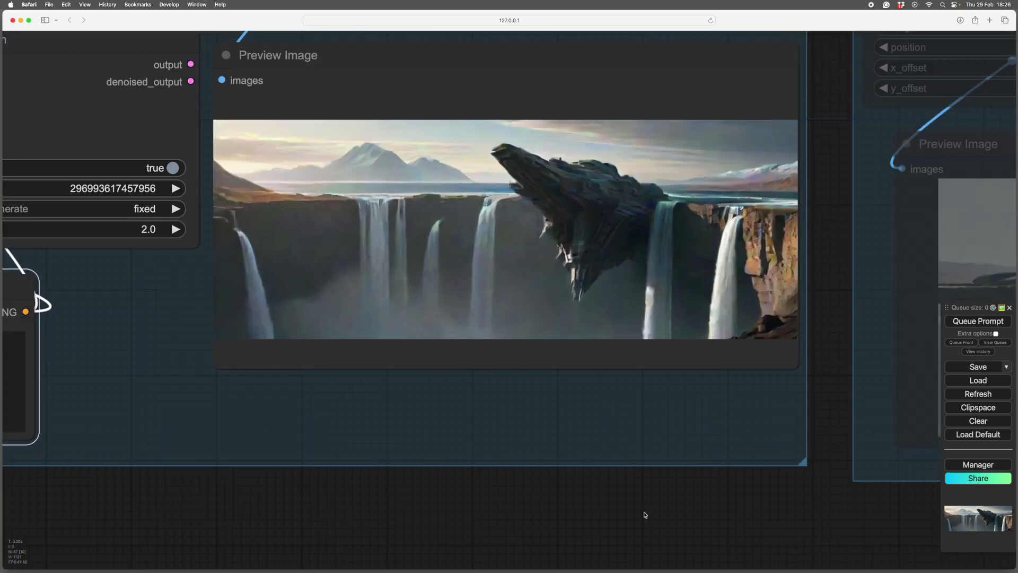
pyautogui.scroll(-2, 651, 511)
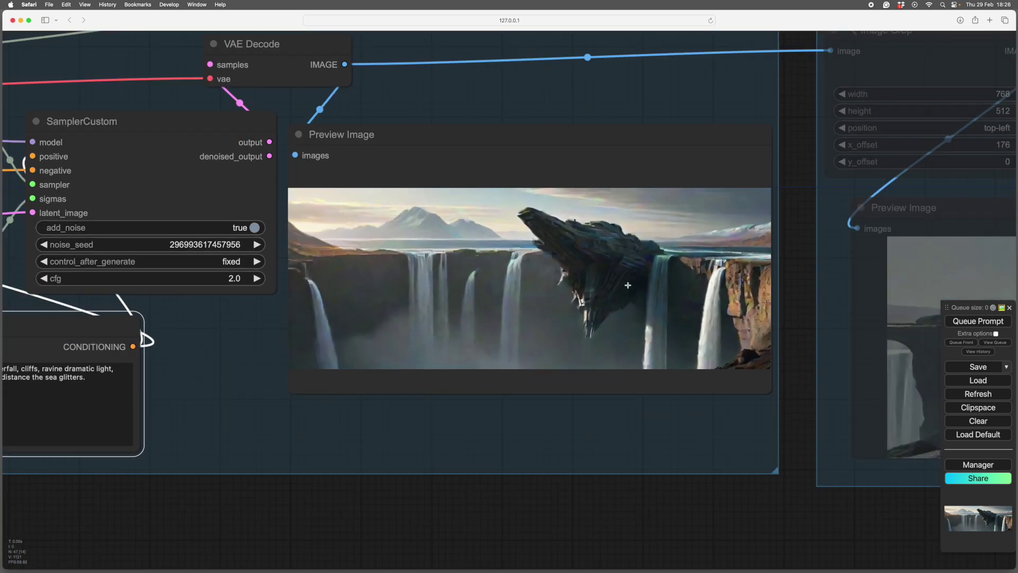
pyautogui.scroll(-1, 600, 502)
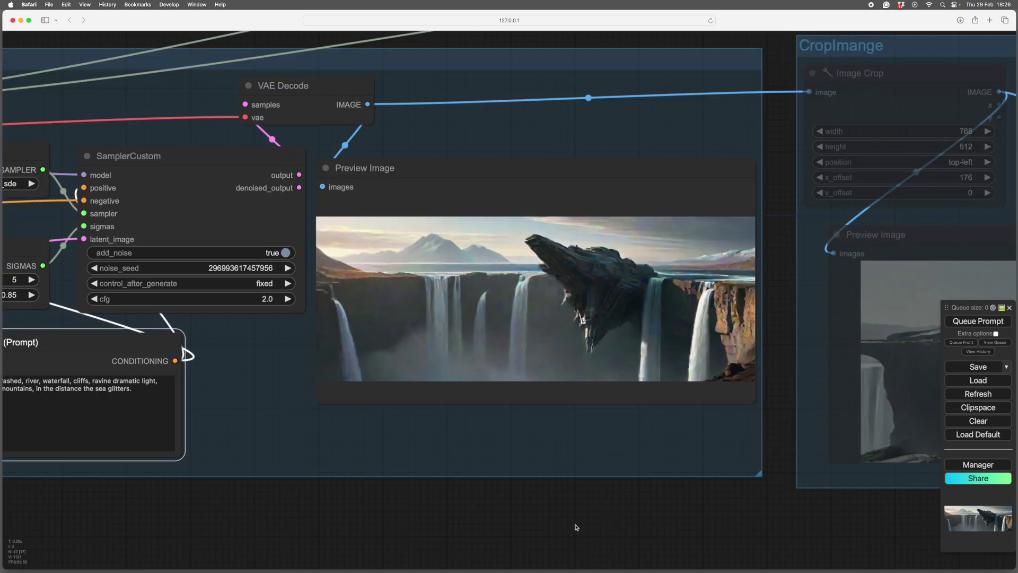
pyautogui.scroll(-1, 649, 491)
pyautogui.scroll(-1, 653, 495)
pyautogui.scroll(-1, 650, 505)
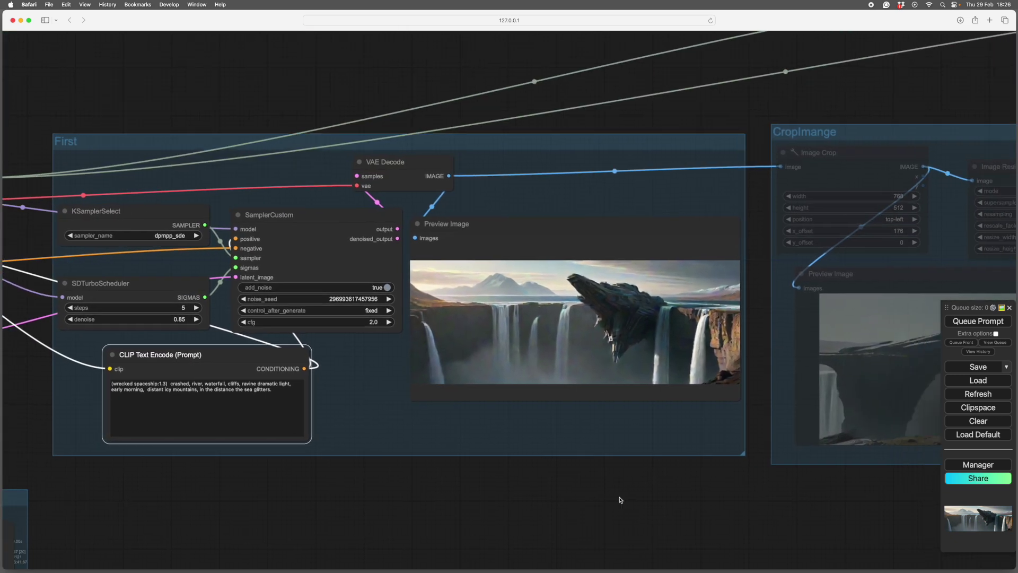
pyautogui.scroll(1, 657, 494)
pyautogui.scroll(1, 709, 480)
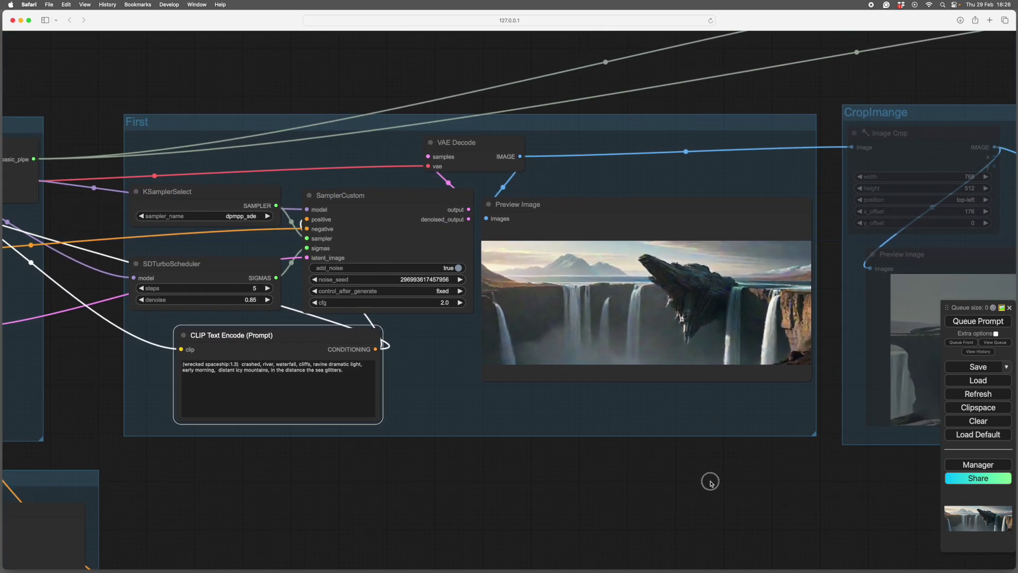
pyautogui.scroll(2, 656, 457)
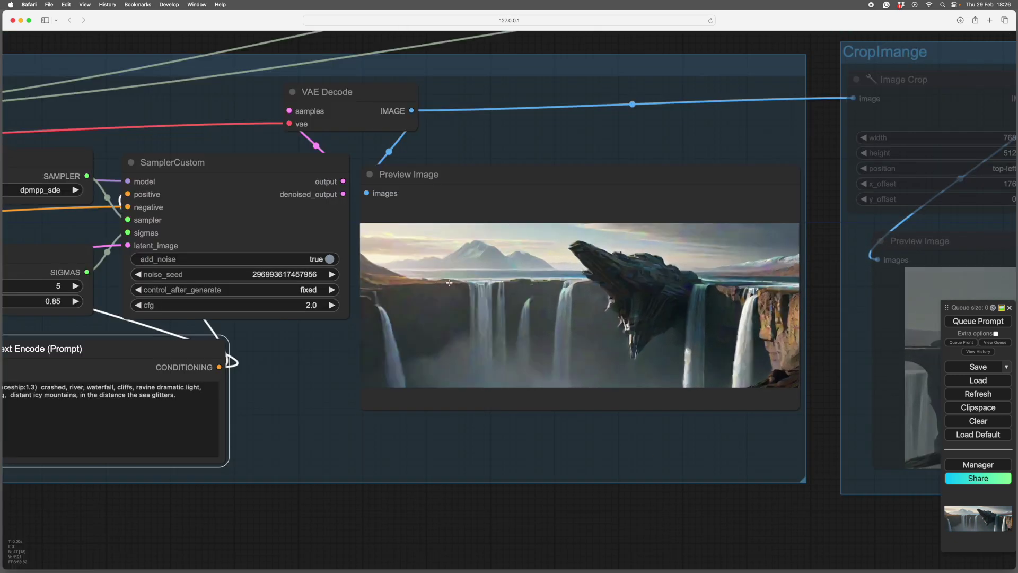
pyautogui.scroll(-3, 531, 513)
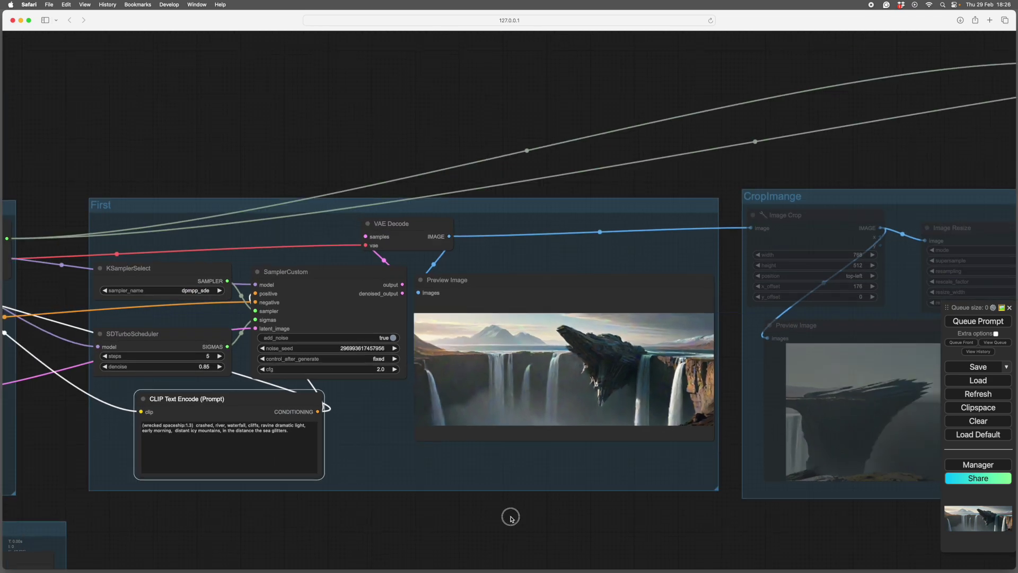
pyautogui.scroll(-3, 521, 505)
pyautogui.scroll(-3, 602, 391)
pyautogui.scroll(-1, 580, 414)
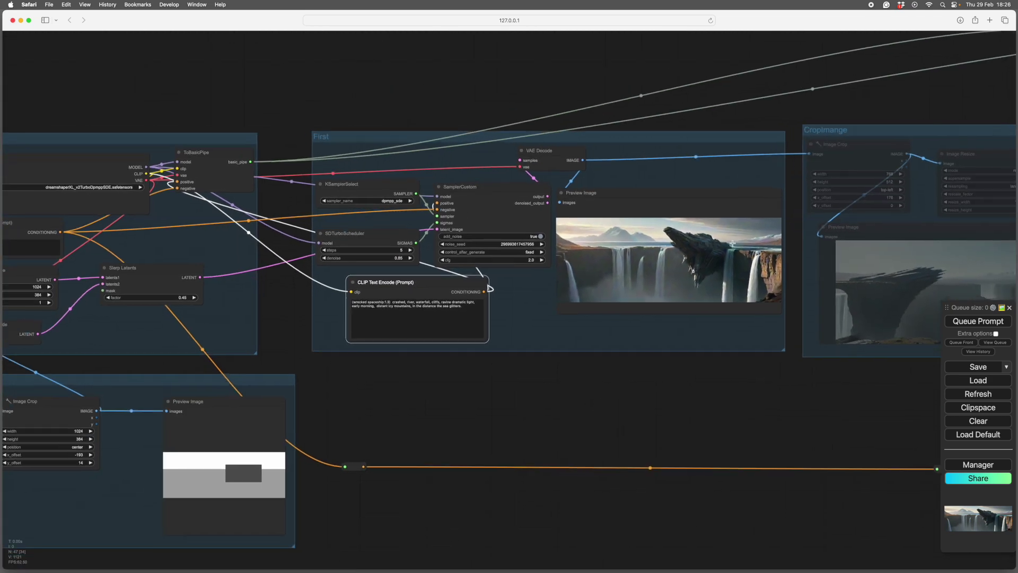
pyautogui.scroll(2, 690, 404)
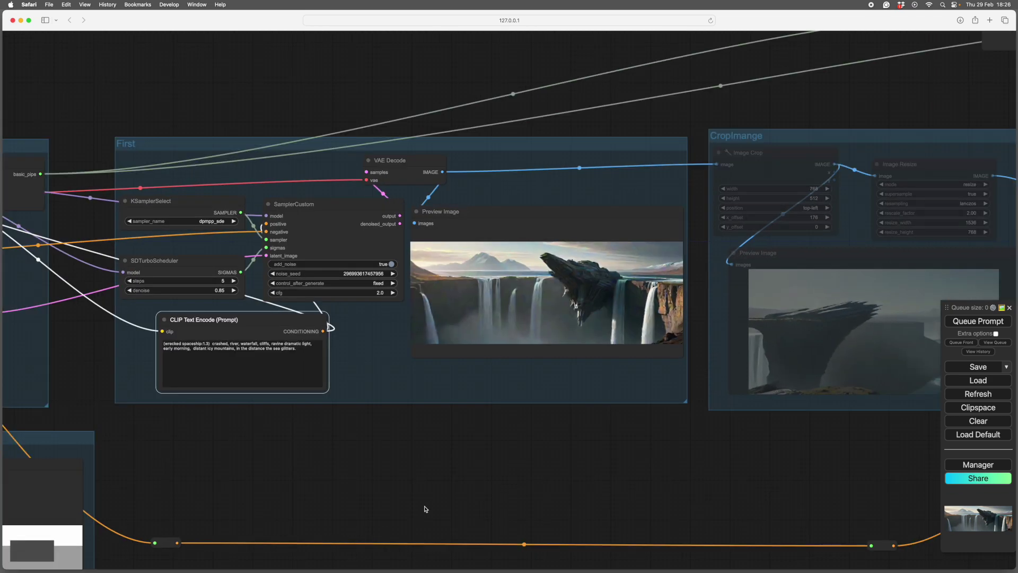
pyautogui.hscroll(-3, 432, 484)
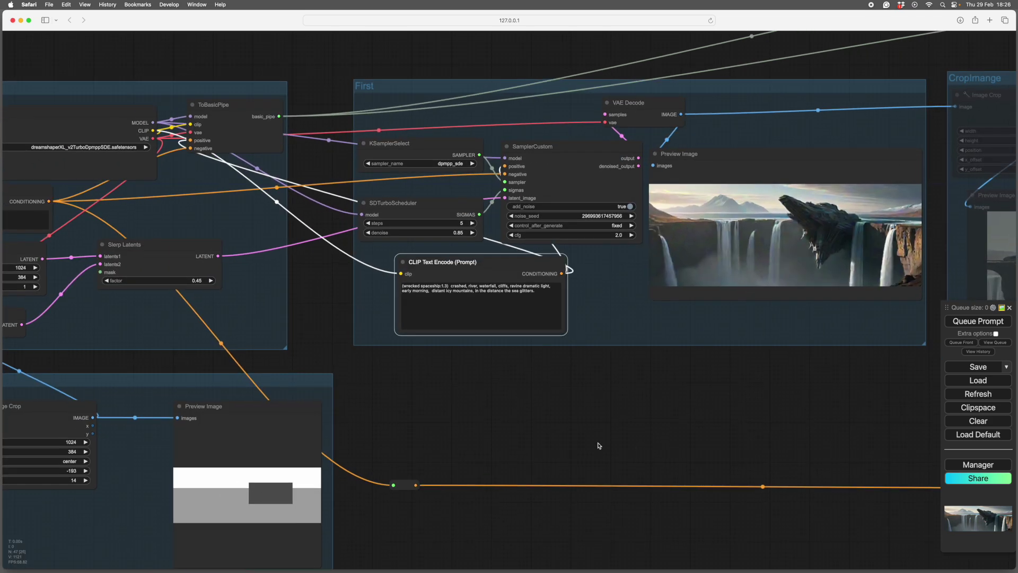
pyautogui.hscroll(-5, 496, 430)
pyautogui.scroll(-1, 478, 414)
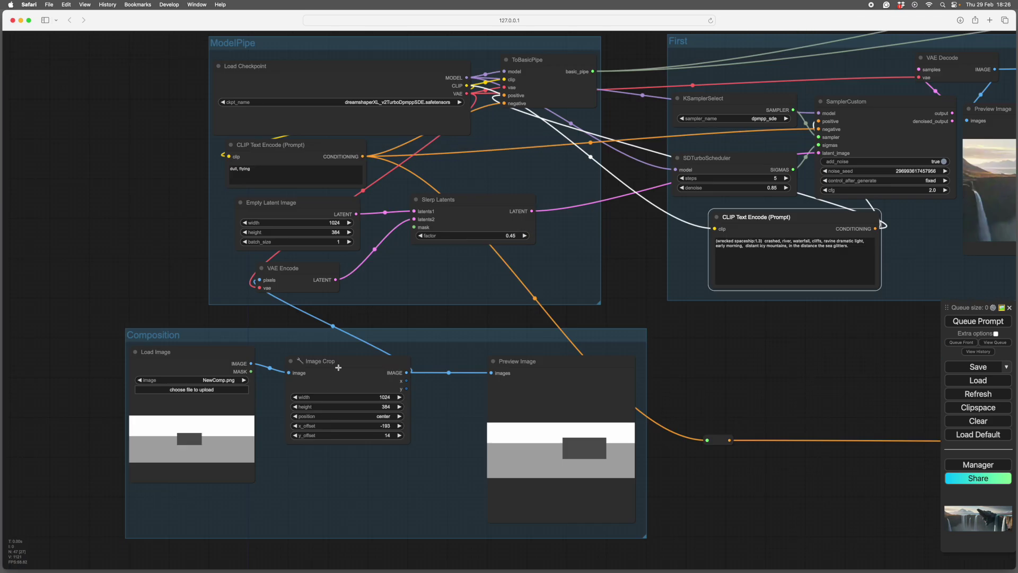
pyautogui.hscroll(4, 610, 382)
pyautogui.hscroll(2, 610, 382)
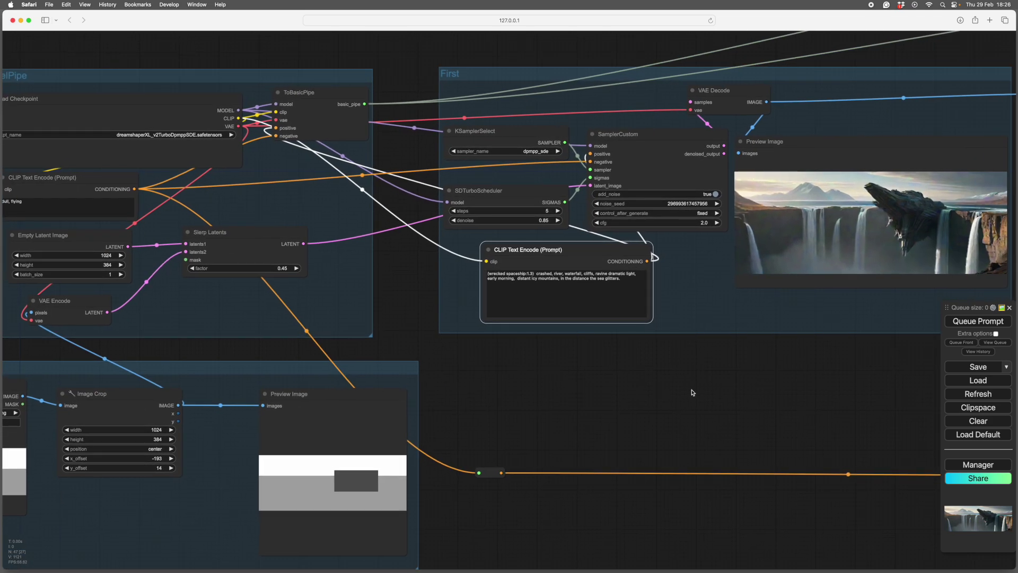
pyautogui.hscroll(5, 502, 502)
pyautogui.scroll(3, 502, 502)
pyautogui.scroll(2, 502, 503)
pyautogui.scroll(3, 562, 511)
pyautogui.scroll(3, 565, 513)
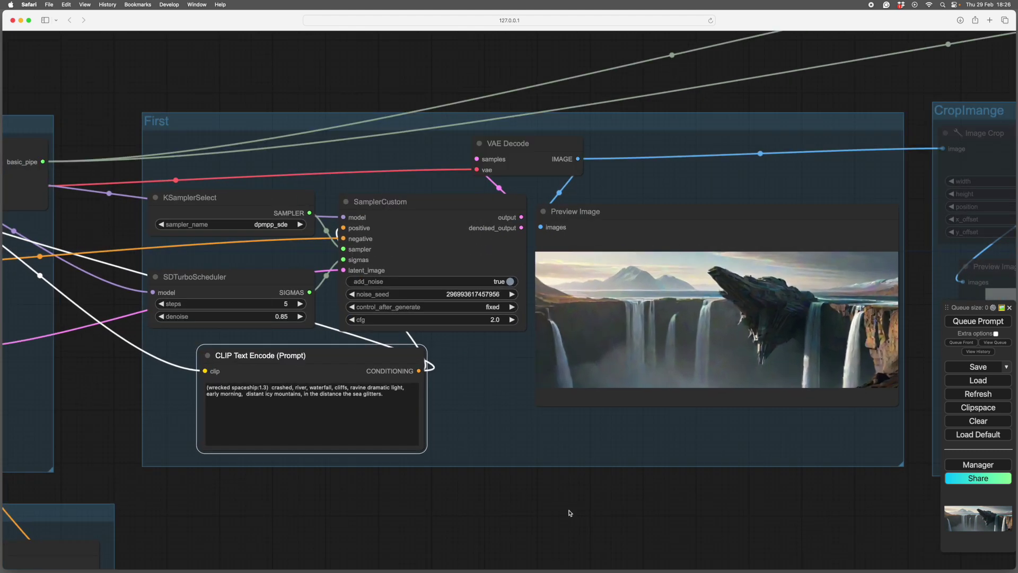
pyautogui.hscroll(-1, 578, 516)
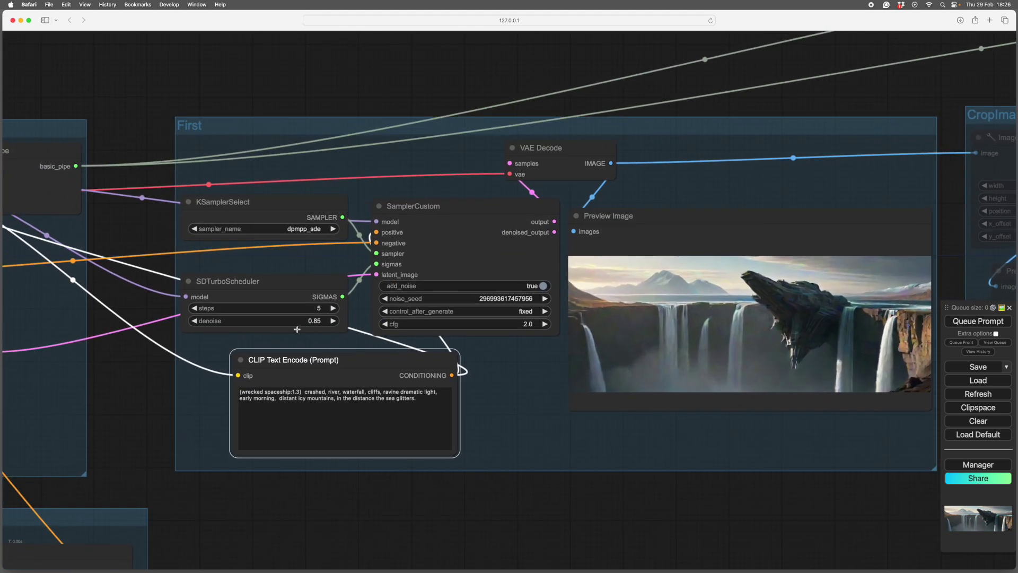
pyautogui.hscroll(-3, 320, 500)
pyautogui.scroll(-2, 320, 499)
pyautogui.hscroll(-3, 425, 390)
pyautogui.scroll(-4, 424, 390)
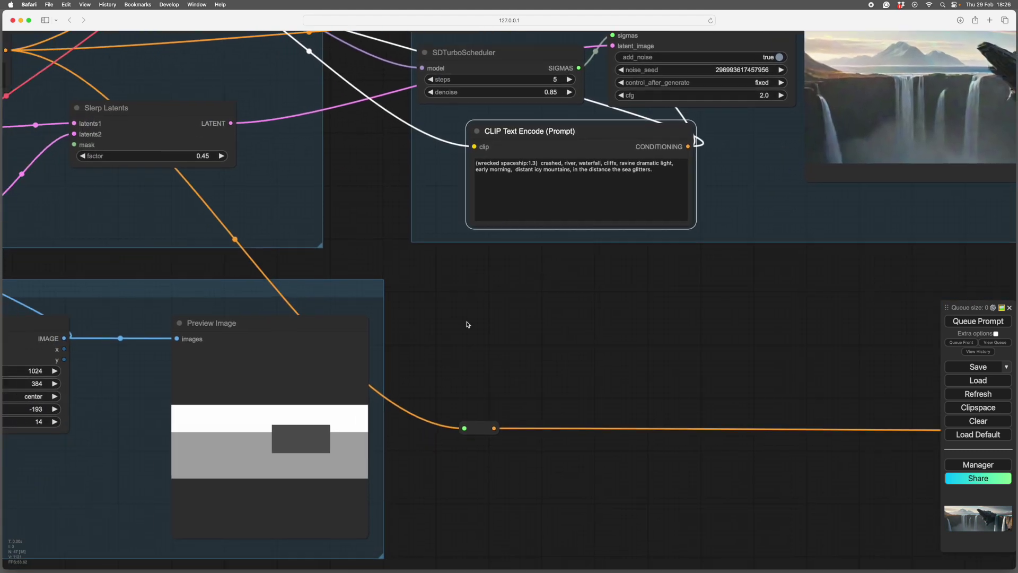
pyautogui.hscroll(1, 620, 340)
pyautogui.hscroll(3, 621, 341)
pyautogui.scroll(2, 621, 341)
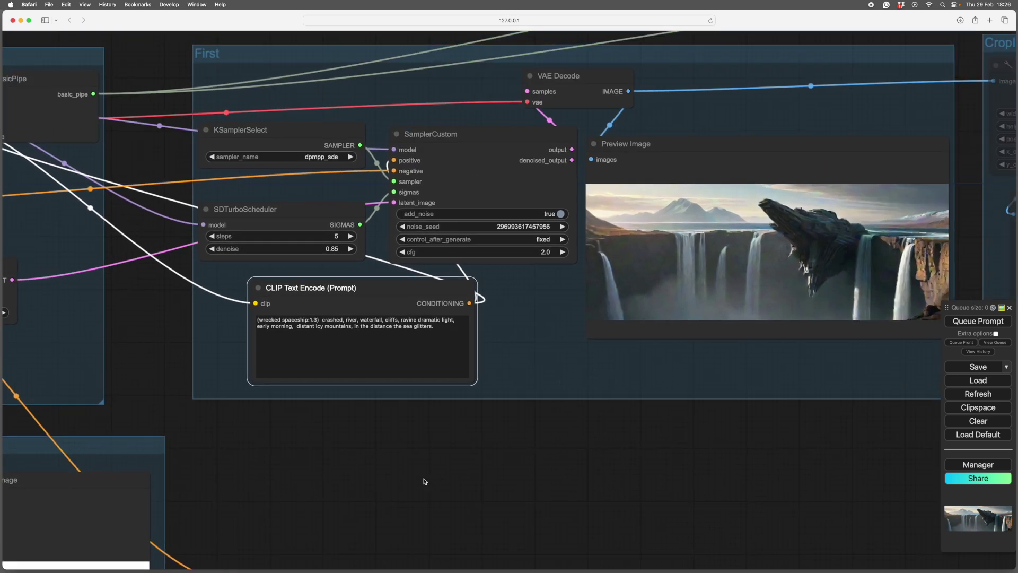
pyautogui.hscroll(1, 432, 478)
pyautogui.hscroll(1, 448, 495)
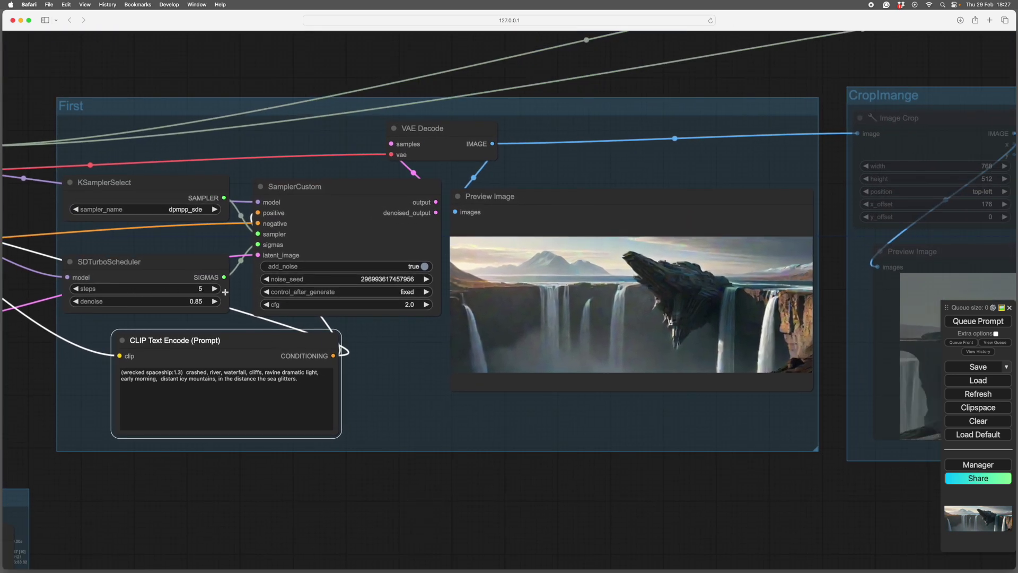
pyautogui.hscroll(2, 536, 507)
pyautogui.scroll(-1, 536, 507)
pyautogui.hscroll(5, 682, 479)
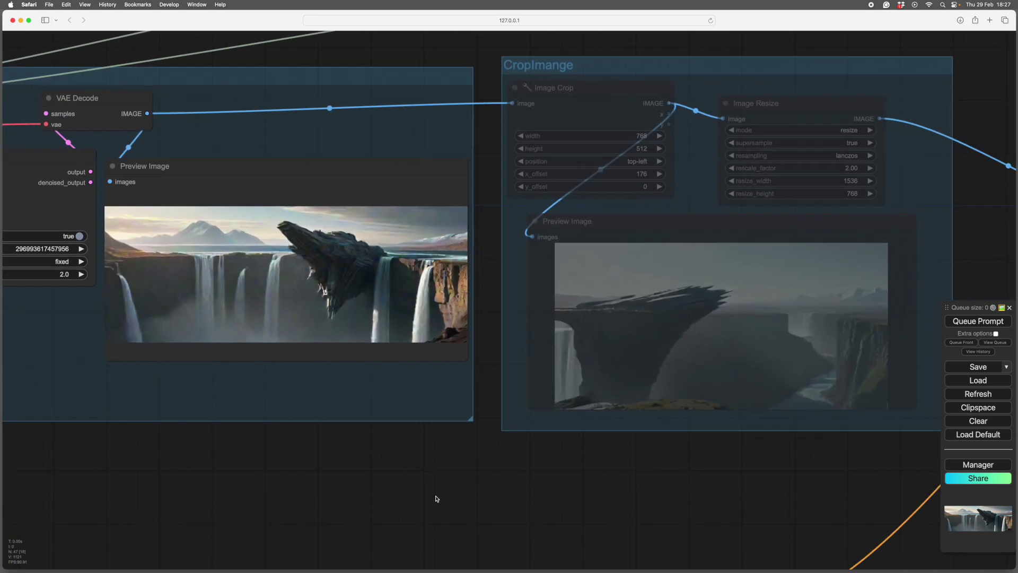
pyautogui.hscroll(1, 448, 495)
pyautogui.hscroll(2, 557, 509)
pyautogui.scroll(1, 558, 509)
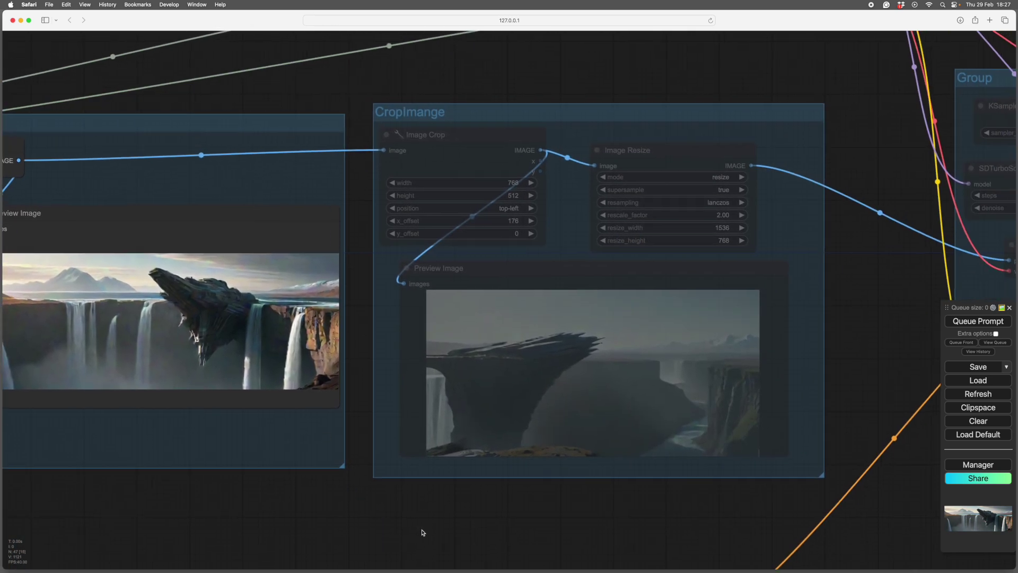
pyautogui.hscroll(2, 422, 527)
pyautogui.scroll(1, 421, 527)
# Unmute the CropImange group's nodes and queue the prompt to render the cropped preview
pyautogui.moveTo(209, 514); pyautogui.dragTo(624, 503)
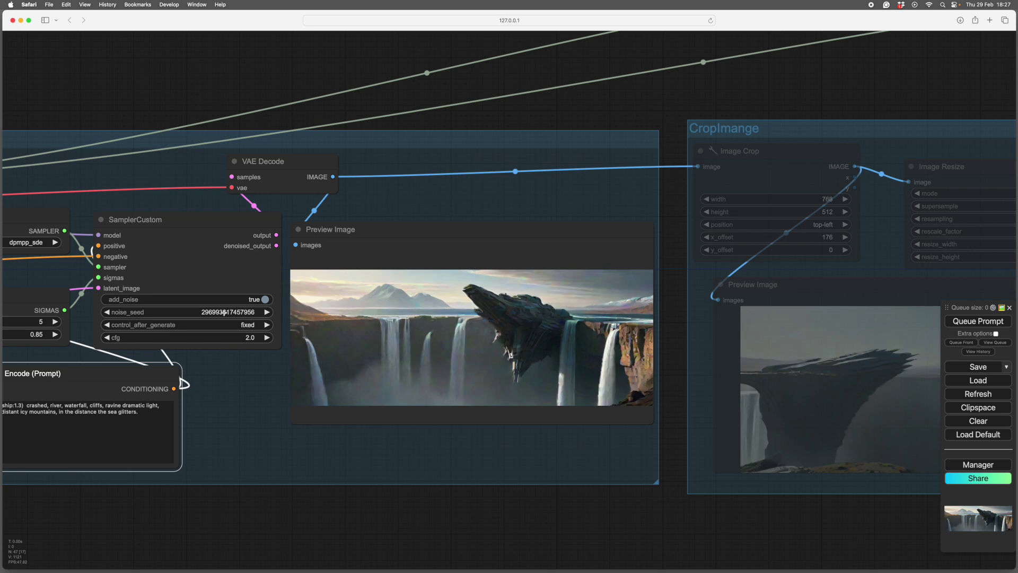
pyautogui.hscroll(5, 629, 522)
pyautogui.hscroll(1, 400, 528)
pyautogui.scroll(-1, 735, 320)
pyautogui.rightClick(665, 255)
pyautogui.click(732, 341)
pyautogui.hscroll(-1, 732, 341)
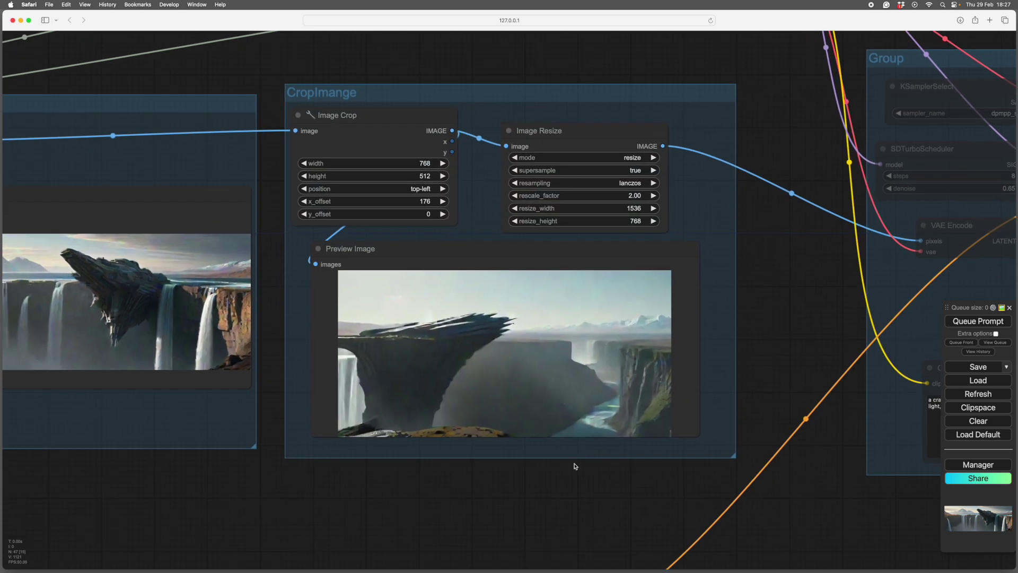
pyautogui.hscroll(-2, 541, 485)
pyautogui.hscroll(-4, 534, 561)
pyautogui.hscroll(-8, 477, 466)
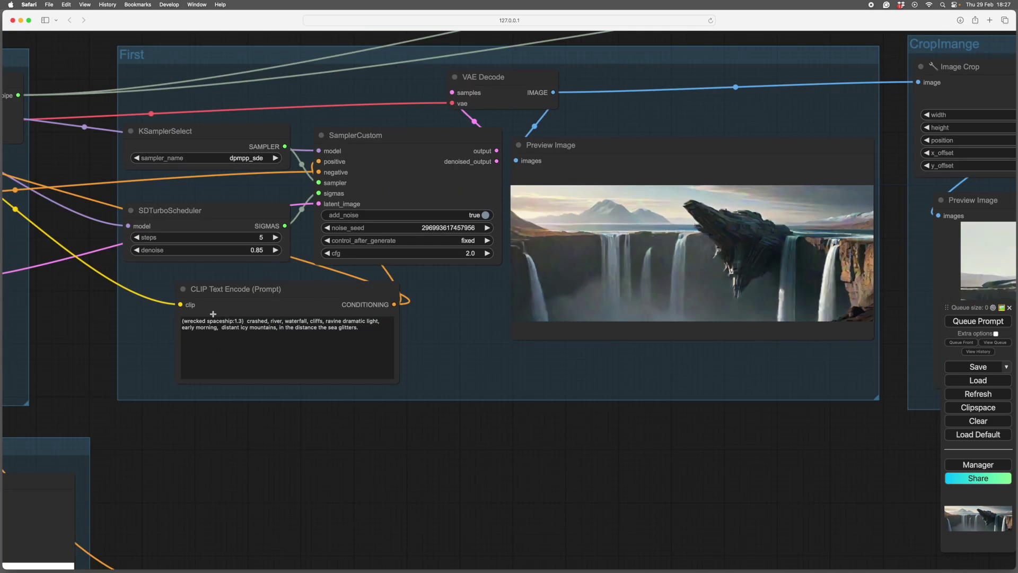
pyautogui.hscroll(10, 679, 299)
pyautogui.hscroll(4, 340, 485)
pyautogui.hscroll(-7, 348, 488)
pyautogui.hscroll(-2, 489, 485)
pyautogui.hscroll(-4, 503, 281)
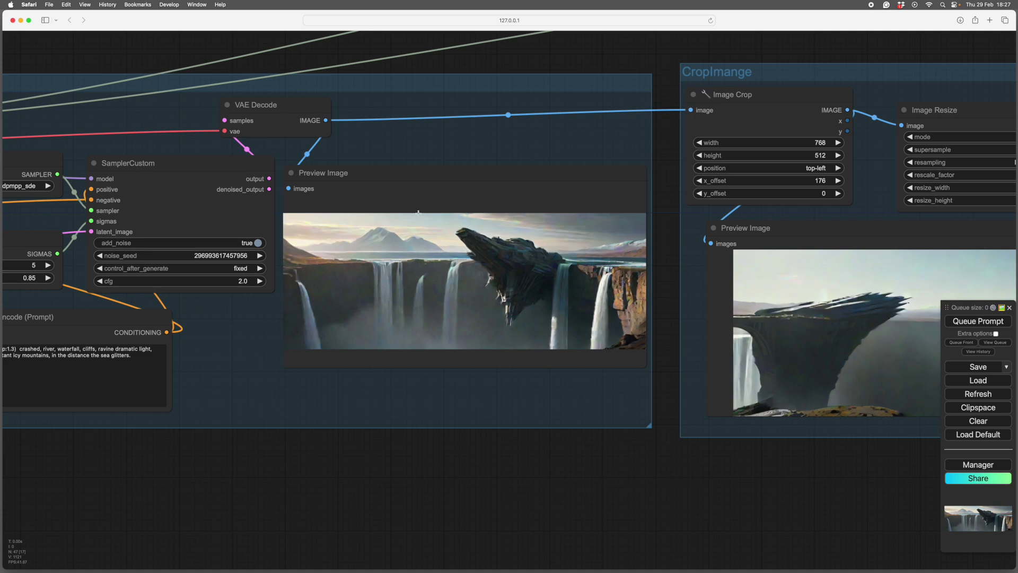
pyautogui.hscroll(10, 616, 521)
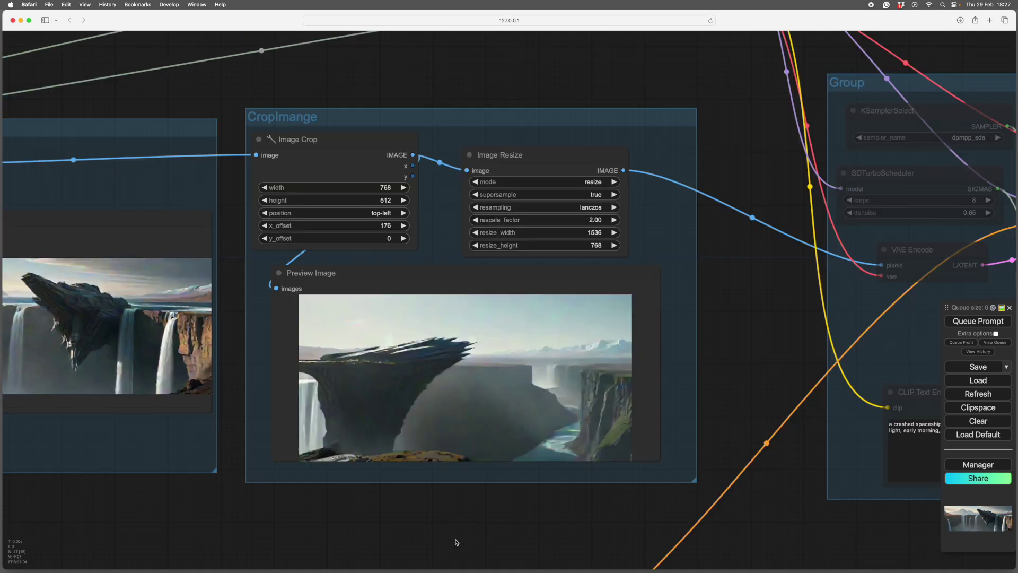
pyautogui.scroll(2, 727, 318)
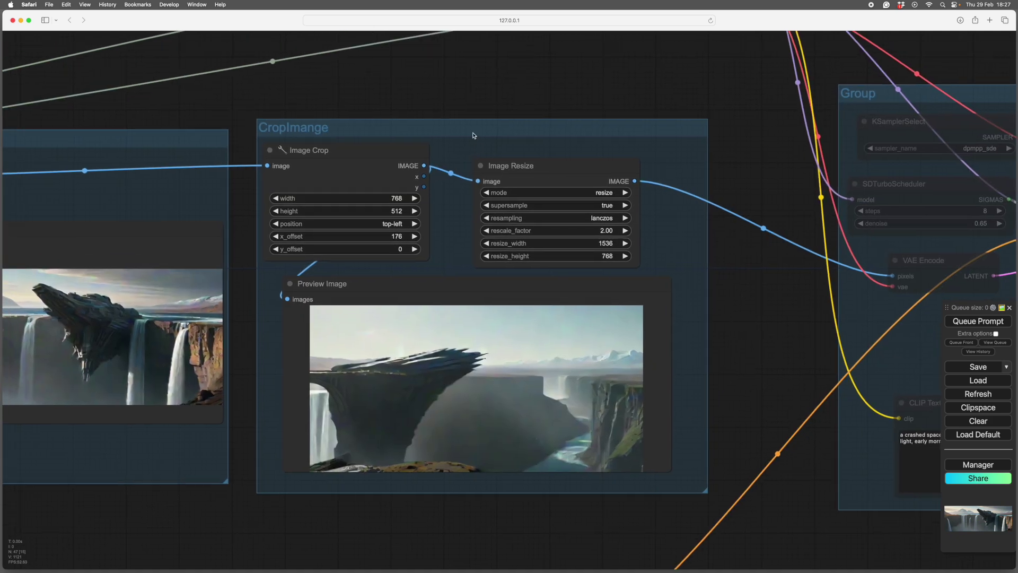
pyautogui.hscroll(-2, 477, 134)
pyautogui.scroll(1, 483, 135)
pyautogui.scroll(-2, 811, 299)
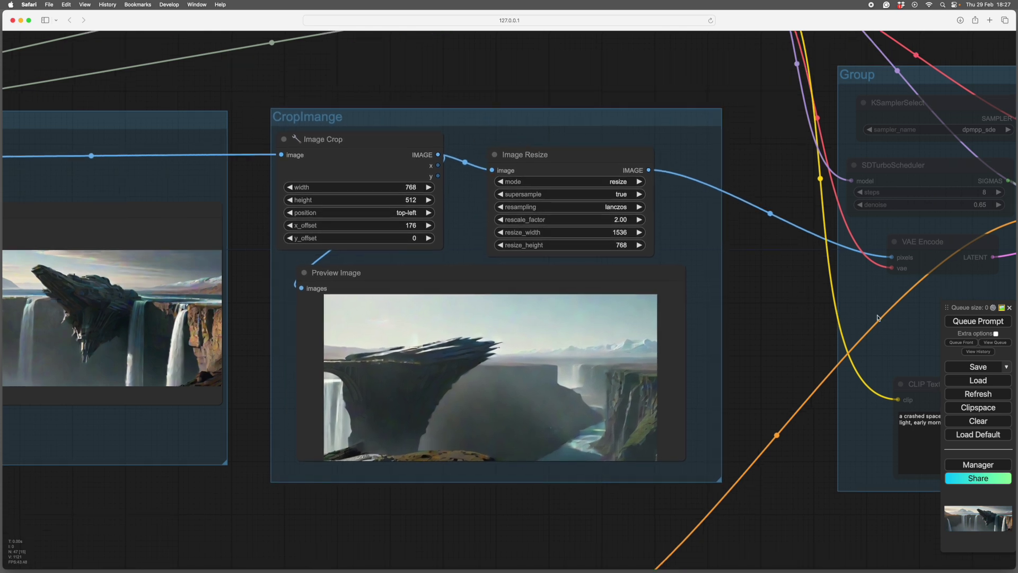
pyautogui.click(962, 322)
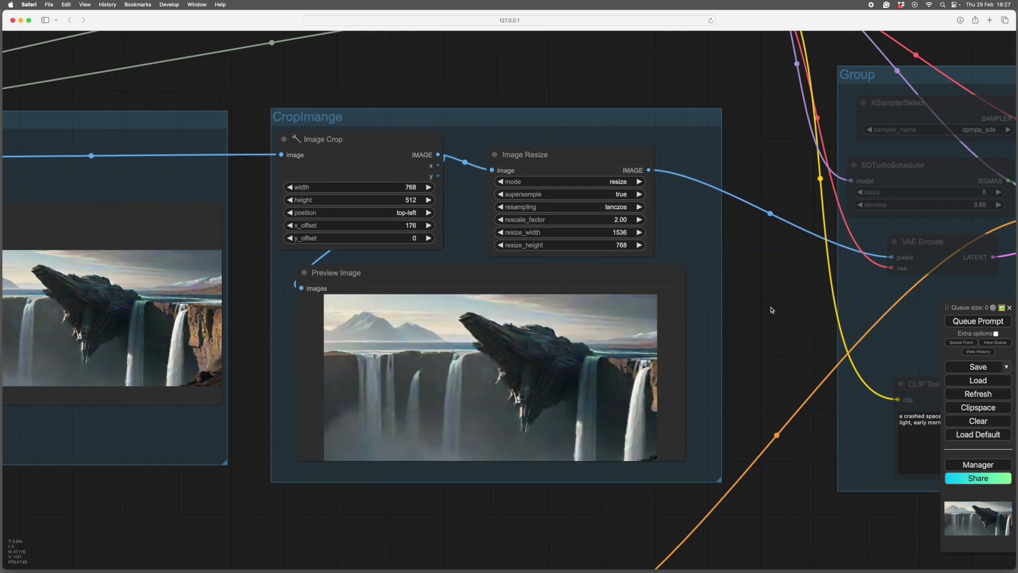
pyautogui.scroll(-3, 769, 309)
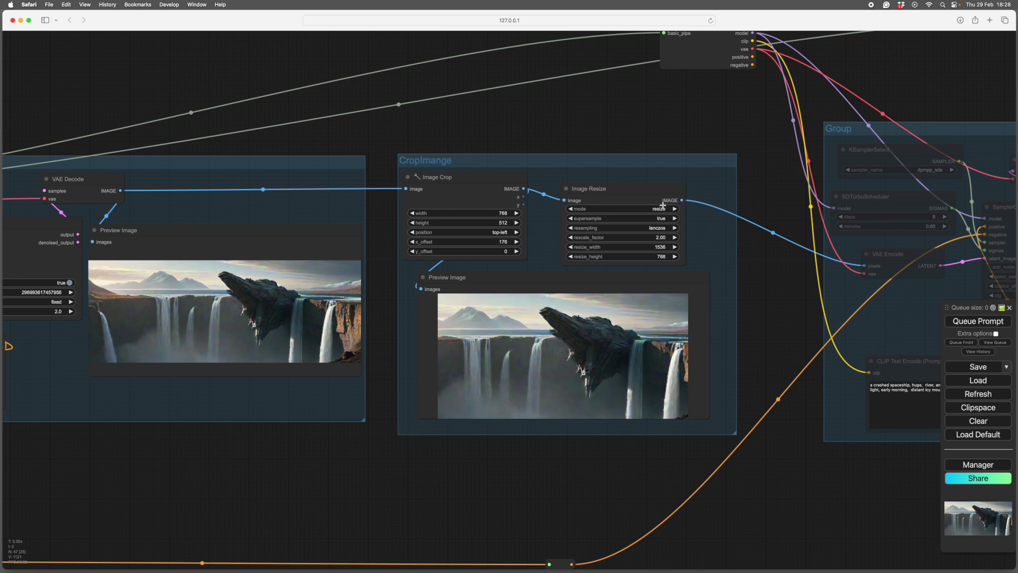
# Nudge Image Crop and Image Resize into place and set crop offsets to x 183, y -15
pyautogui.moveTo(637, 192); pyautogui.dragTo(674, 211)
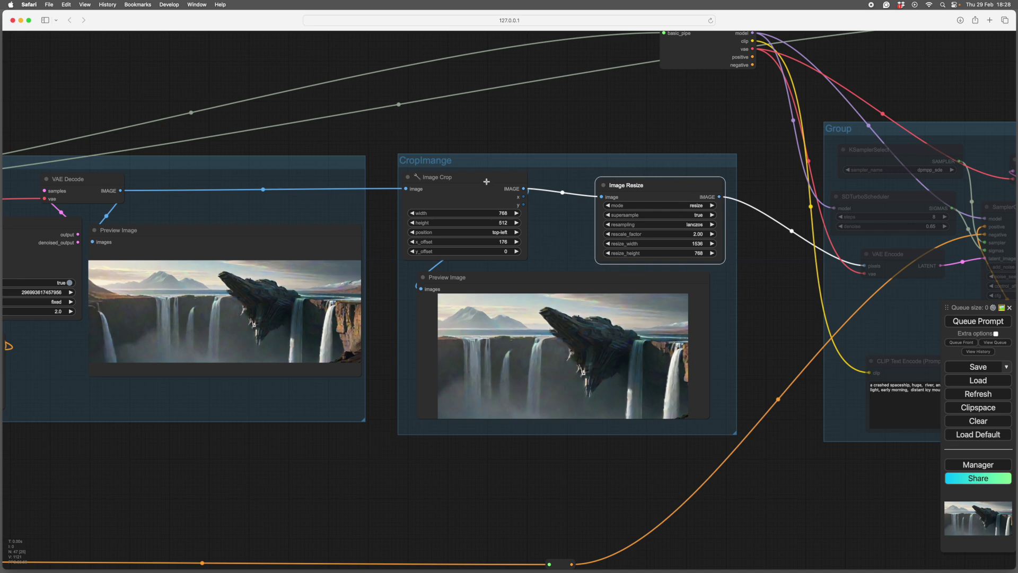
pyautogui.moveTo(486, 181); pyautogui.dragTo(507, 187)
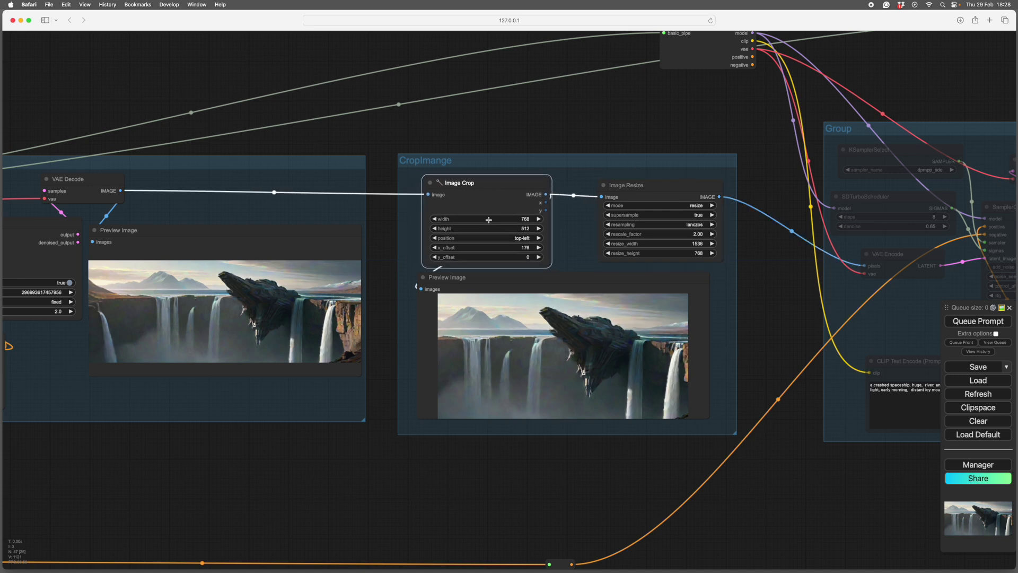
pyautogui.moveTo(525, 229); pyautogui.dragTo(533, 228)
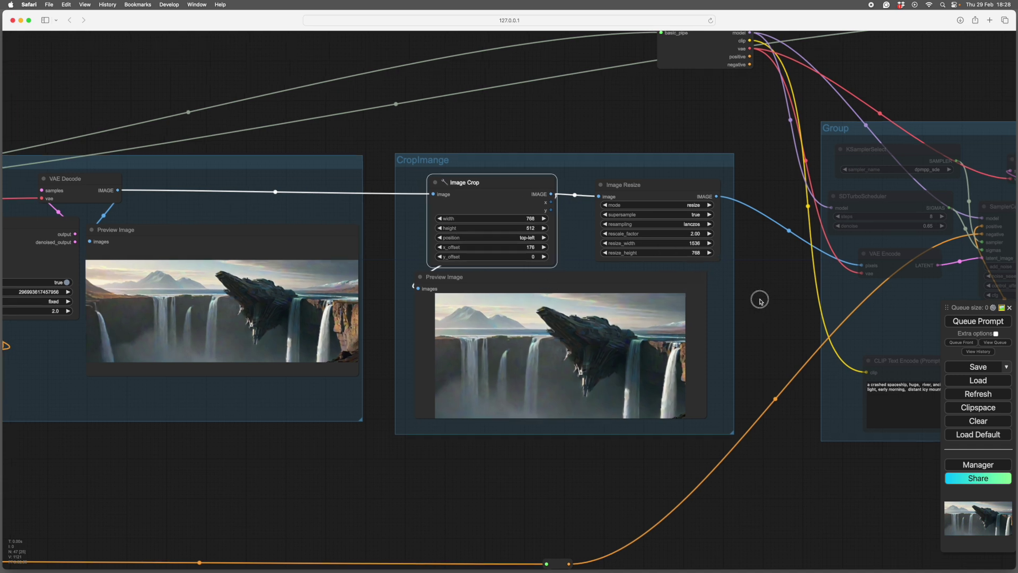
pyautogui.hscroll(5, 755, 295)
pyautogui.scroll(3, 620, 295)
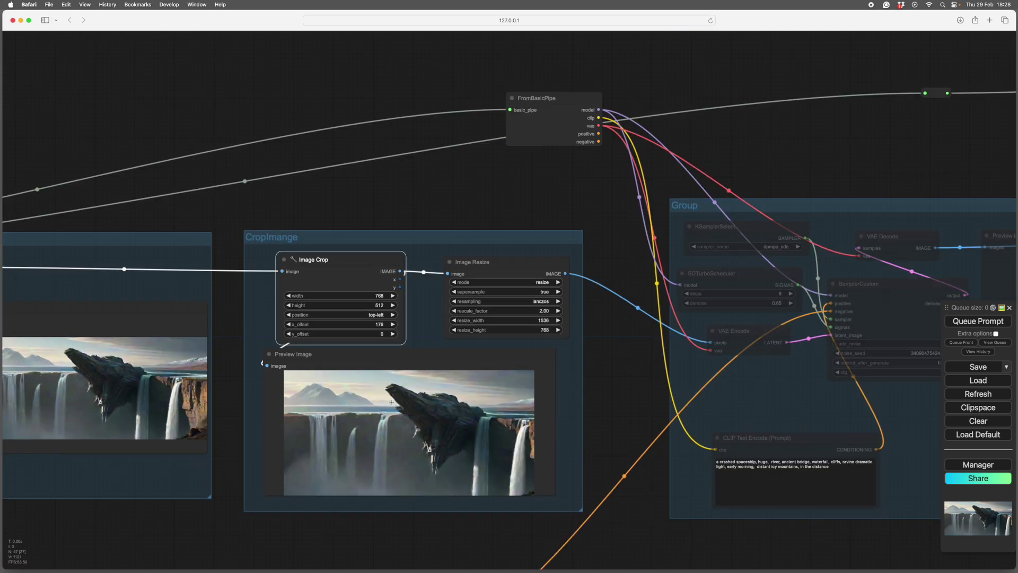
pyautogui.moveTo(321, 553); pyautogui.dragTo(458, 411)
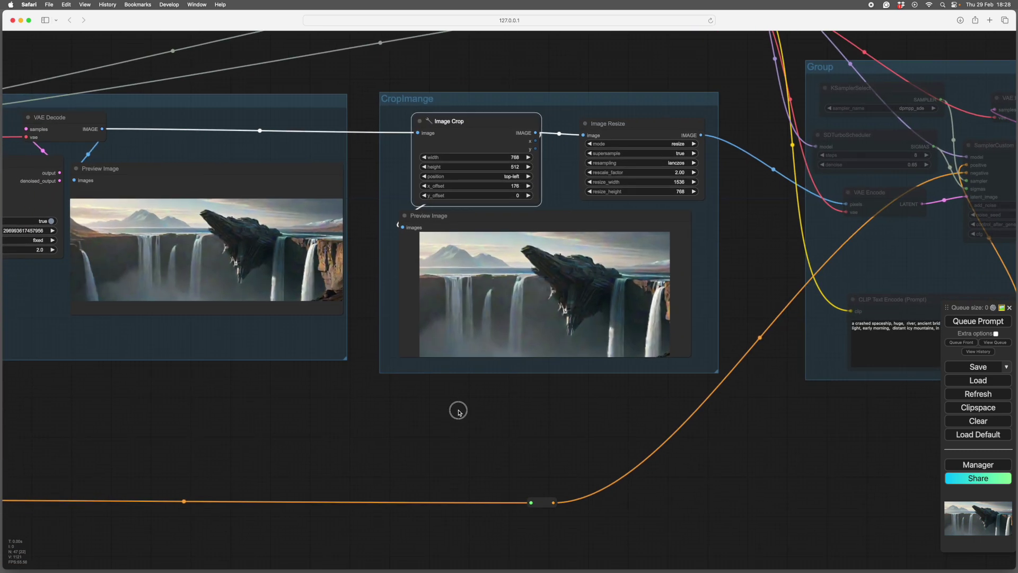
pyautogui.scroll(4, 469, 441)
pyautogui.hscroll(2, 469, 441)
pyautogui.hscroll(3, 566, 501)
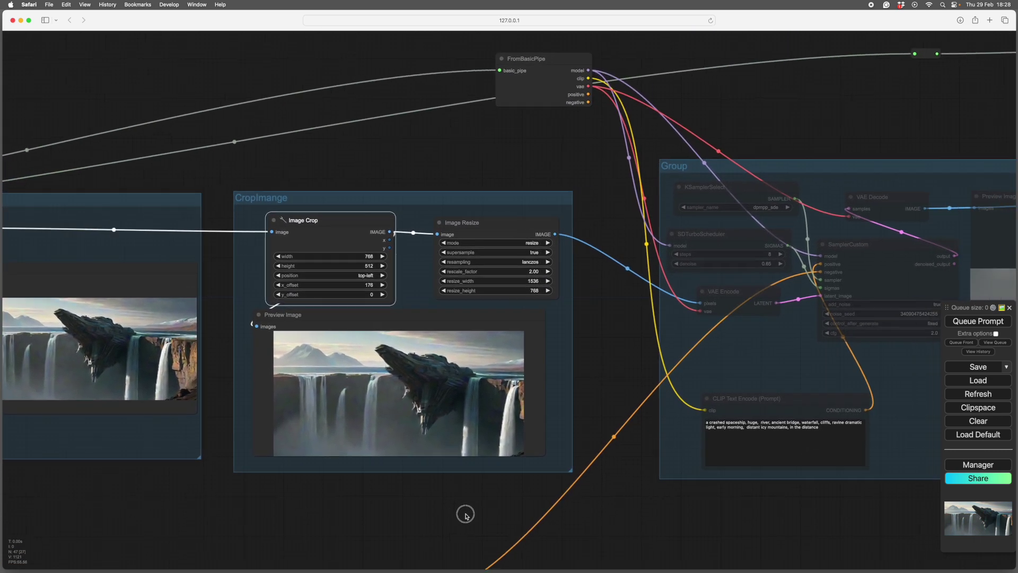
pyautogui.scroll(2, 466, 450)
pyautogui.scroll(1, 591, 405)
pyautogui.scroll(3, 588, 360)
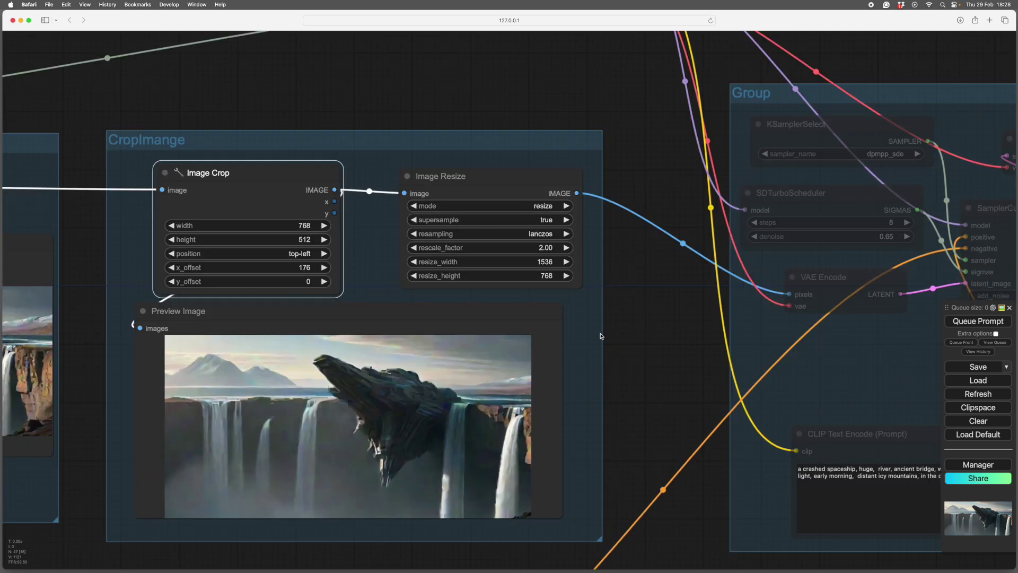
pyautogui.click(323, 268)
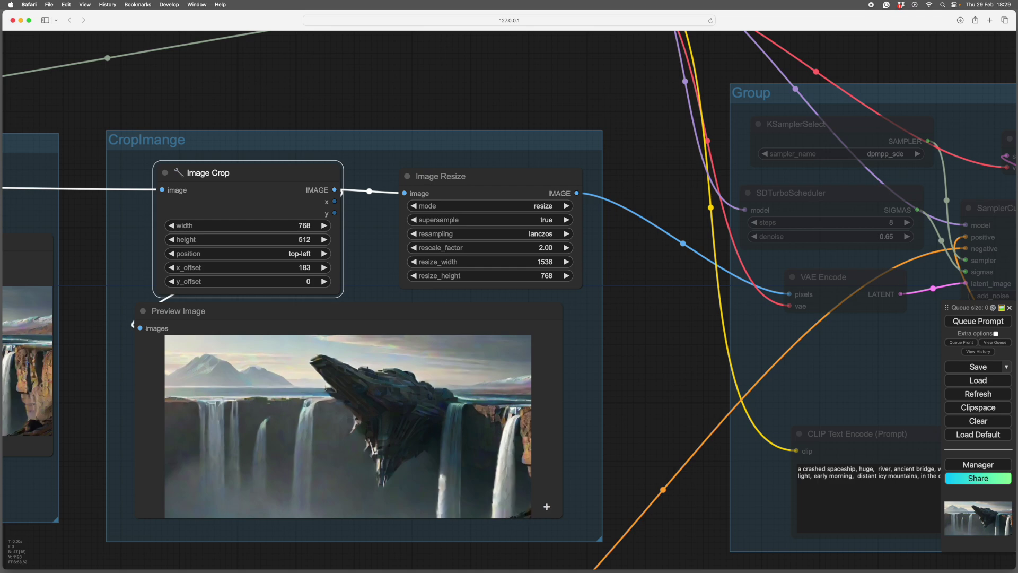
pyautogui.scroll(-1, 639, 434)
pyautogui.scroll(-3, 637, 438)
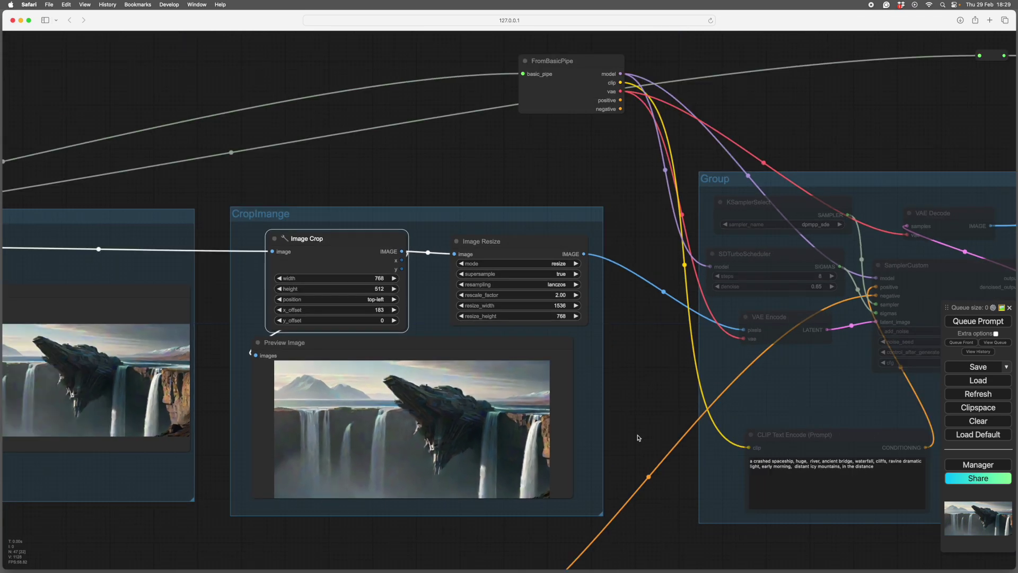
pyautogui.hscroll(-3, 610, 427)
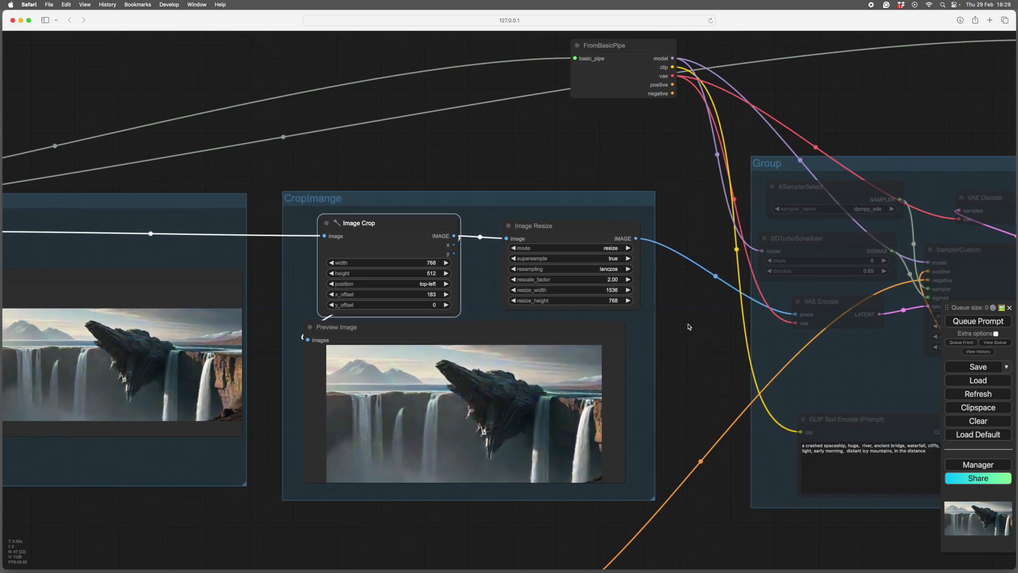
pyautogui.scroll(2, 686, 326)
pyautogui.scroll(-2, 709, 399)
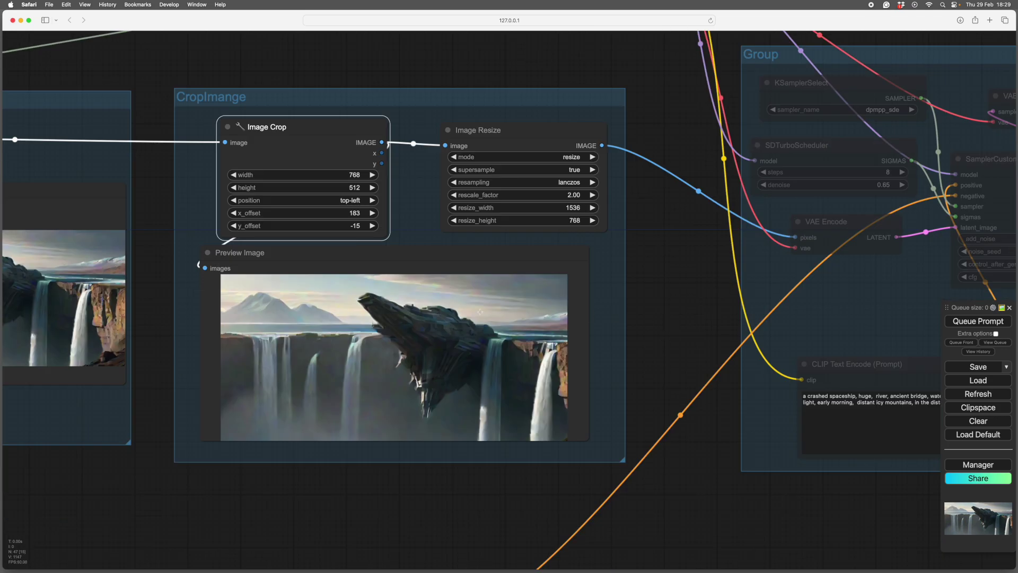
pyautogui.scroll(3, 489, 206)
pyautogui.moveTo(489, 207); pyautogui.dragTo(495, 204)
pyautogui.scroll(-1, 628, 336)
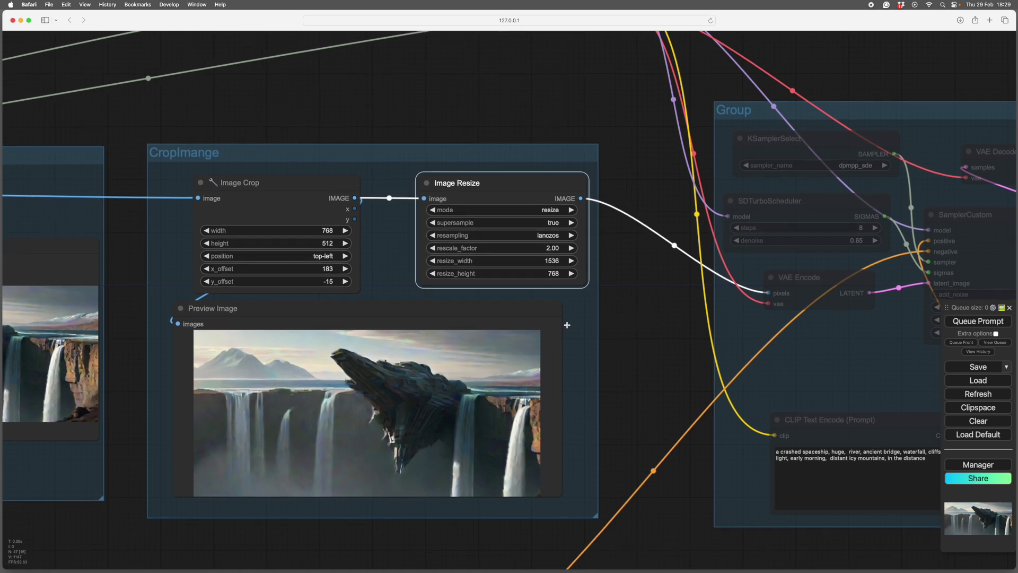
pyautogui.scroll(2, 639, 316)
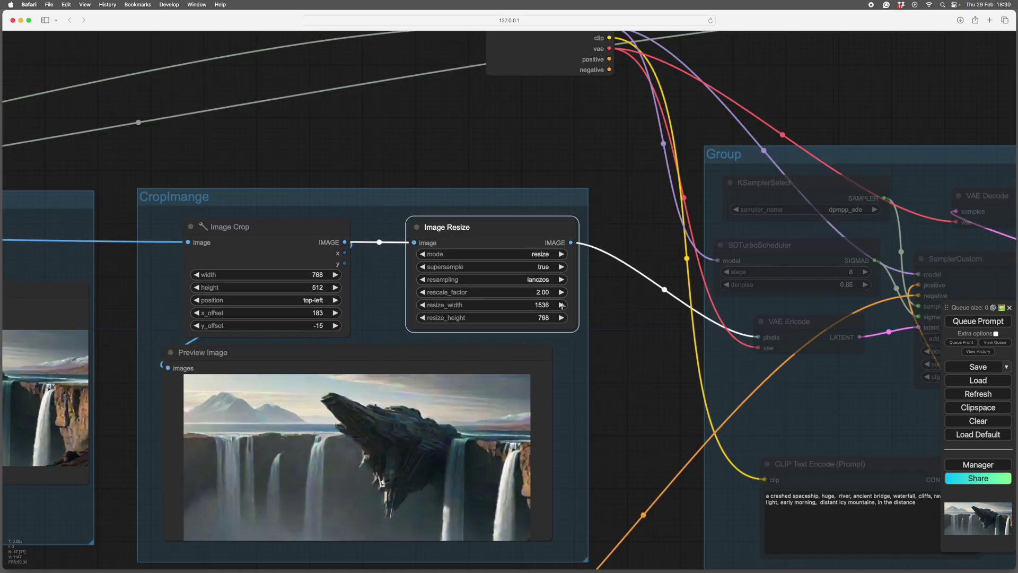
pyautogui.scroll(-2, 633, 335)
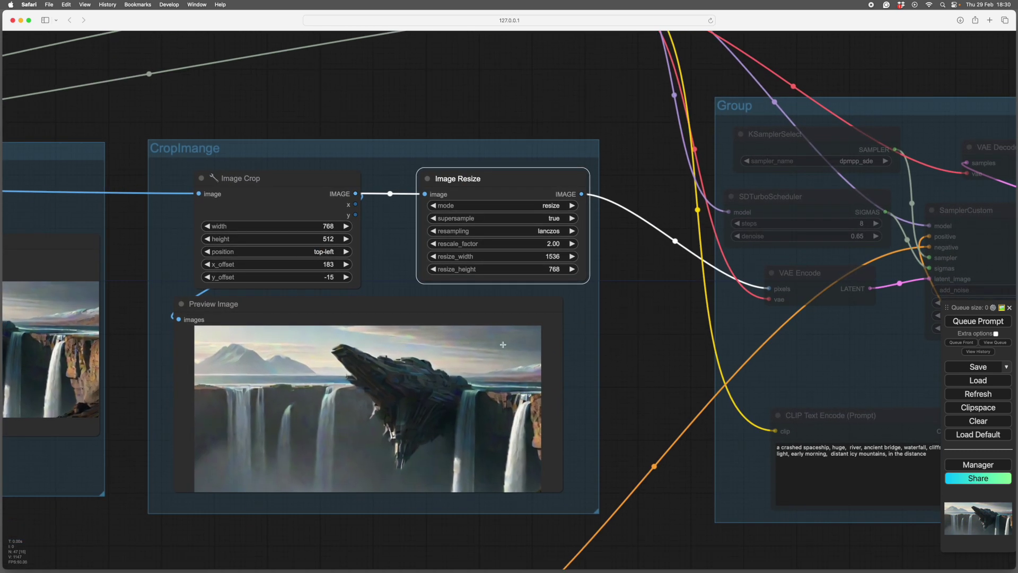
pyautogui.hscroll(10, 649, 363)
pyautogui.hscroll(4, 391, 517)
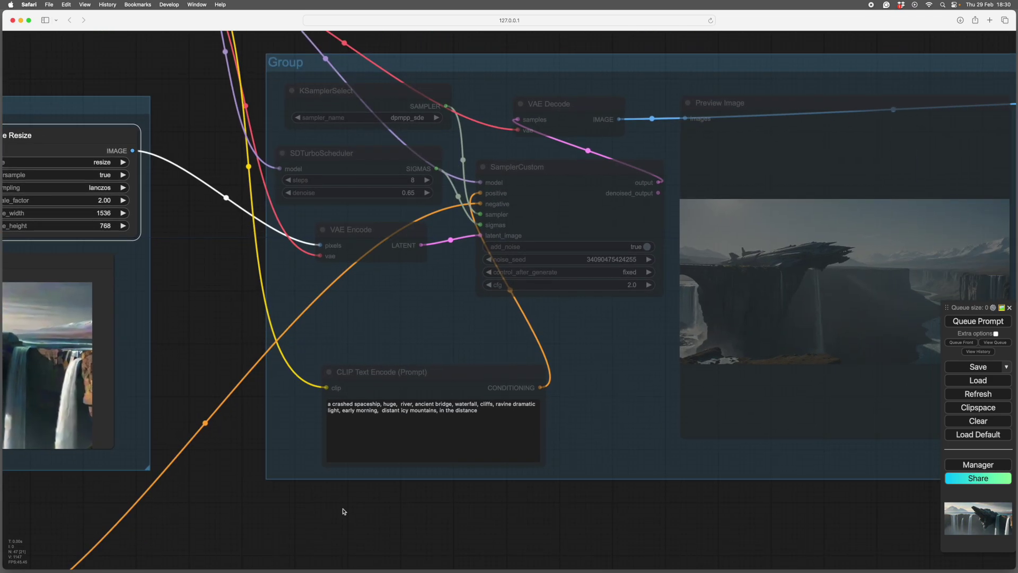
pyautogui.hscroll(4, 409, 534)
pyautogui.hscroll(-4, 465, 531)
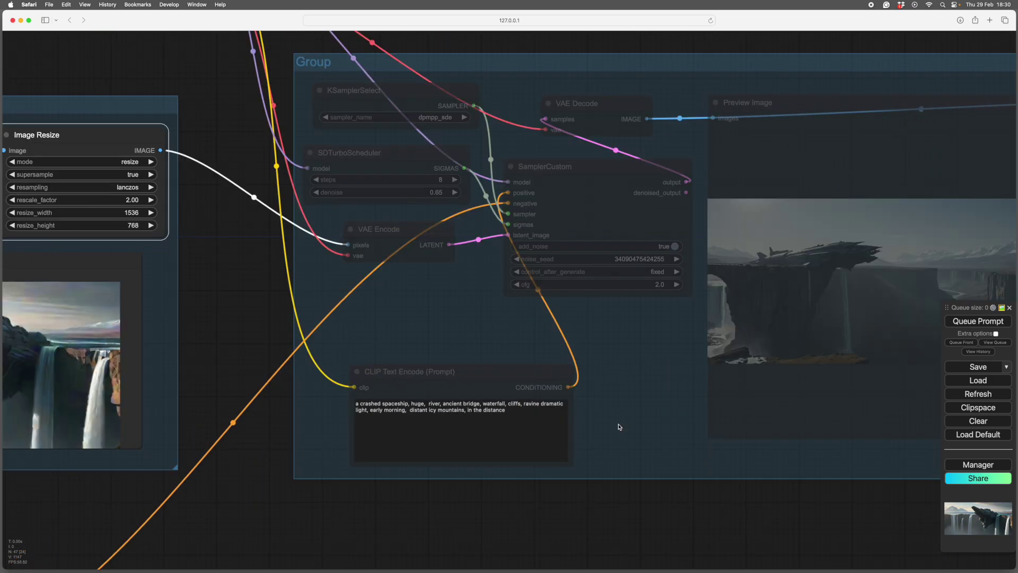
# Delete the 'ancient bridge' phrase from the second-stage CLIP Text Encode prompt
pyautogui.rightClick(607, 365)
pyautogui.scroll(-1, 468, 421)
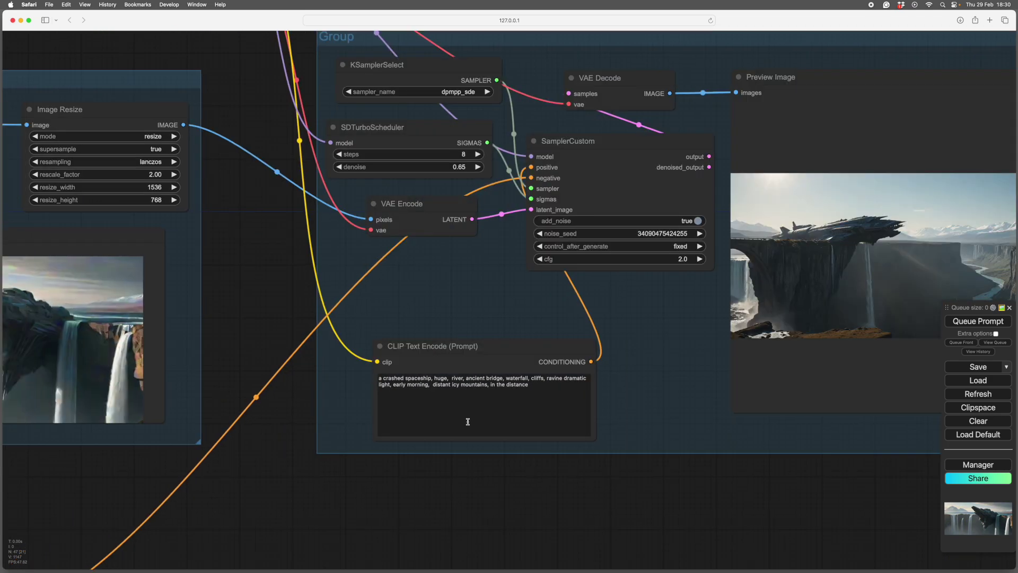
pyautogui.scroll(3, 558, 497)
pyautogui.scroll(3, 557, 481)
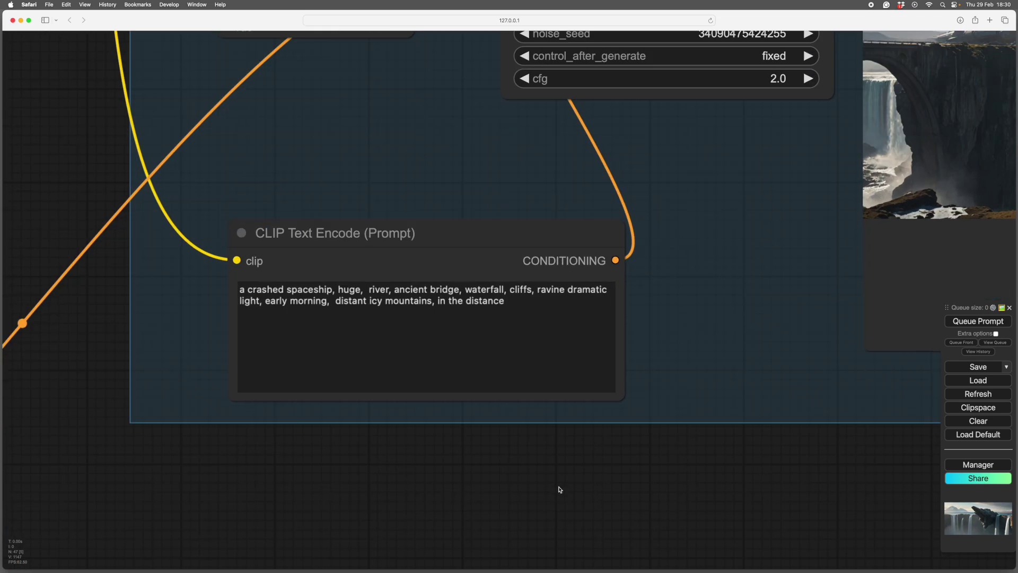
pyautogui.moveTo(463, 290); pyautogui.dragTo(395, 290)
pyautogui.press('BackSpace')
pyautogui.scroll(-3, 665, 471)
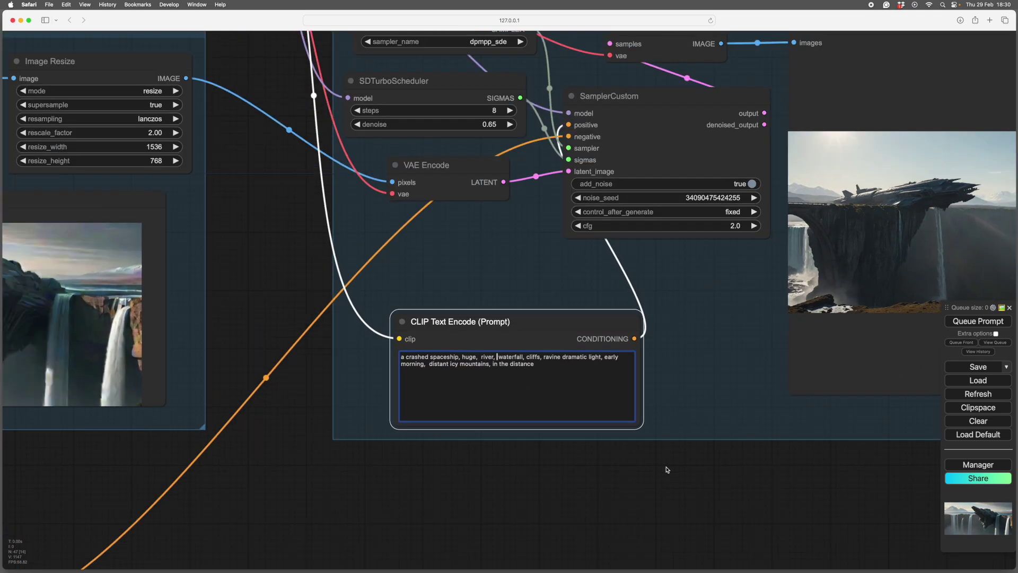
pyautogui.scroll(1, 675, 486)
pyautogui.hscroll(2, 675, 485)
pyautogui.hscroll(-3, 565, 486)
pyautogui.hscroll(-2, 659, 484)
pyautogui.hscroll(-1, 642, 498)
pyautogui.hscroll(2, 535, 423)
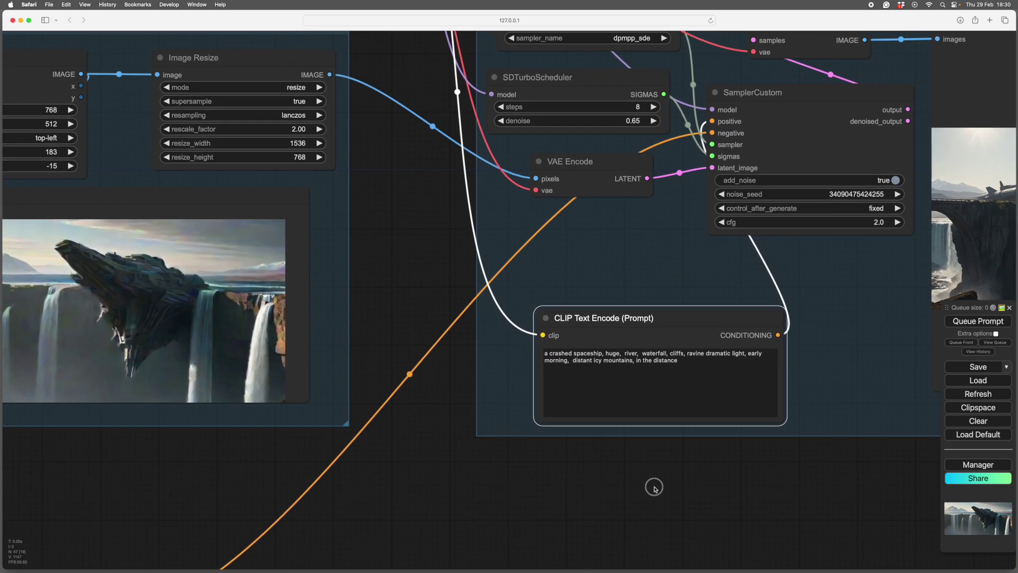
pyautogui.hscroll(-3, 652, 484)
pyautogui.scroll(-1, 676, 414)
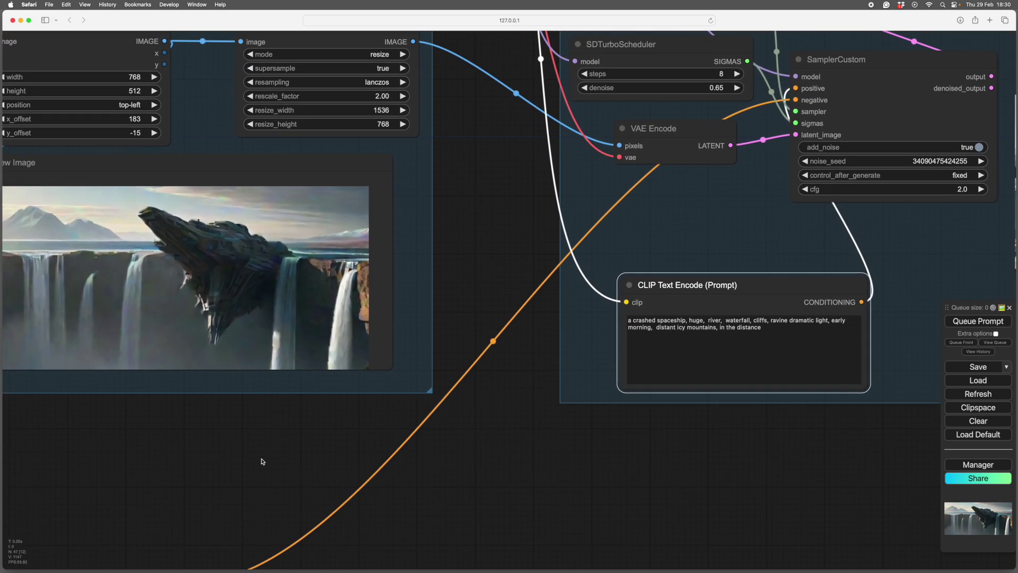
pyautogui.hscroll(-3, 253, 462)
pyautogui.hscroll(-2, 584, 423)
pyautogui.hscroll(2, 287, 399)
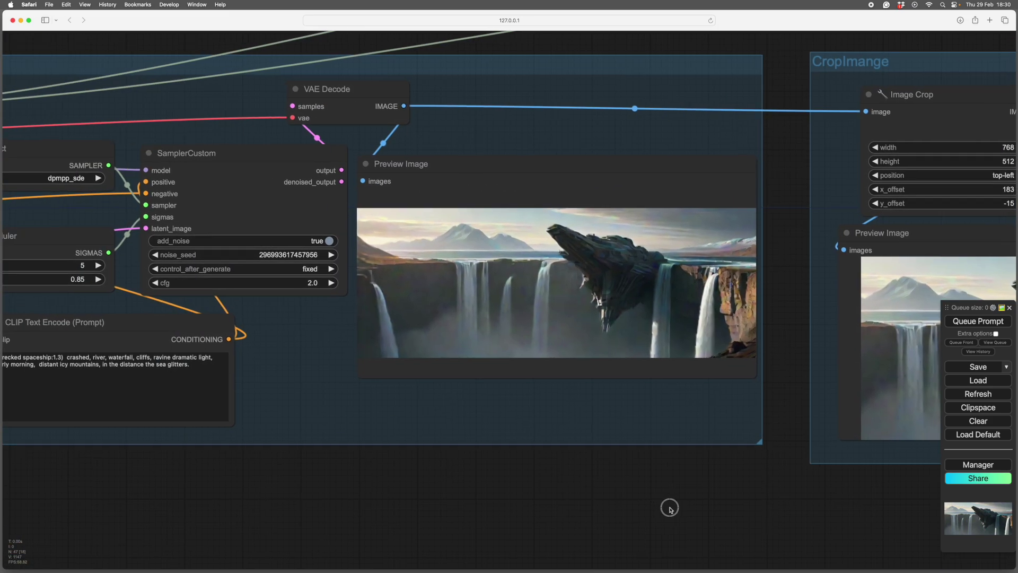
pyautogui.hscroll(2, 669, 508)
pyautogui.hscroll(2, 368, 411)
pyautogui.hscroll(2, 689, 438)
pyautogui.hscroll(3, 594, 452)
pyautogui.scroll(2, 434, 475)
pyautogui.scroll(1, 540, 558)
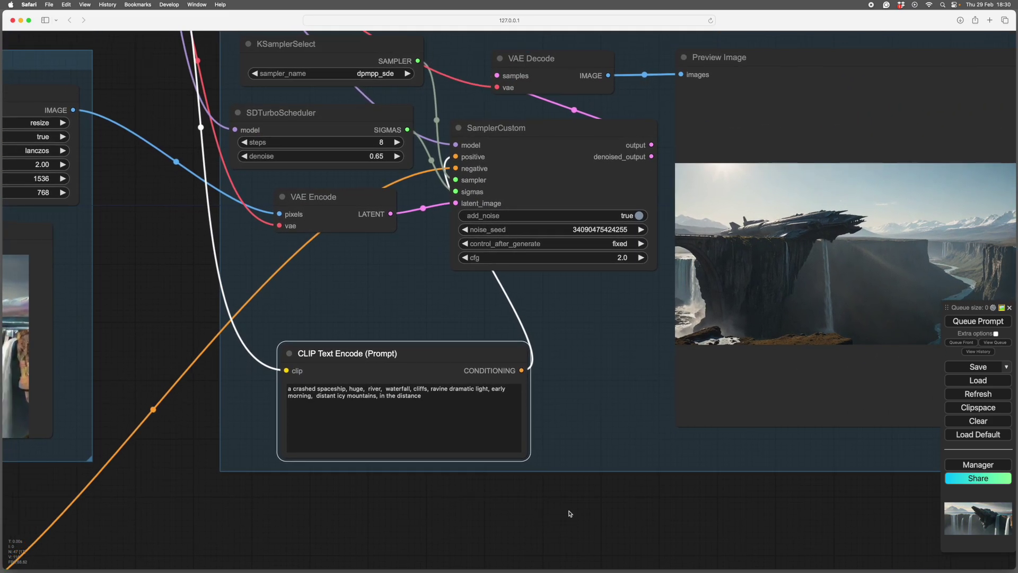
pyautogui.hscroll(-3, 569, 557)
pyautogui.hscroll(-3, 504, 495)
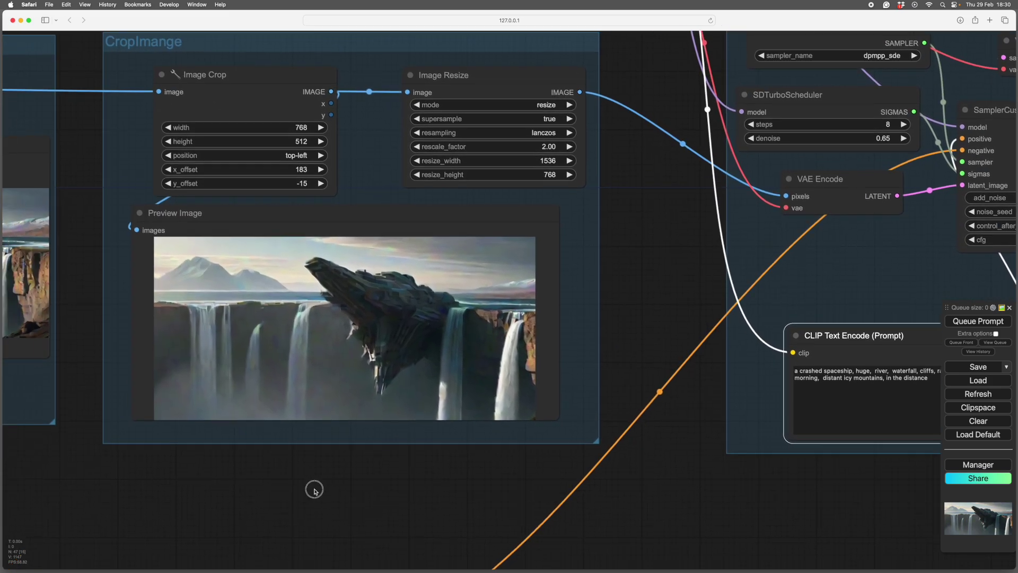
pyautogui.hscroll(-1, 361, 473)
pyautogui.scroll(-1, 362, 473)
pyautogui.hscroll(-3, 373, 405)
pyautogui.scroll(-1, 372, 404)
pyautogui.hscroll(-4, 372, 405)
pyautogui.hscroll(4, 693, 432)
pyautogui.hscroll(1, 318, 387)
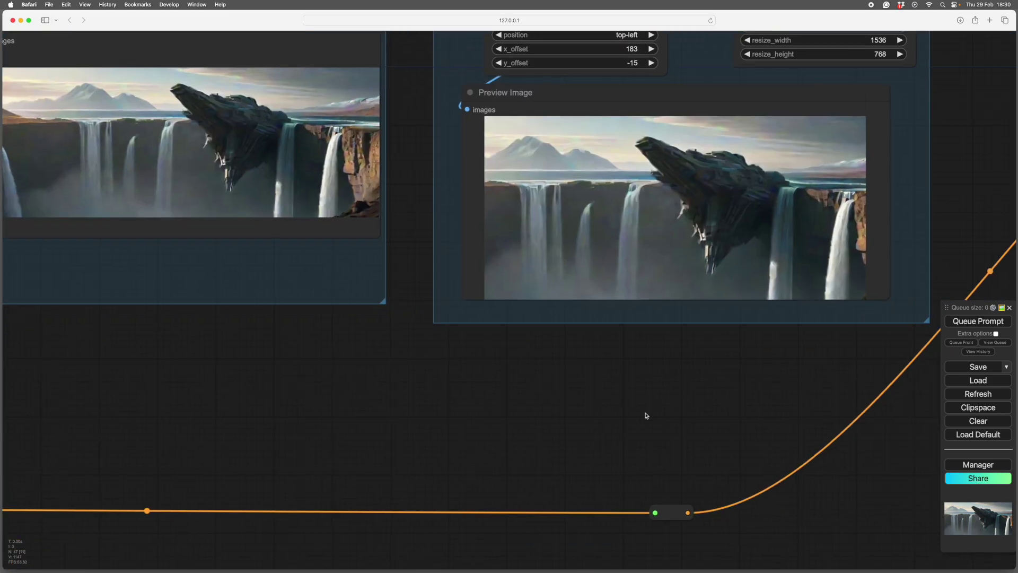
pyautogui.hscroll(4, 645, 414)
pyautogui.hscroll(1, 691, 454)
pyautogui.hscroll(3, 527, 522)
pyautogui.scroll(2, 527, 523)
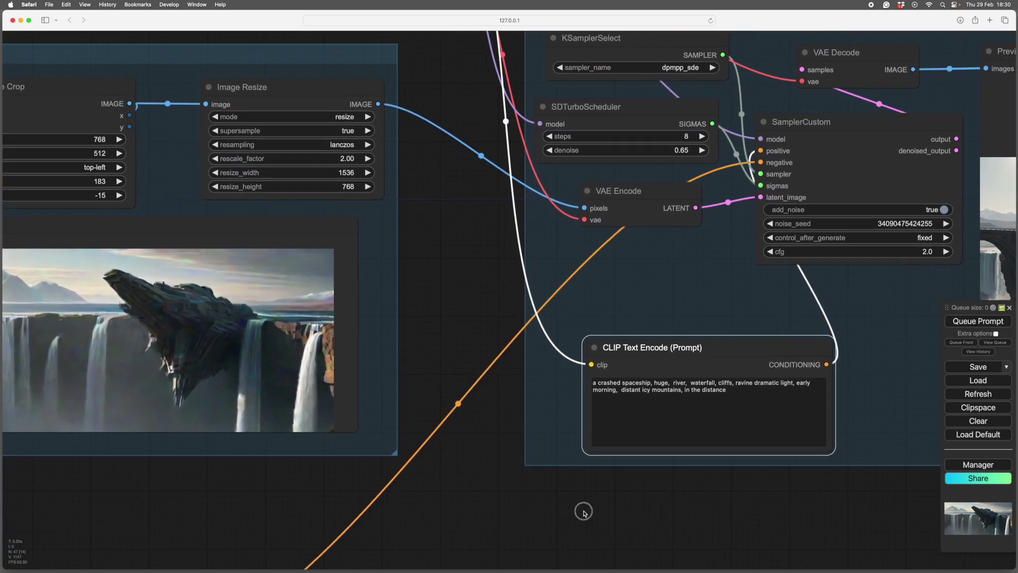
pyautogui.hscroll(2, 474, 506)
pyautogui.hscroll(3, 474, 505)
pyautogui.scroll(-1, 474, 505)
pyautogui.hscroll(2, 602, 510)
pyautogui.hscroll(-1, 559, 529)
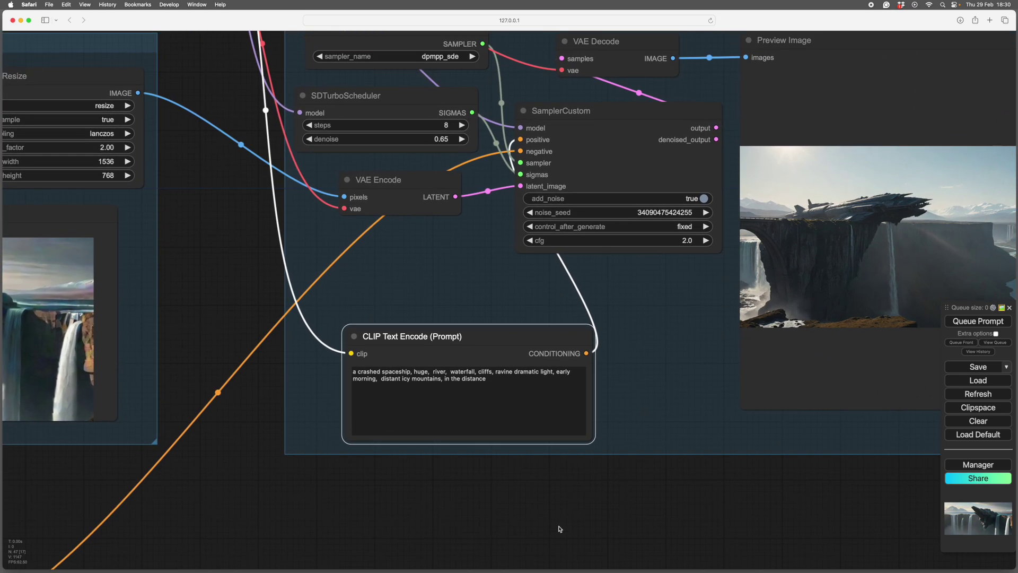
pyautogui.scroll(-2, 586, 525)
pyautogui.hscroll(4, 675, 516)
pyautogui.scroll(-1, 675, 516)
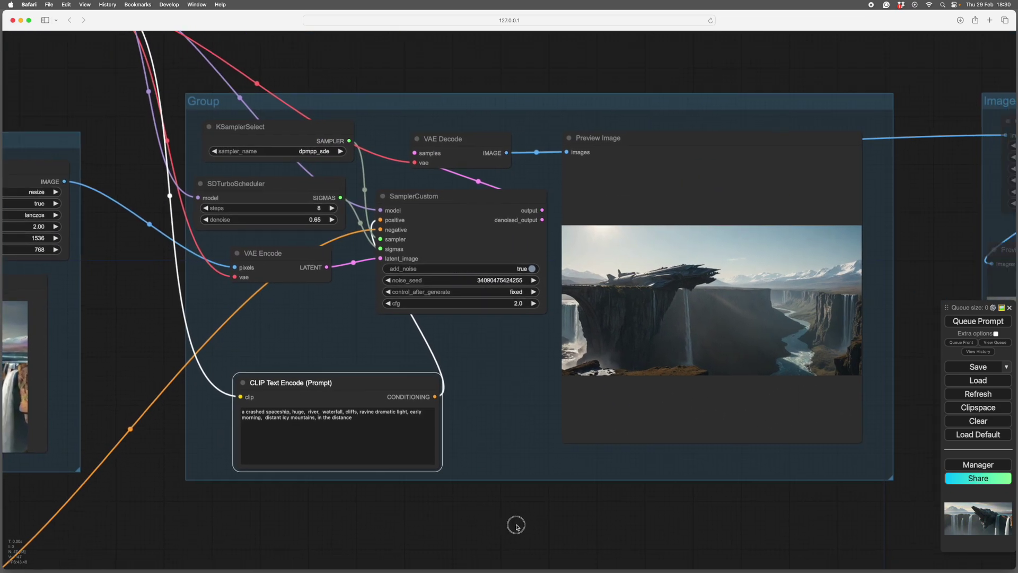
pyautogui.scroll(2, 586, 546)
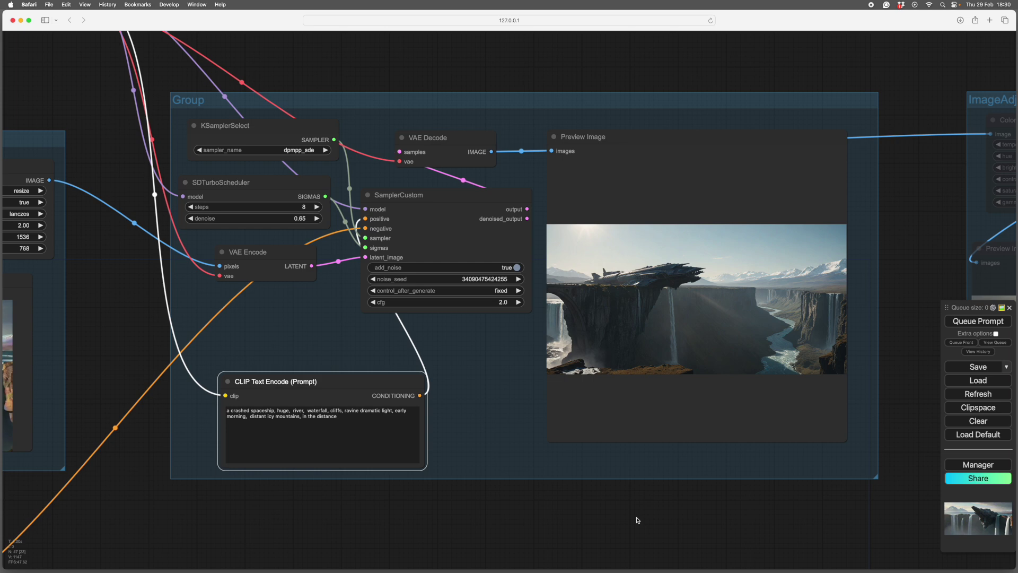
pyautogui.hscroll(-2, 496, 525)
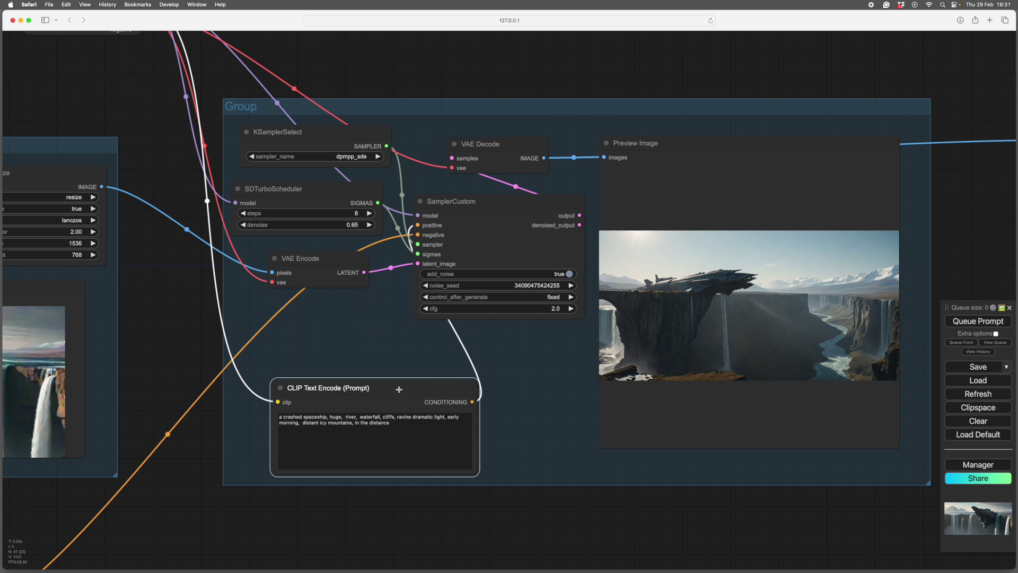
# Move the CLIP Text Encode prompt node up slightly and pan to the crop stage
pyautogui.moveTo(398, 389); pyautogui.dragTo(390, 375)
pyautogui.hscroll(2, 519, 529)
pyautogui.scroll(1, 518, 529)
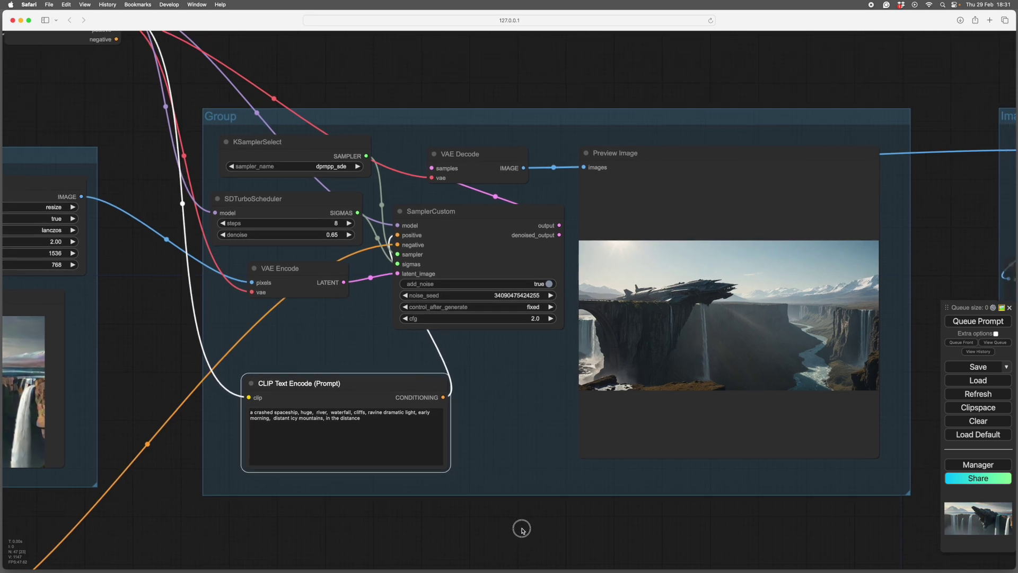
pyautogui.moveTo(152, 509); pyautogui.dragTo(482, 425)
pyautogui.hscroll(-2, 482, 424)
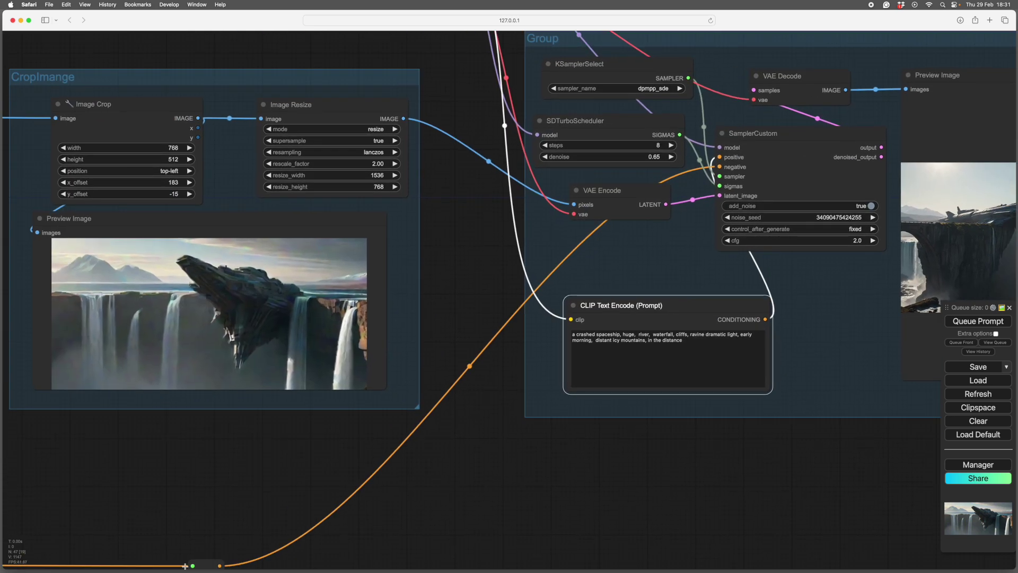
pyautogui.hscroll(3, 495, 512)
pyautogui.scroll(1, 494, 511)
pyautogui.hscroll(3, 509, 513)
pyautogui.scroll(2, 509, 514)
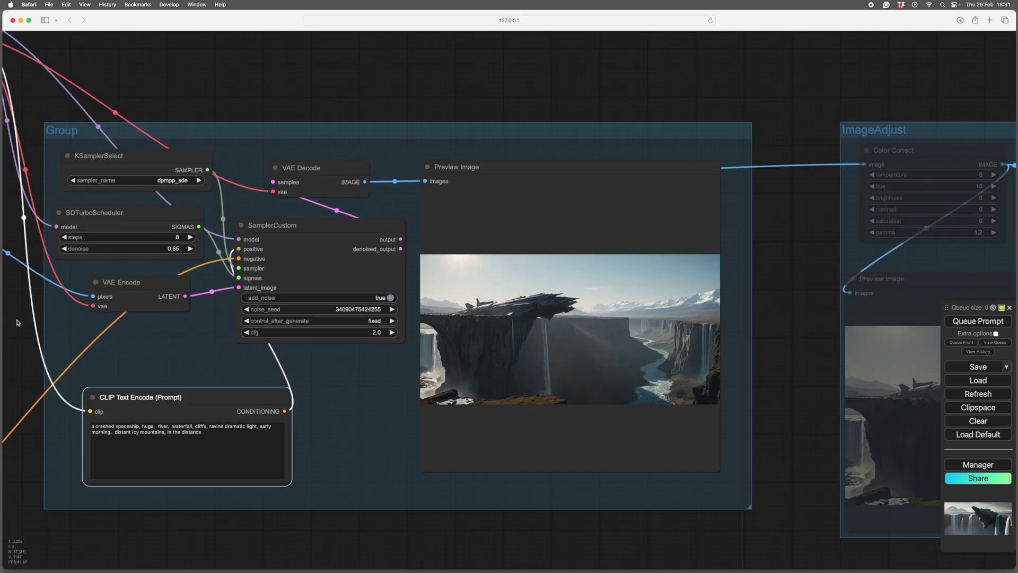
pyautogui.hscroll(-1, 21, 326)
pyautogui.hscroll(-3, 18, 341)
pyautogui.hscroll(3, 75, 352)
pyautogui.scroll(1, 75, 352)
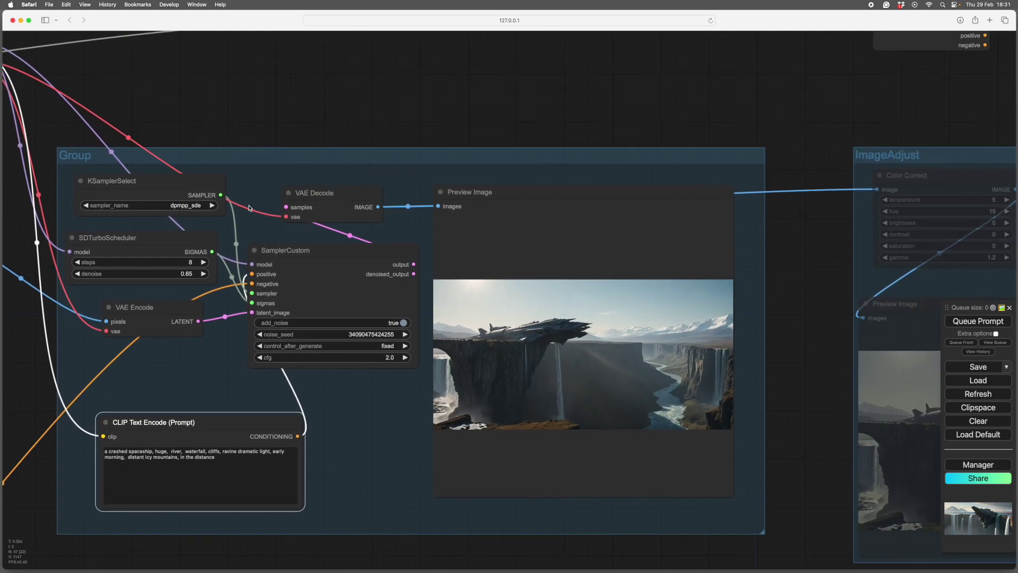
pyautogui.scroll(-1, 350, 92)
pyautogui.scroll(-1, 378, 94)
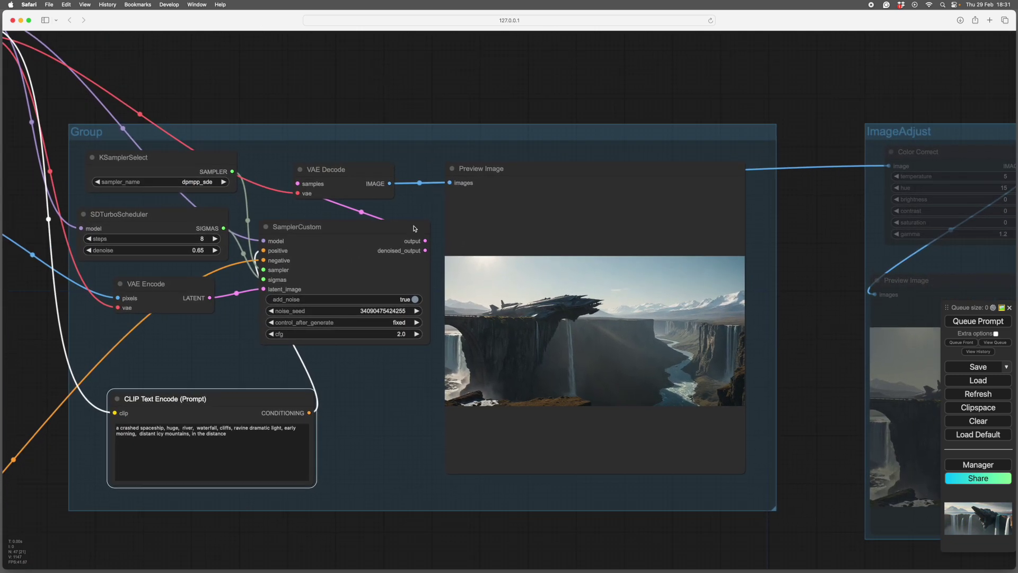
pyautogui.scroll(-1, 819, 360)
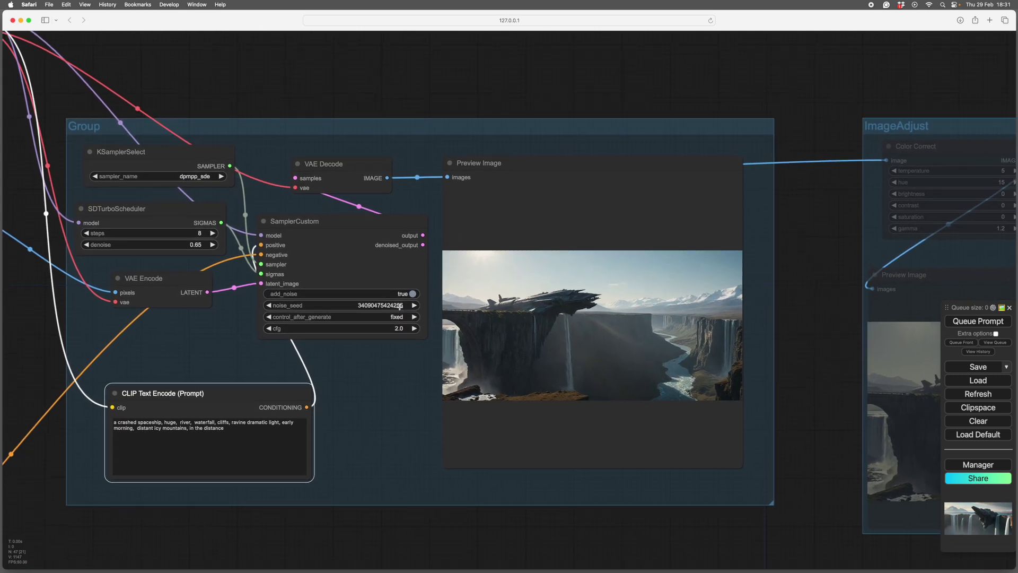
pyautogui.hscroll(1, 802, 310)
pyautogui.hscroll(1, 802, 310)
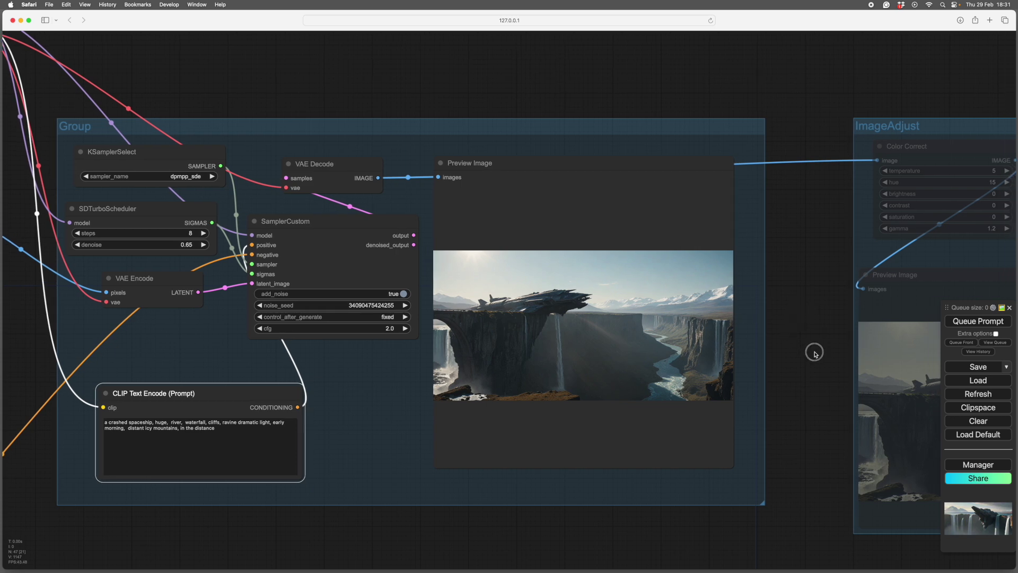
pyautogui.hscroll(-2, 817, 347)
pyautogui.scroll(-1, 817, 346)
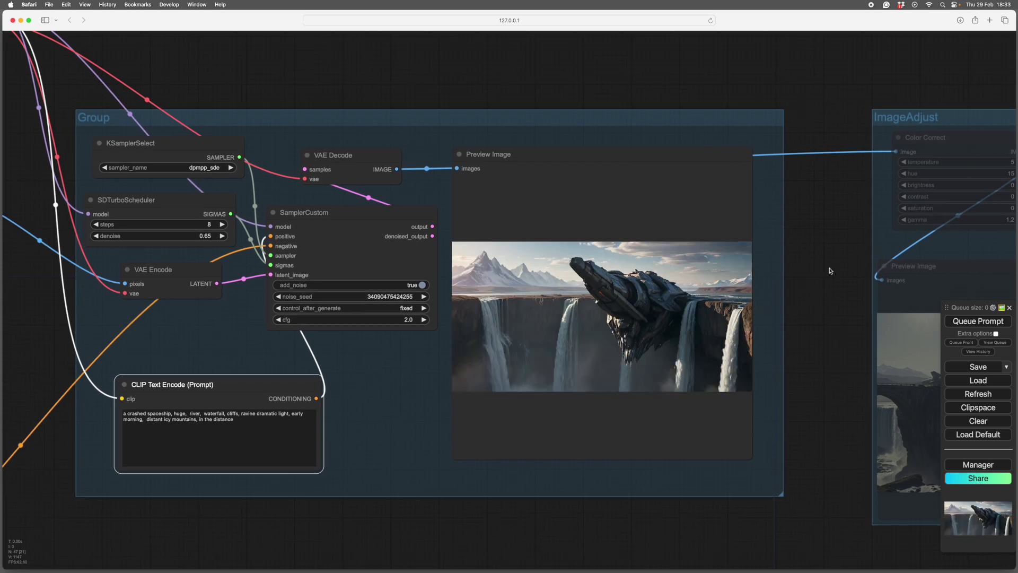
pyautogui.scroll(5, 830, 270)
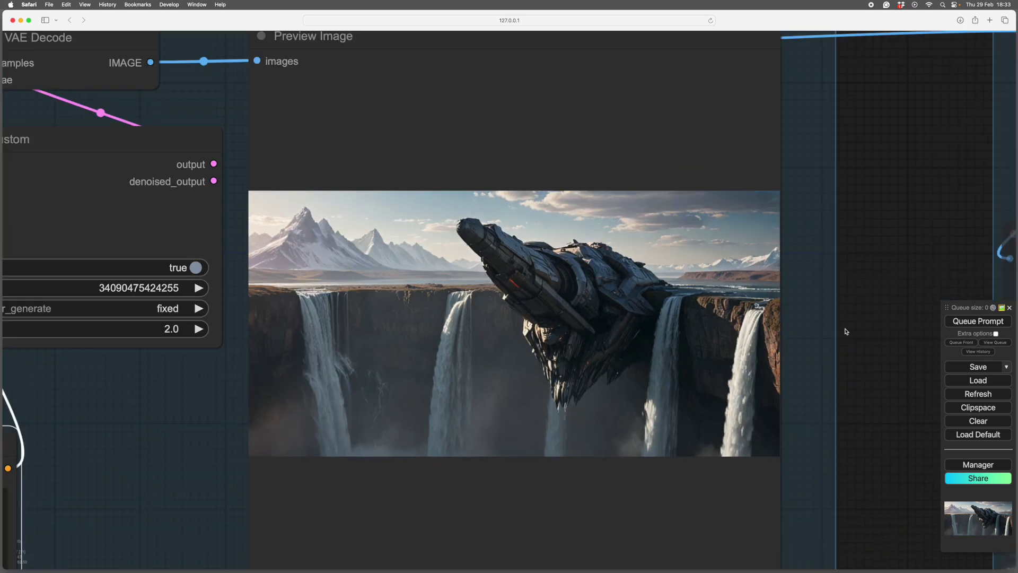
pyautogui.scroll(-1, 835, 316)
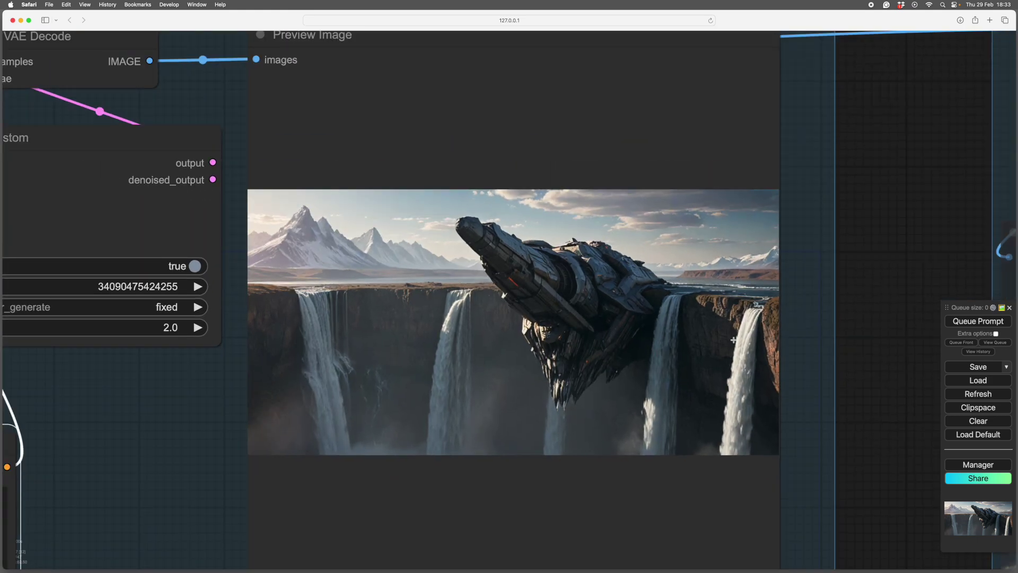
pyautogui.scroll(-2, 879, 289)
pyautogui.scroll(-1, 876, 363)
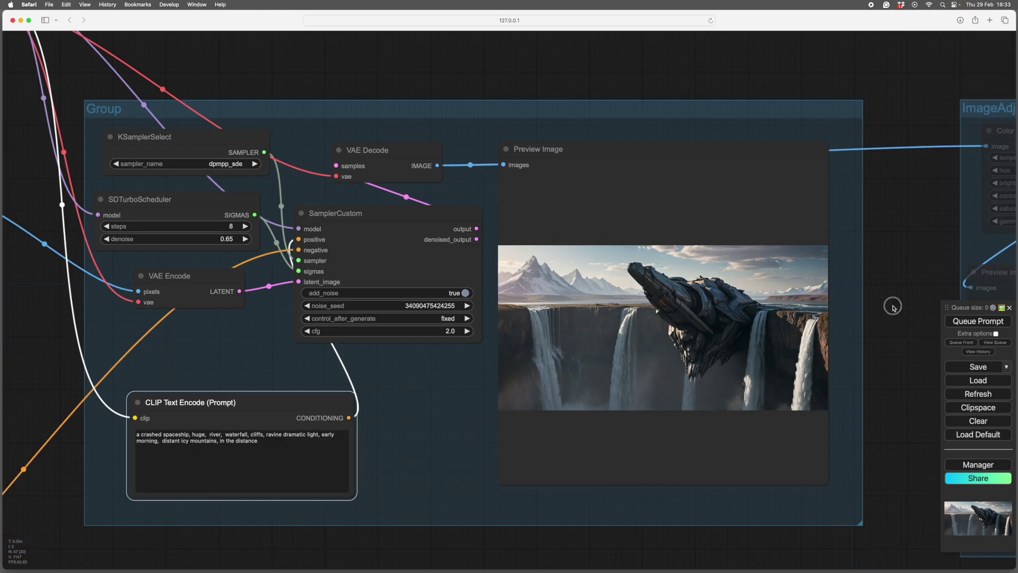
pyautogui.scroll(-1, 885, 307)
# Center the ImageAdjust group on screen and open its group options
pyautogui.moveTo(866, 308); pyautogui.dragTo(616, 246)
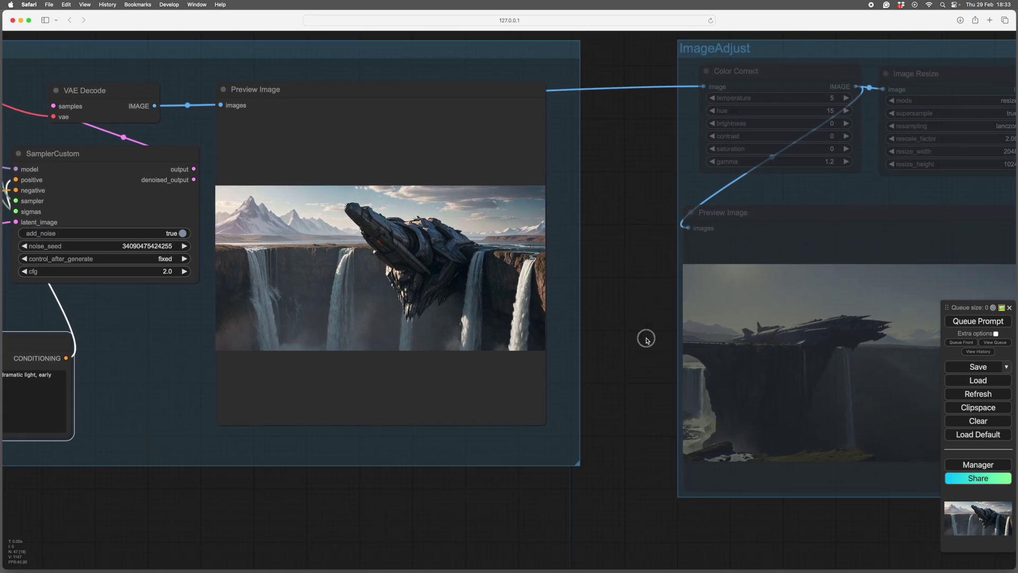
pyautogui.moveTo(641, 329); pyautogui.dragTo(485, 291)
pyautogui.moveTo(798, 328); pyautogui.dragTo(723, 396)
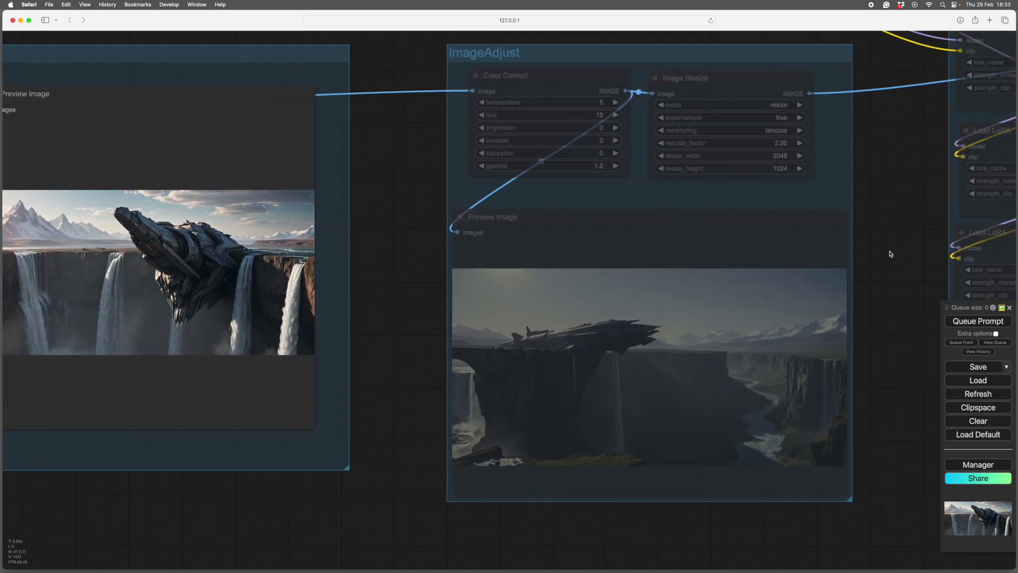
pyautogui.moveTo(894, 251); pyautogui.dragTo(710, 258)
pyautogui.rightClick(693, 219)
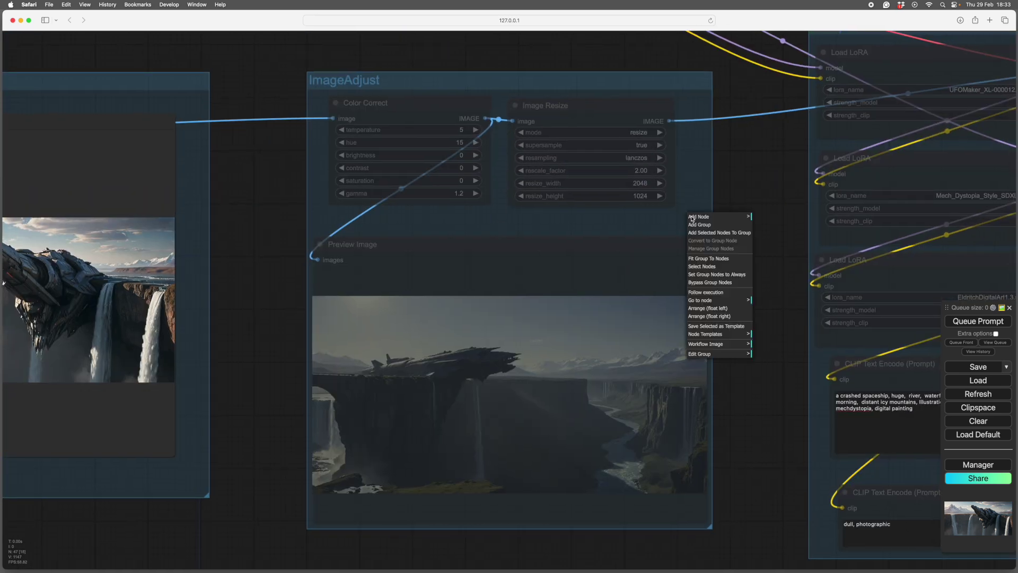
pyautogui.moveTo(754, 290); pyautogui.dragTo(823, 276)
pyautogui.scroll(-3, 793, 279)
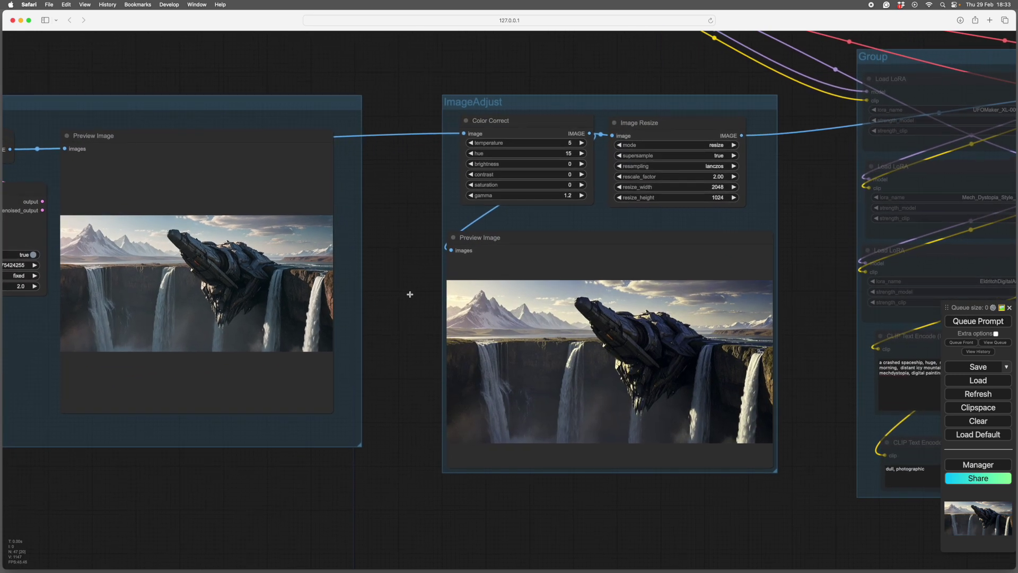
pyautogui.scroll(5, 790, 250)
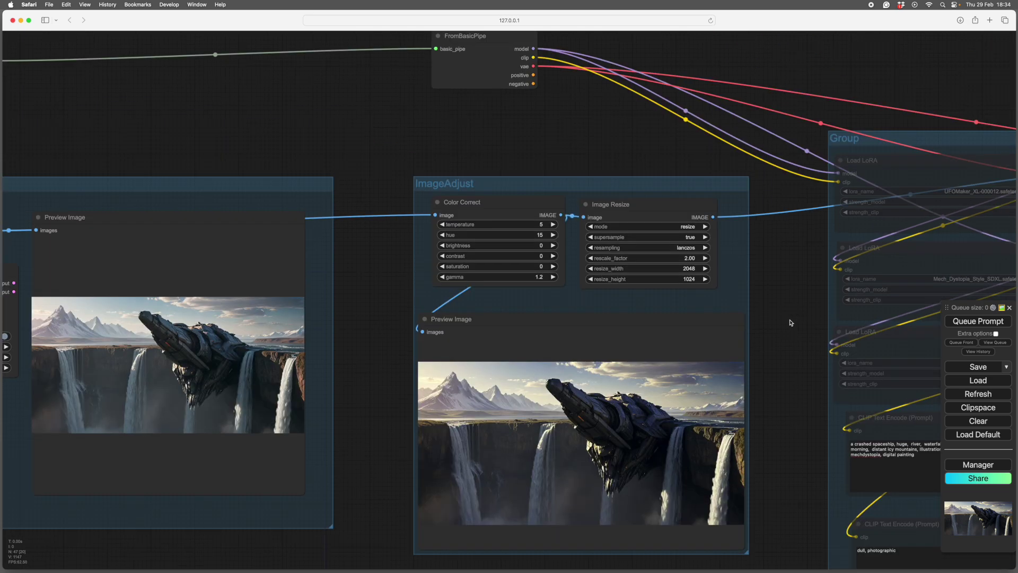
# Set the Color Correct temperature to -10 and queue the prompt for a cooler preview
pyautogui.moveTo(492, 207); pyautogui.dragTo(485, 212)
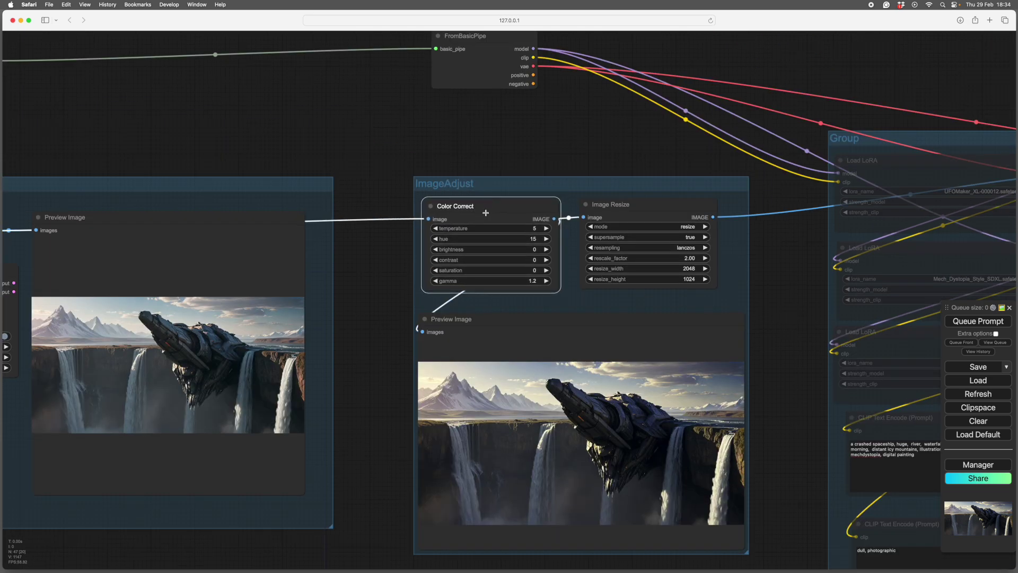
pyautogui.click(534, 229)
pyautogui.write('-100')
pyautogui.press('Return')
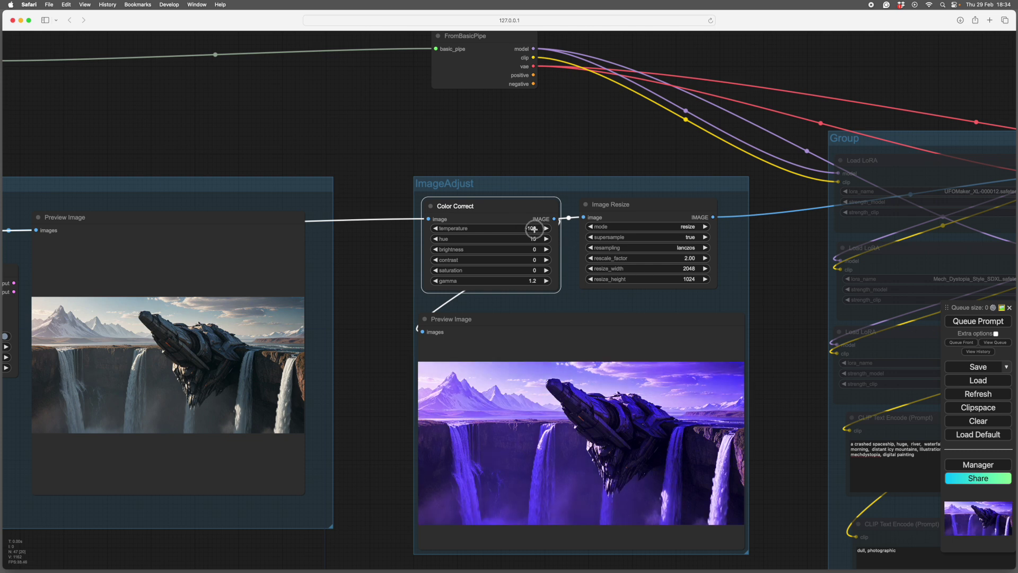
pyautogui.moveTo(535, 231); pyautogui.dragTo(548, 229)
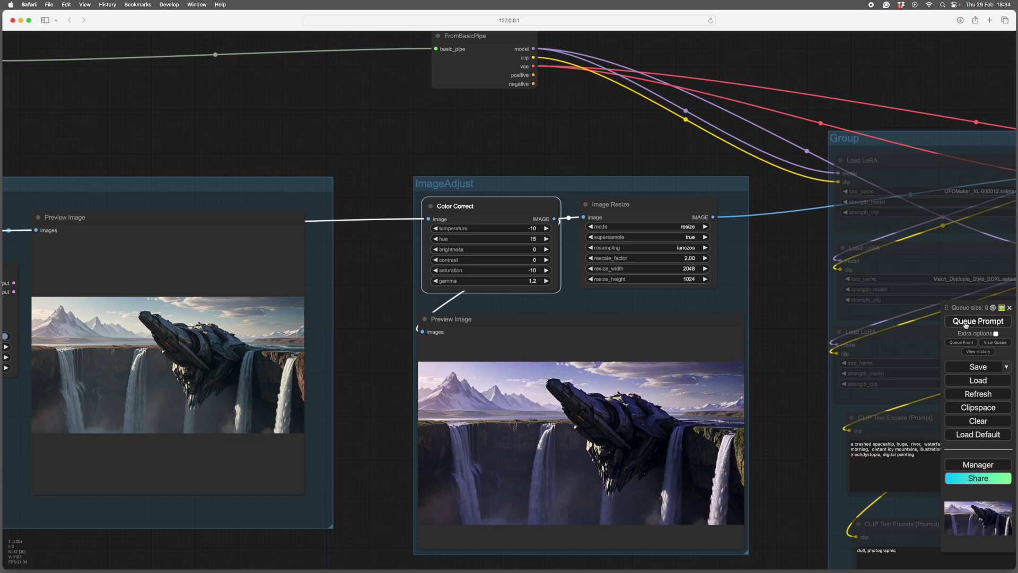
pyautogui.scroll(-3, 777, 342)
pyautogui.scroll(3, 777, 342)
pyautogui.moveTo(775, 366)
pyautogui.mouseDown()
pyautogui.moveTo(755, 286)
pyautogui.moveTo(776, 351)
pyautogui.mouseUp()
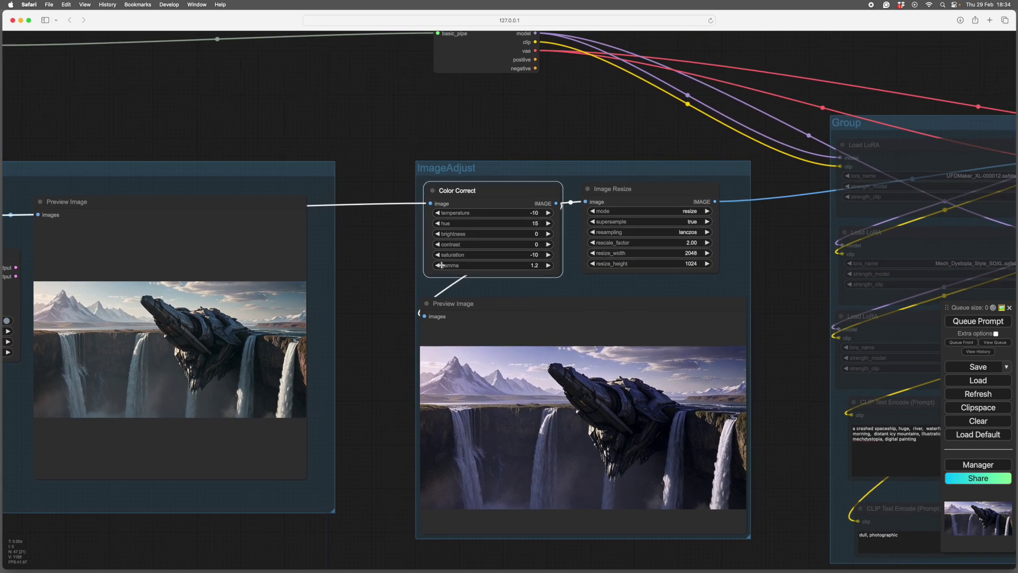
pyautogui.click(963, 322)
pyautogui.scroll(-4, 767, 424)
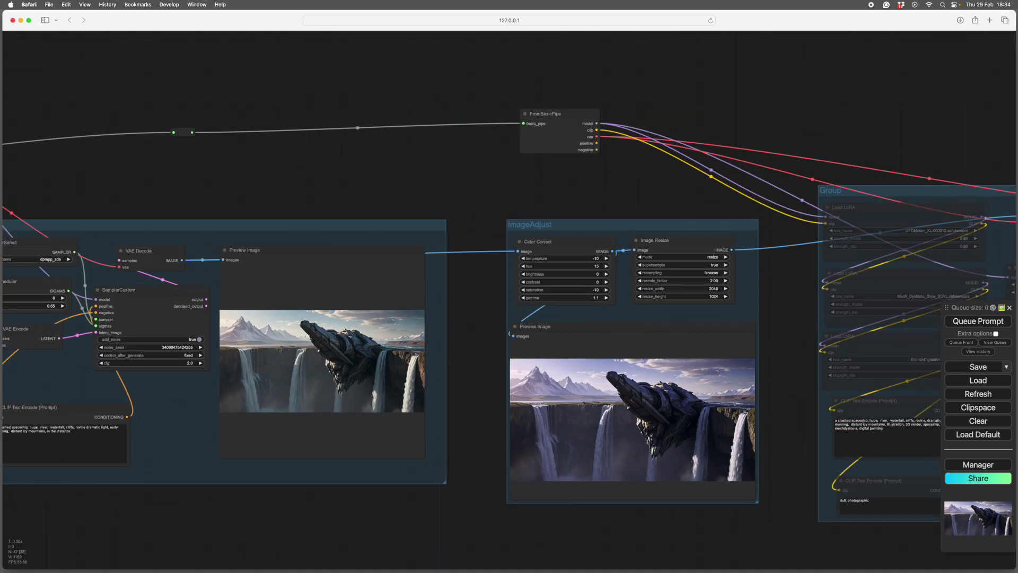
pyautogui.moveTo(798, 395); pyautogui.dragTo(472, 392)
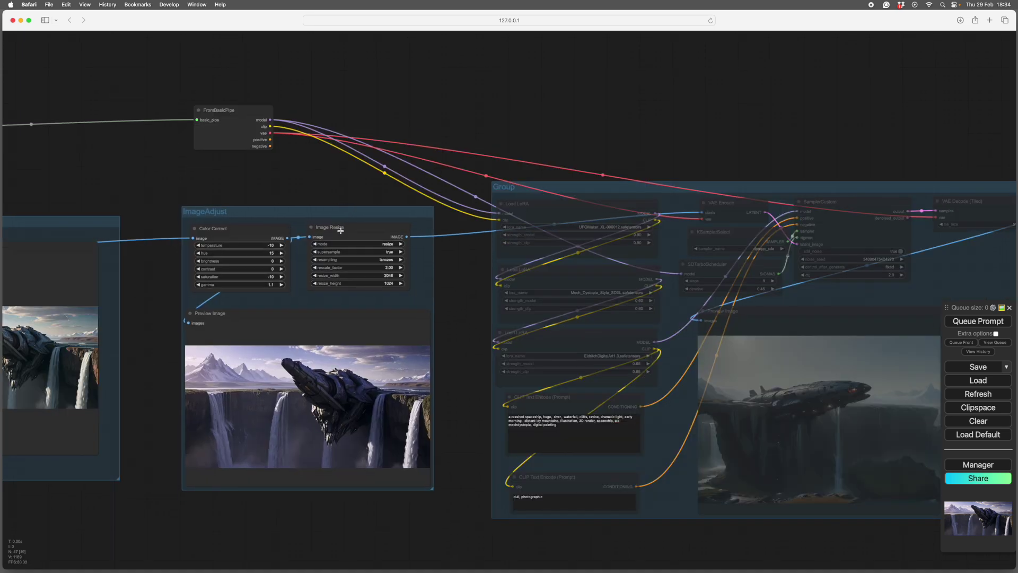
pyautogui.click(363, 230)
pyautogui.click(242, 229)
pyautogui.moveTo(284, 210); pyautogui.dragTo(273, 211)
pyautogui.moveTo(244, 115)
pyautogui.mouseDown()
pyautogui.moveTo(273, 107)
pyautogui.moveTo(277, 118)
pyautogui.mouseUp()
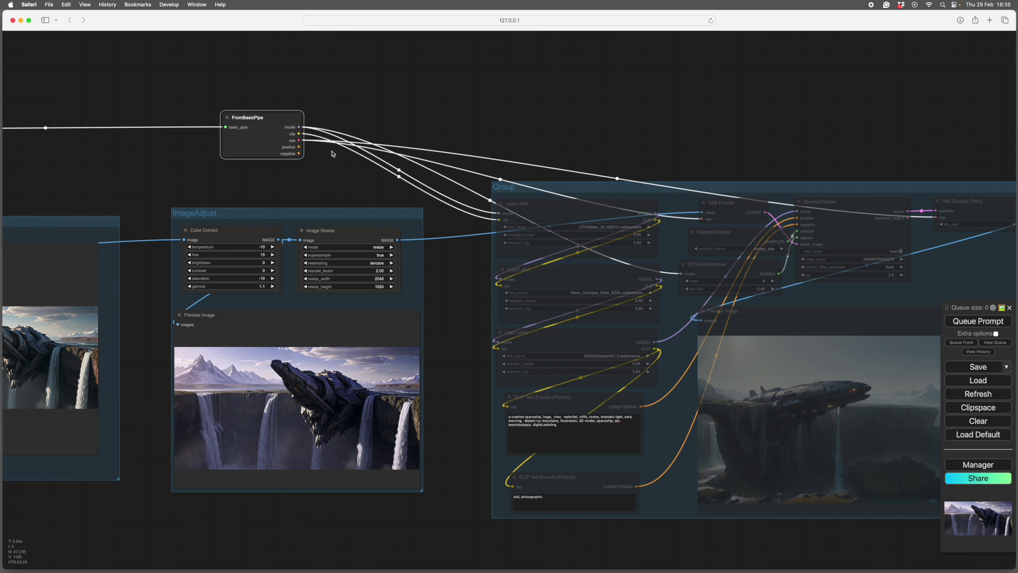
pyautogui.moveTo(338, 175); pyautogui.dragTo(213, 162)
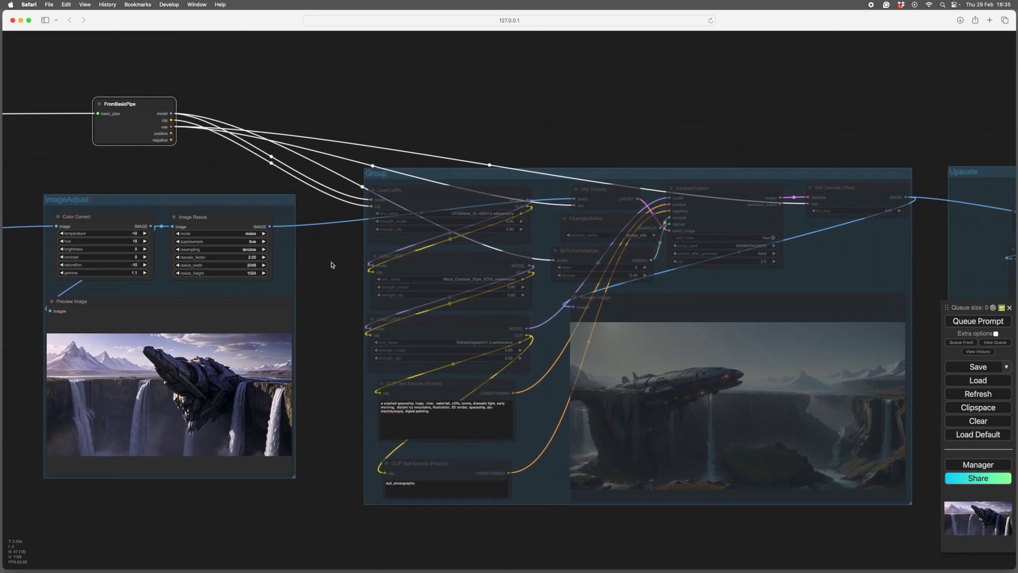
pyautogui.moveTo(333, 265); pyautogui.dragTo(260, 262)
pyautogui.moveTo(538, 123); pyautogui.dragTo(535, 157)
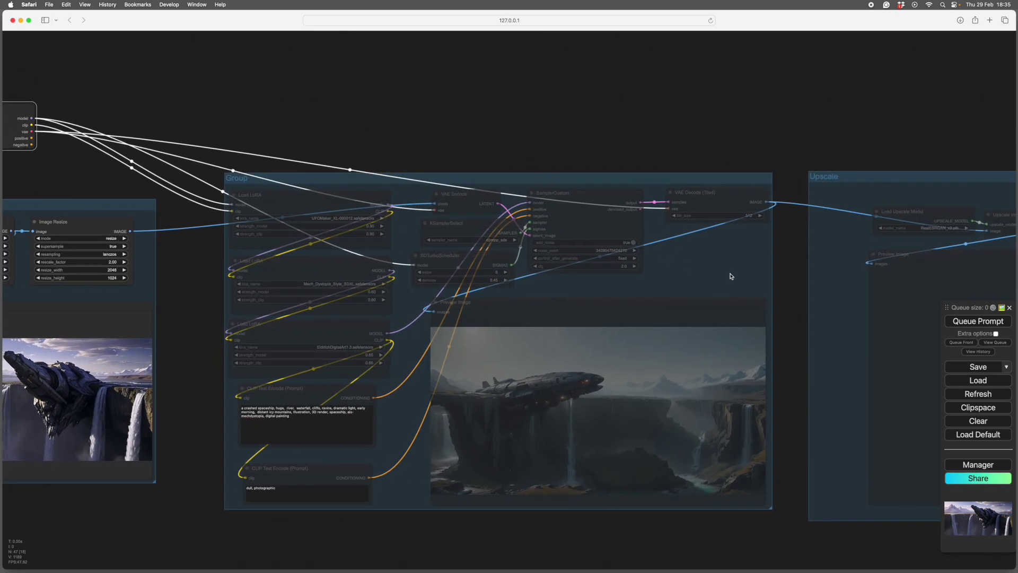
pyautogui.rightClick(688, 259)
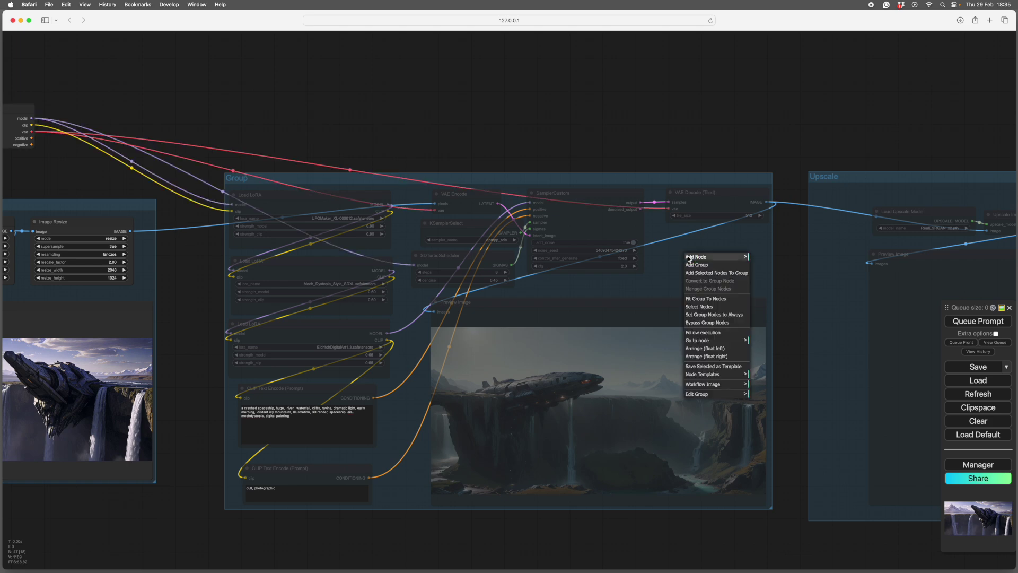
pyautogui.moveTo(529, 146); pyautogui.dragTo(538, 71)
pyautogui.moveTo(419, 504); pyautogui.dragTo(479, 529)
pyautogui.scroll(3, 469, 522)
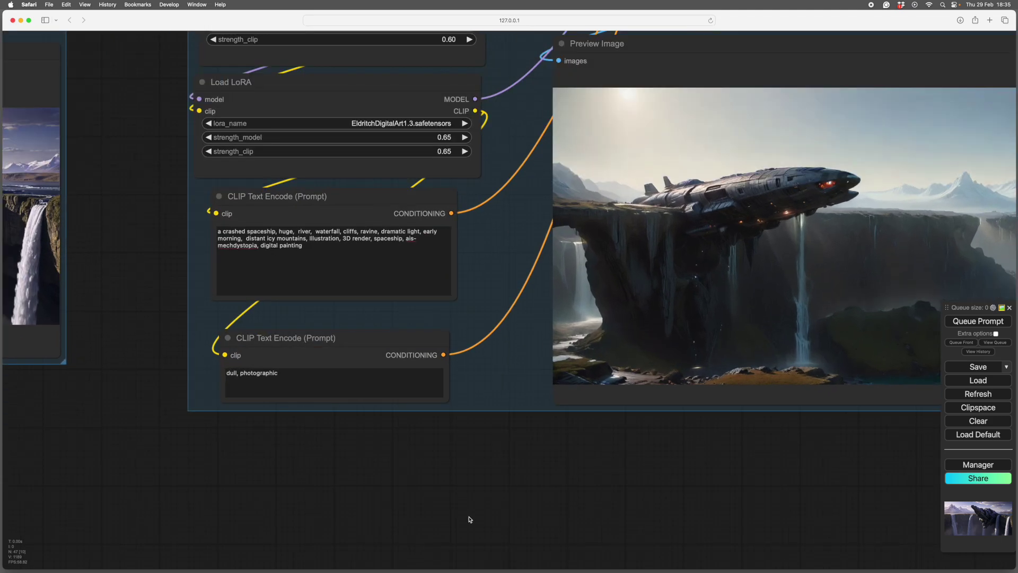
pyautogui.scroll(1, 398, 509)
pyautogui.scroll(-1, 459, 525)
pyautogui.scroll(1, 178, 393)
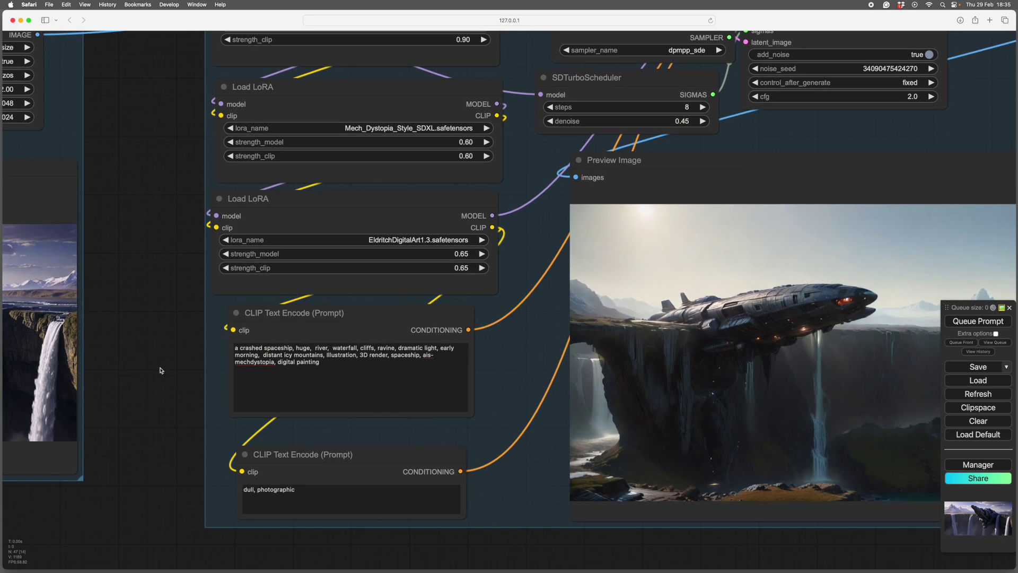
pyautogui.scroll(-2, 161, 369)
pyautogui.scroll(2, 160, 368)
pyautogui.scroll(-1, 587, 529)
pyautogui.moveTo(587, 528); pyautogui.dragTo(362, 509)
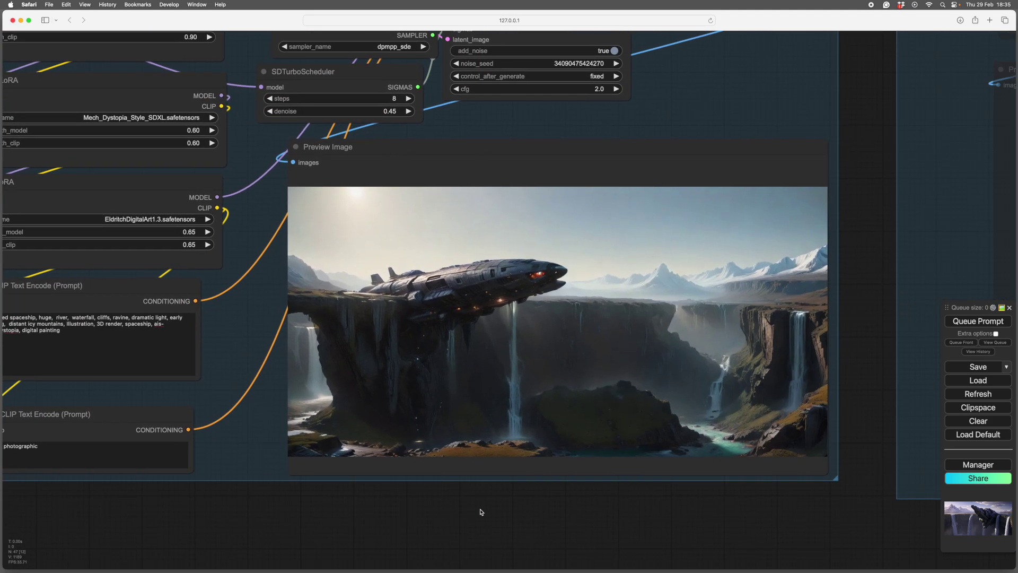
pyautogui.scroll(3, 508, 510)
pyautogui.scroll(1, 503, 526)
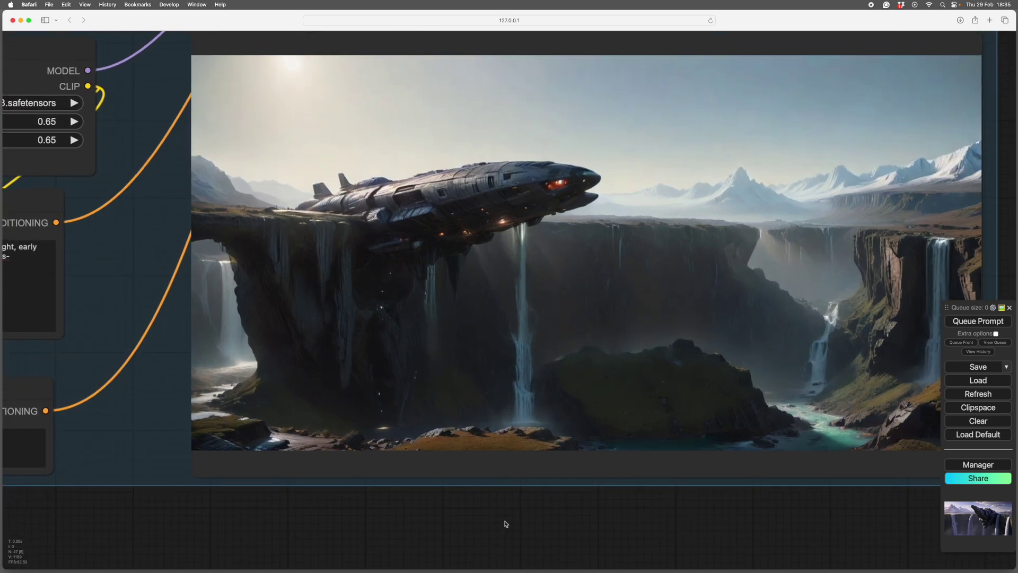
pyautogui.scroll(-3, 505, 524)
pyautogui.scroll(2, 282, 366)
pyautogui.hscroll(1, 298, 314)
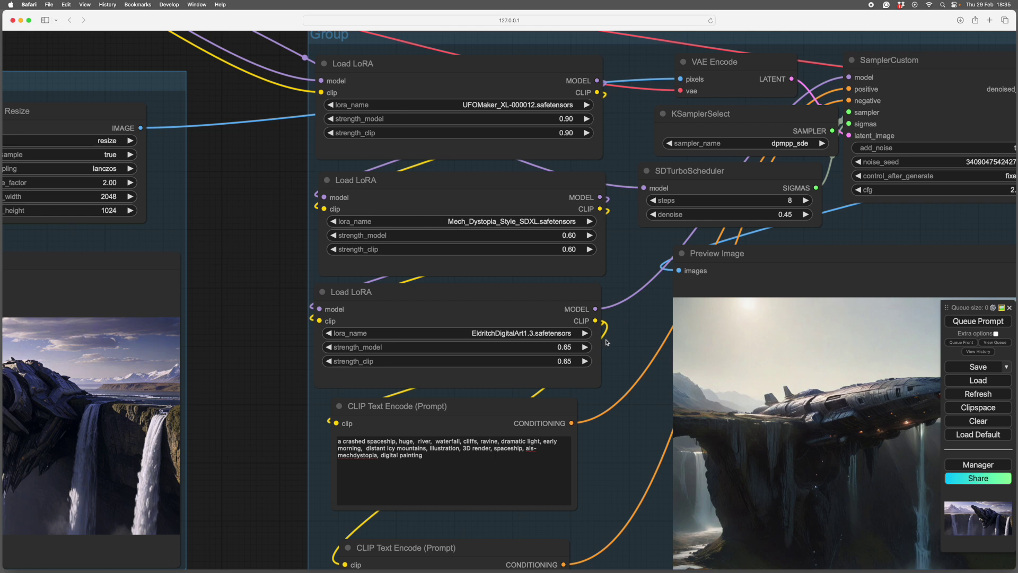
pyautogui.moveTo(495, 295); pyautogui.dragTo(517, 299)
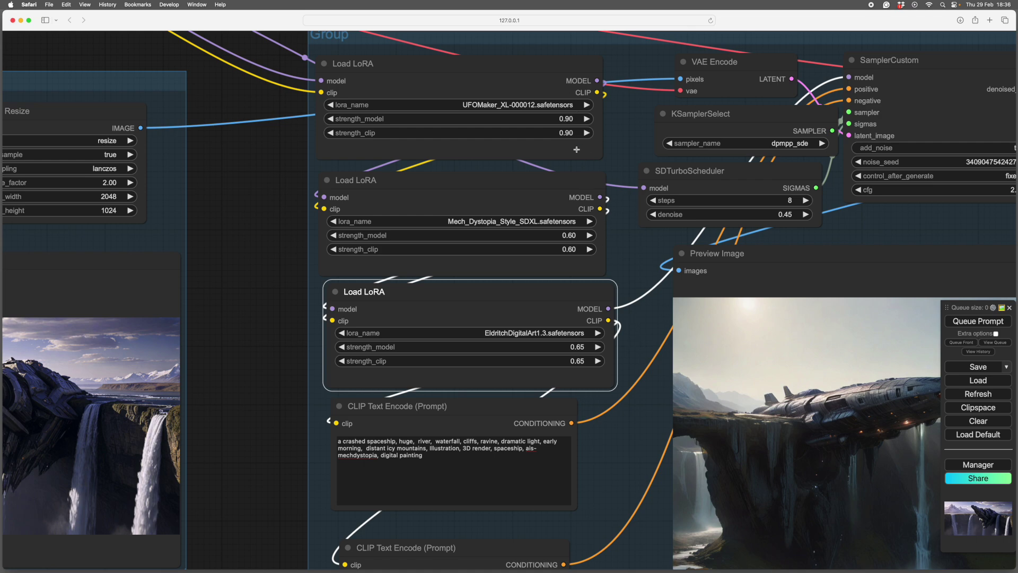
pyautogui.scroll(-2, 643, 333)
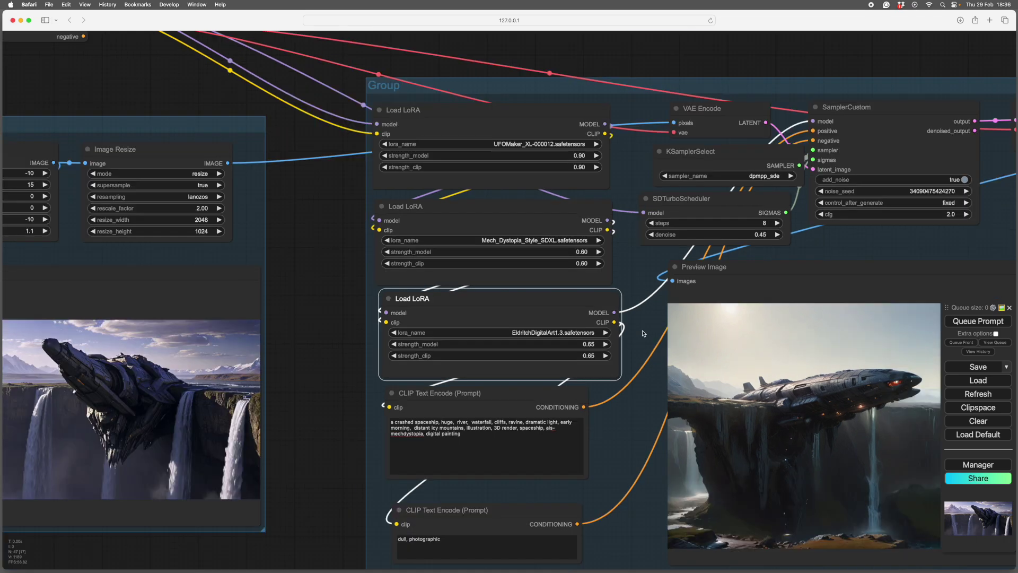
pyautogui.scroll(1, 643, 333)
pyautogui.scroll(-1, 498, 251)
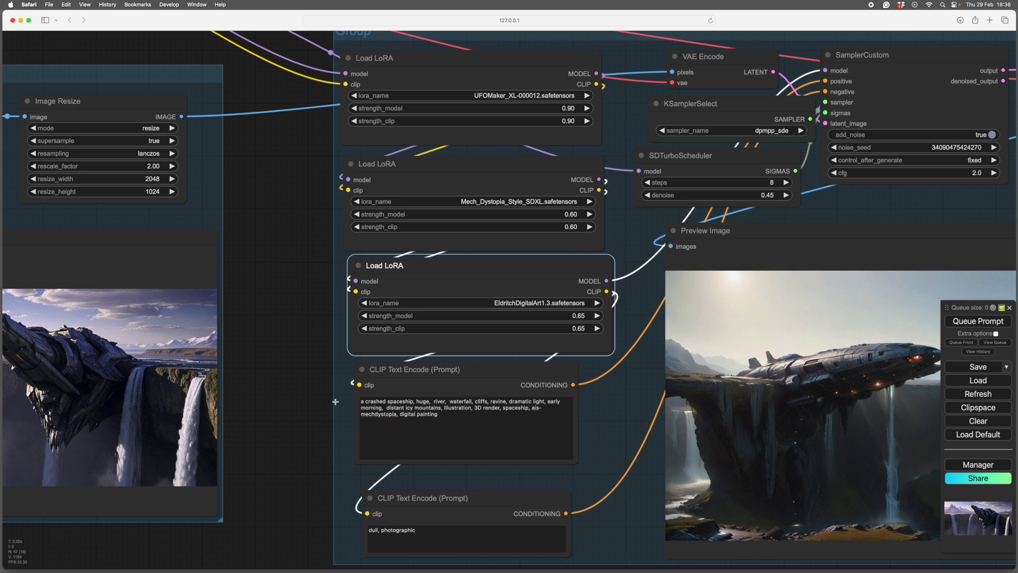
pyautogui.scroll(-1, 308, 423)
pyautogui.scroll(-2, 283, 398)
pyautogui.scroll(1, 274, 404)
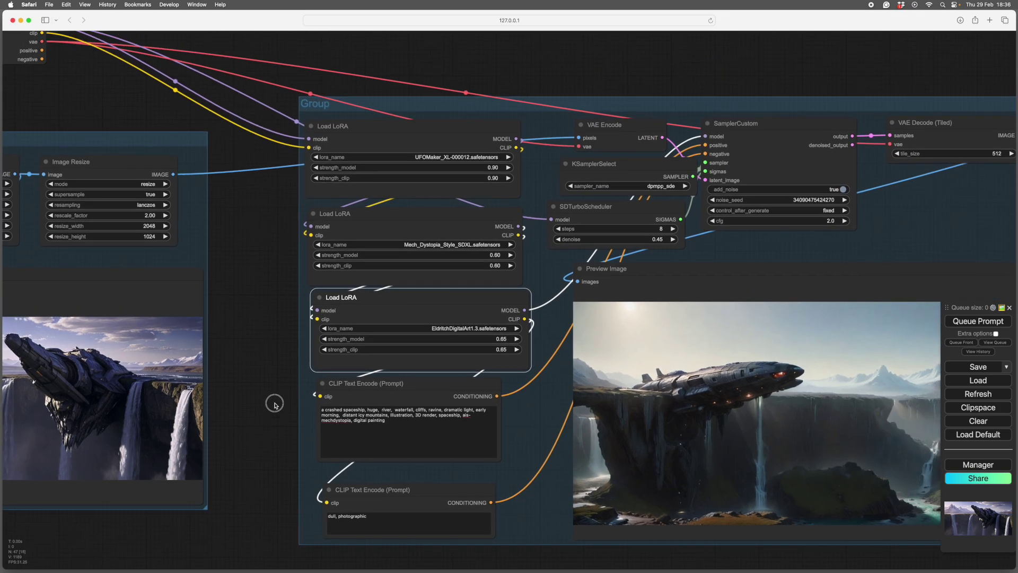
pyautogui.scroll(4, 275, 404)
pyautogui.scroll(1, 265, 438)
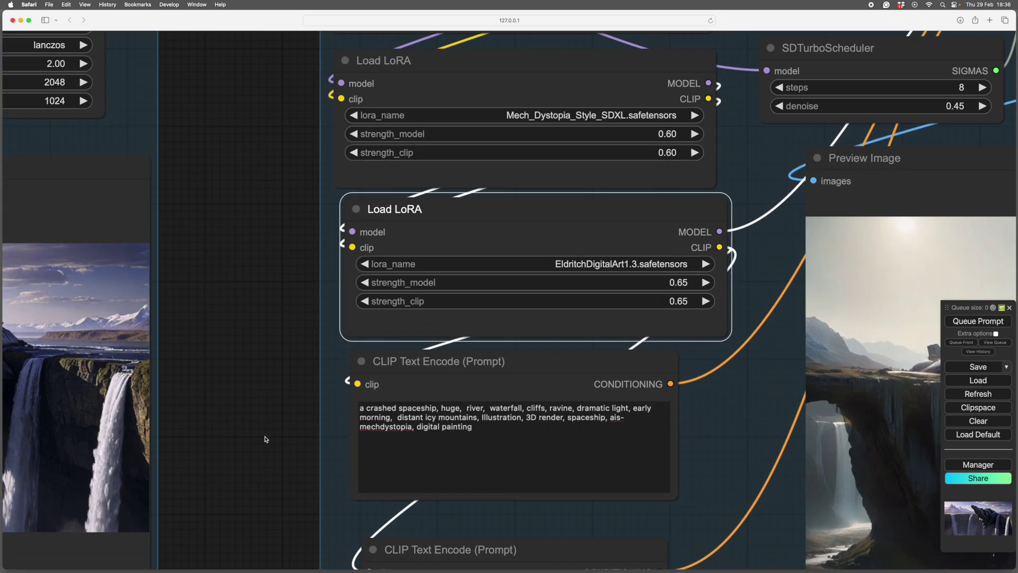
pyautogui.scroll(-3, 268, 444)
pyautogui.scroll(-1, 236, 401)
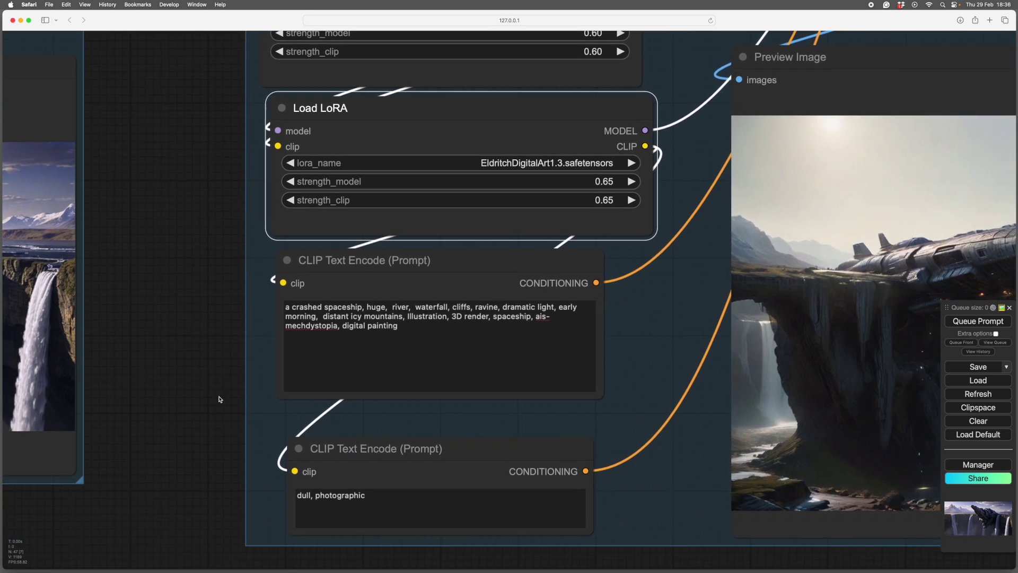
# Move the negative prompt node up, just beneath the spaceship prompt node
pyautogui.click(458, 261)
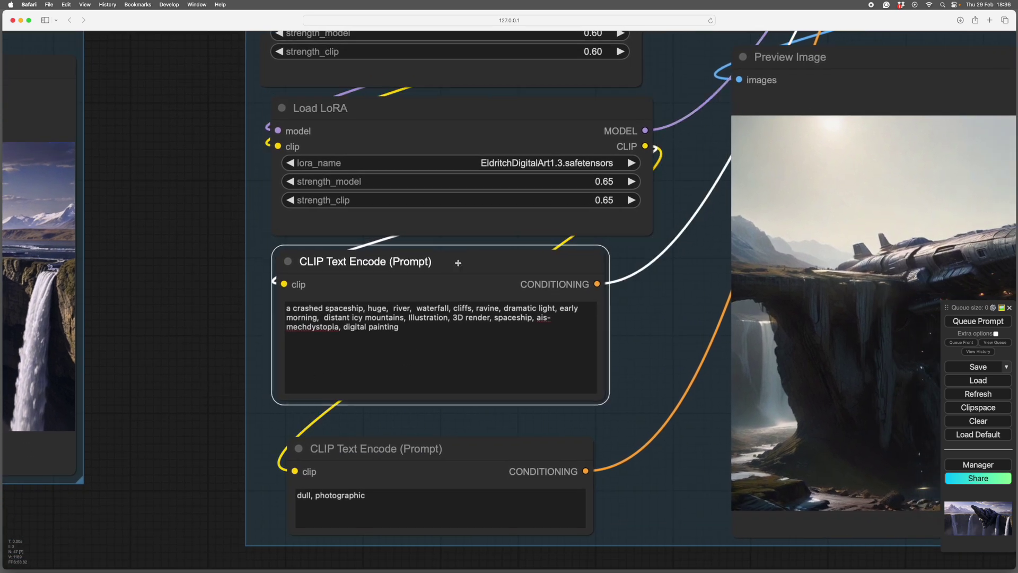
pyautogui.moveTo(483, 448); pyautogui.dragTo(482, 433)
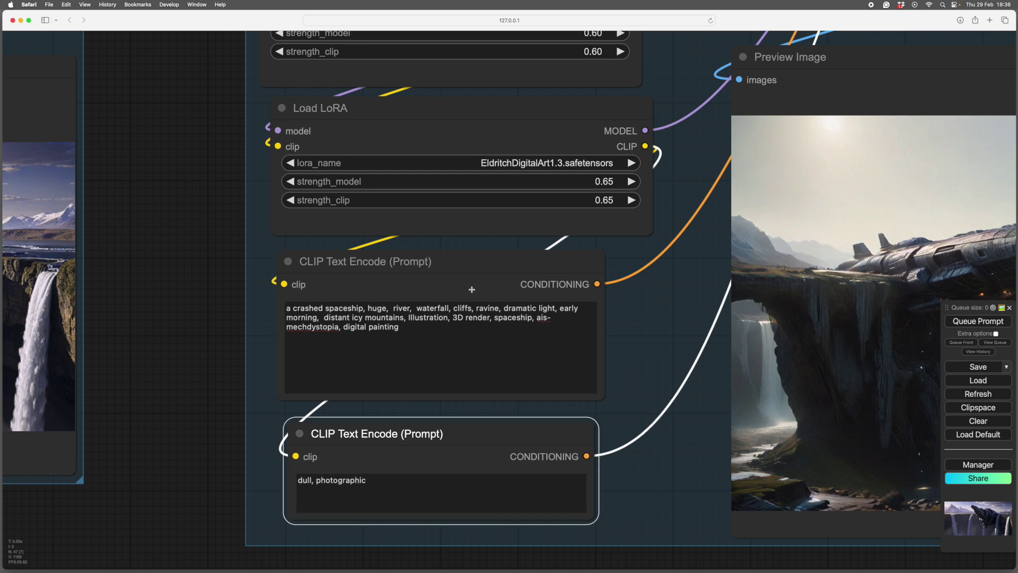
pyautogui.click(473, 268)
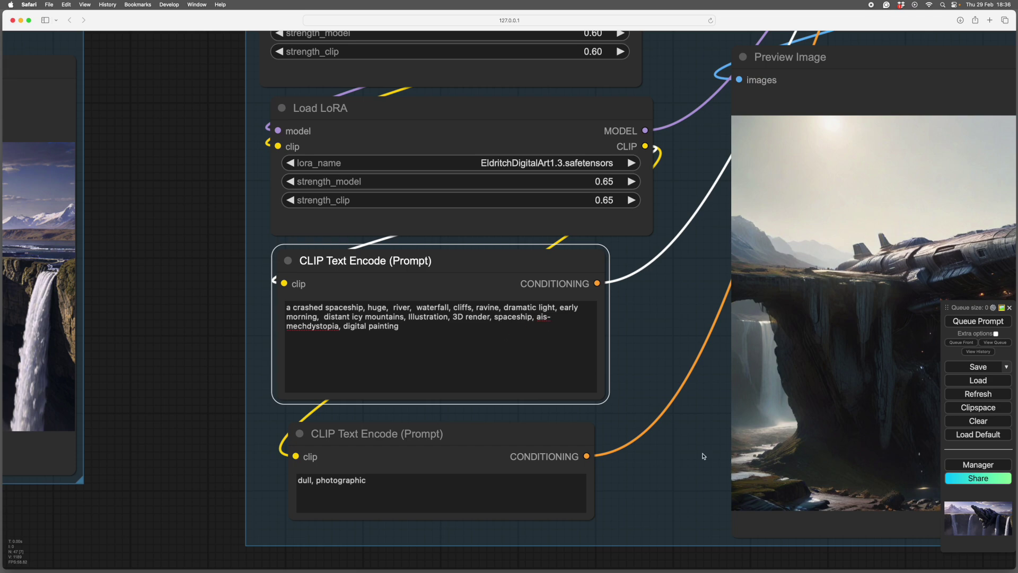
pyautogui.scroll(-5, 703, 459)
pyautogui.scroll(-3, 800, 266)
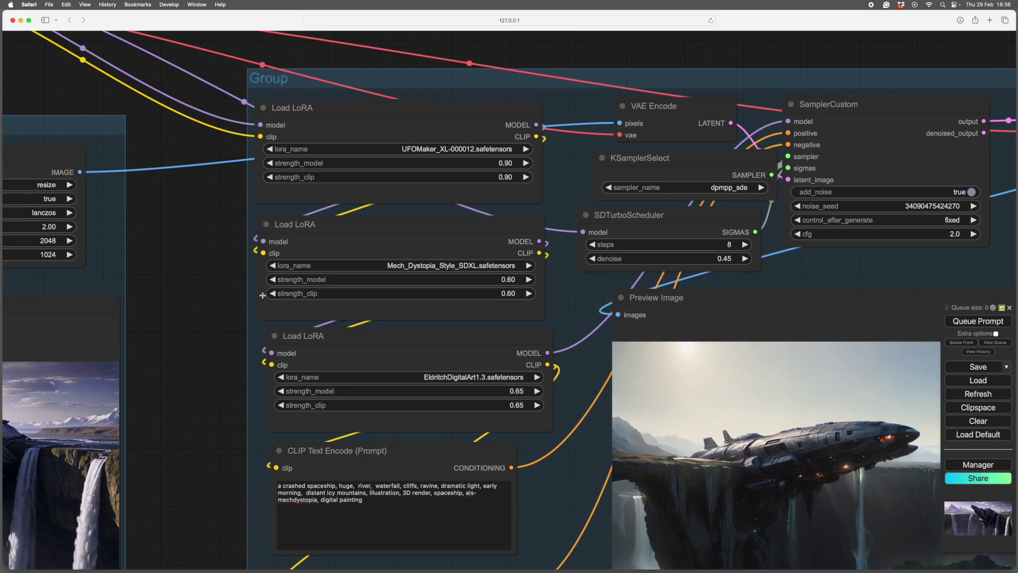
pyautogui.hscroll(-5, 205, 281)
pyautogui.scroll(2, 195, 272)
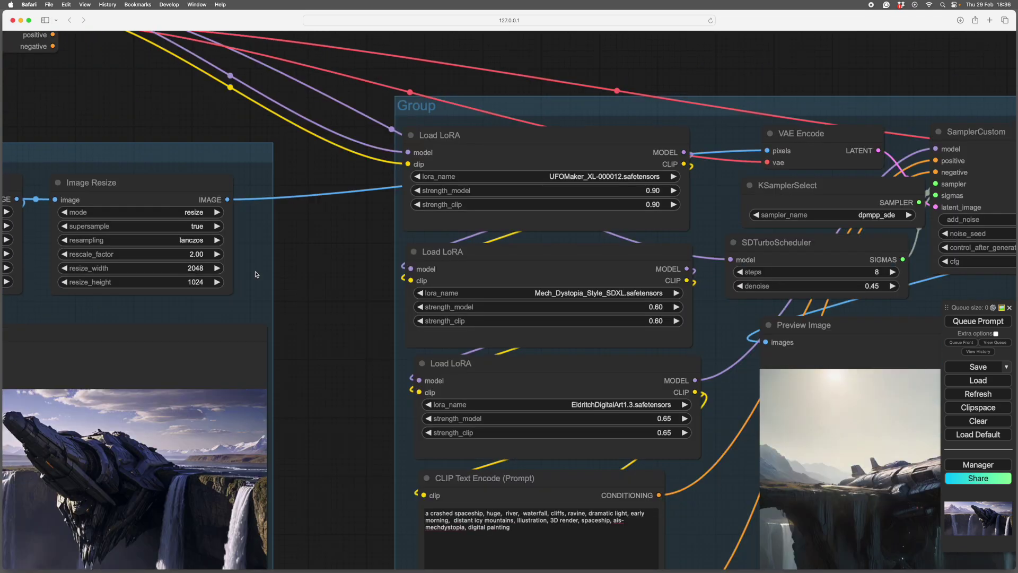
pyautogui.scroll(-2, 336, 317)
pyautogui.hscroll(5, 273, 278)
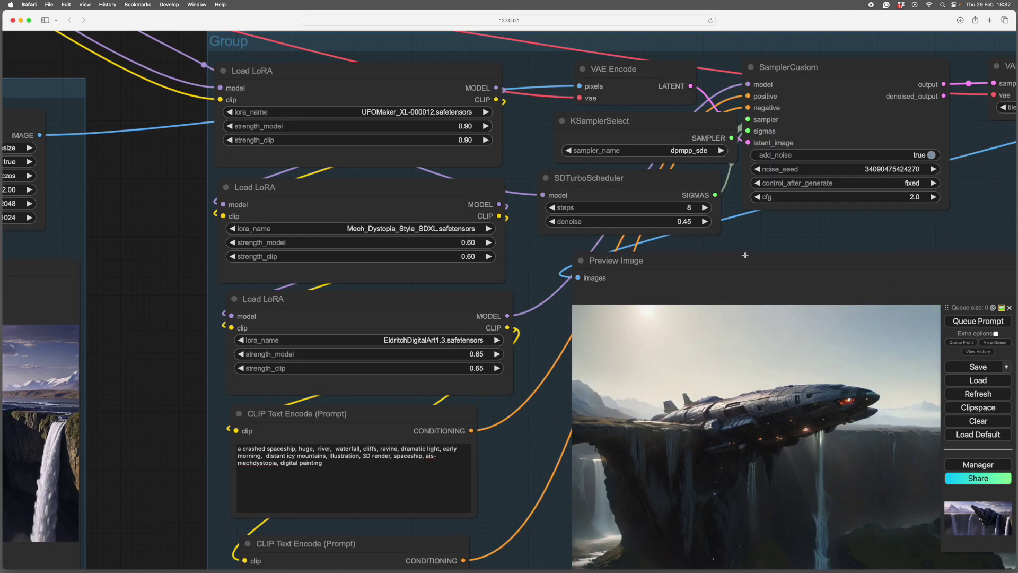
pyautogui.scroll(2, 708, 265)
pyautogui.hscroll(5, 705, 264)
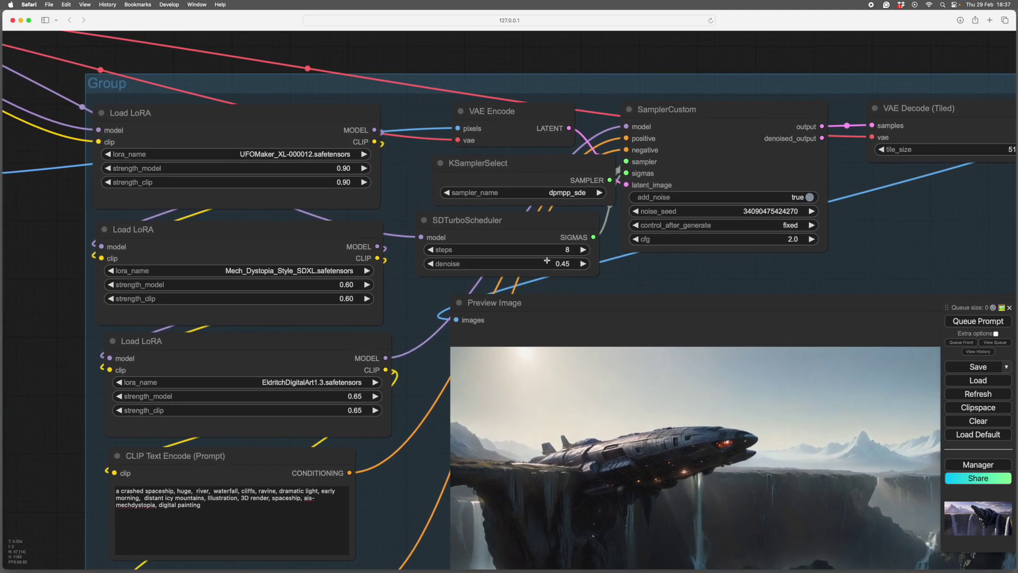
pyautogui.scroll(-3, 687, 291)
pyautogui.scroll(-3, 636, 274)
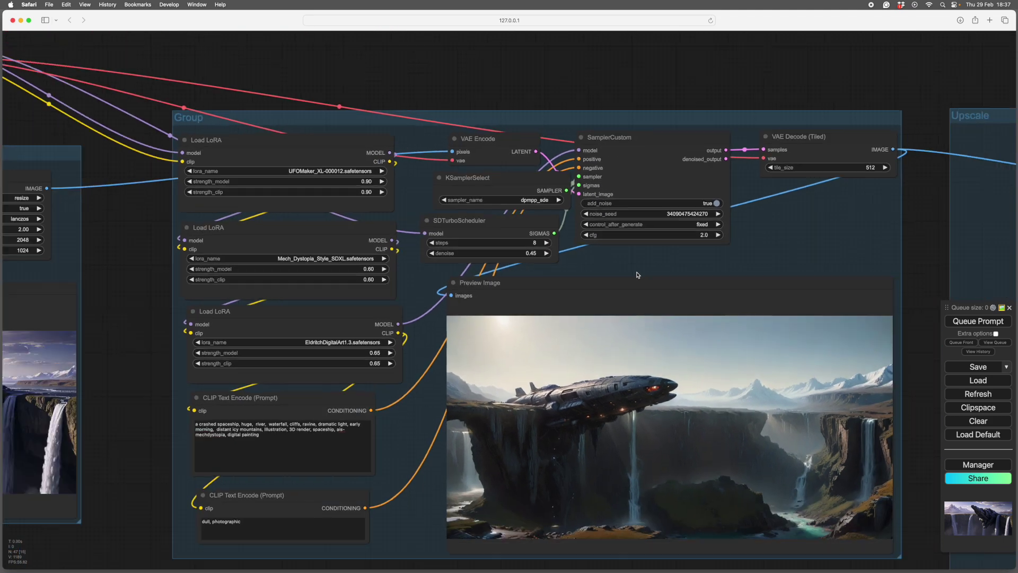
pyautogui.hscroll(2, 708, 267)
pyautogui.scroll(1, 709, 267)
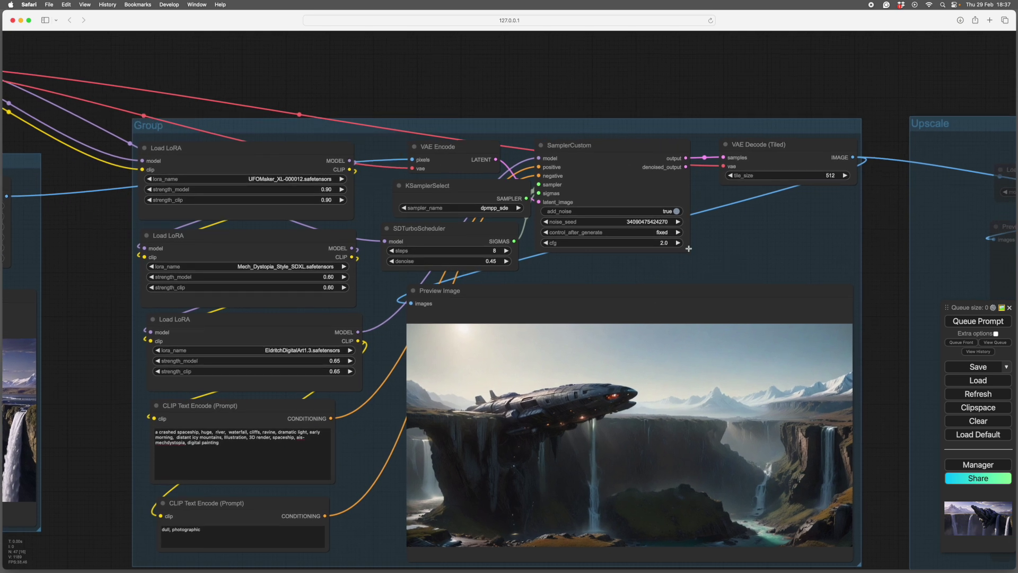
pyautogui.scroll(2, 744, 262)
pyautogui.hscroll(2, 744, 262)
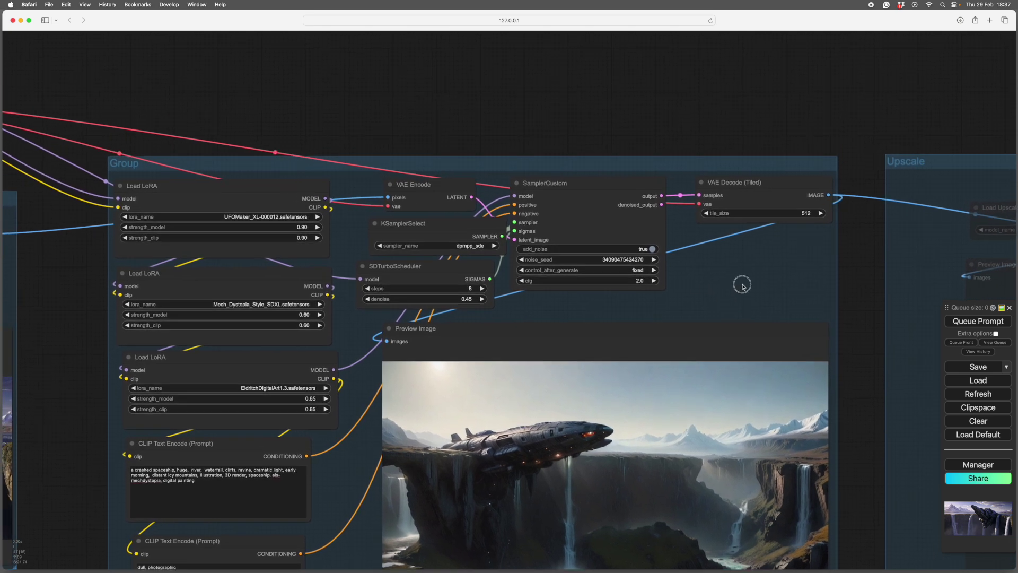
pyautogui.moveTo(739, 281); pyautogui.dragTo(637, 209)
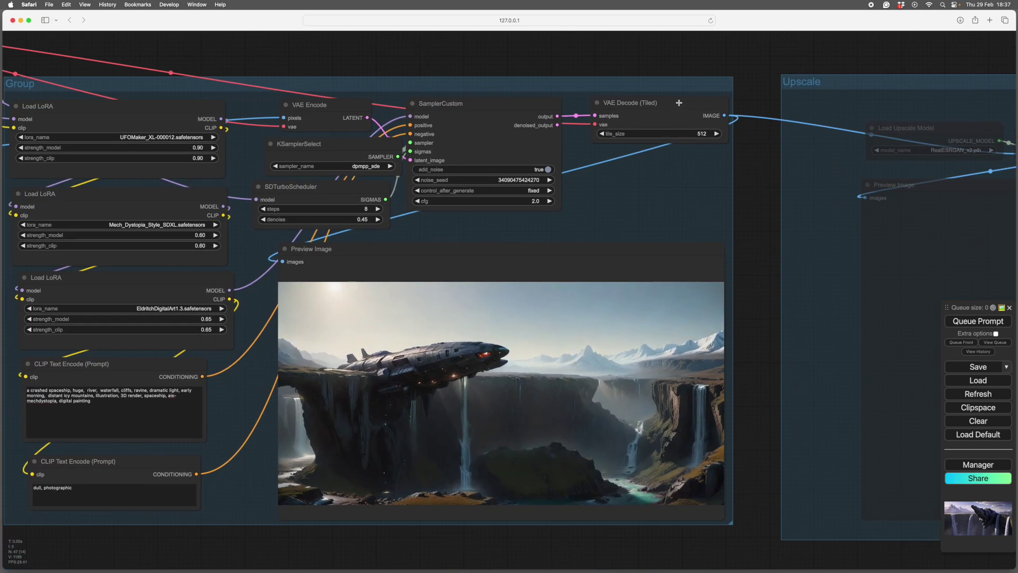
pyautogui.moveTo(677, 102); pyautogui.dragTo(668, 107)
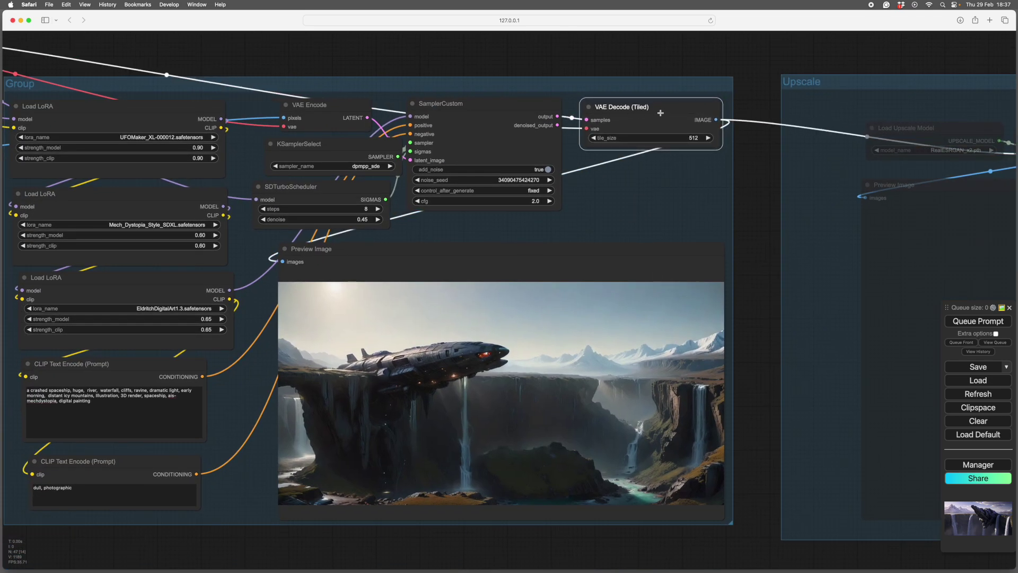
pyautogui.scroll(-3, 729, 186)
pyautogui.moveTo(681, 191)
pyautogui.mouseDown()
pyautogui.moveTo(615, 228)
pyautogui.moveTo(722, 182)
pyautogui.moveTo(772, 228)
pyautogui.moveTo(782, 291)
pyautogui.moveTo(816, 249)
pyautogui.moveTo(823, 263)
pyautogui.mouseUp()
pyautogui.scroll(3, 773, 228)
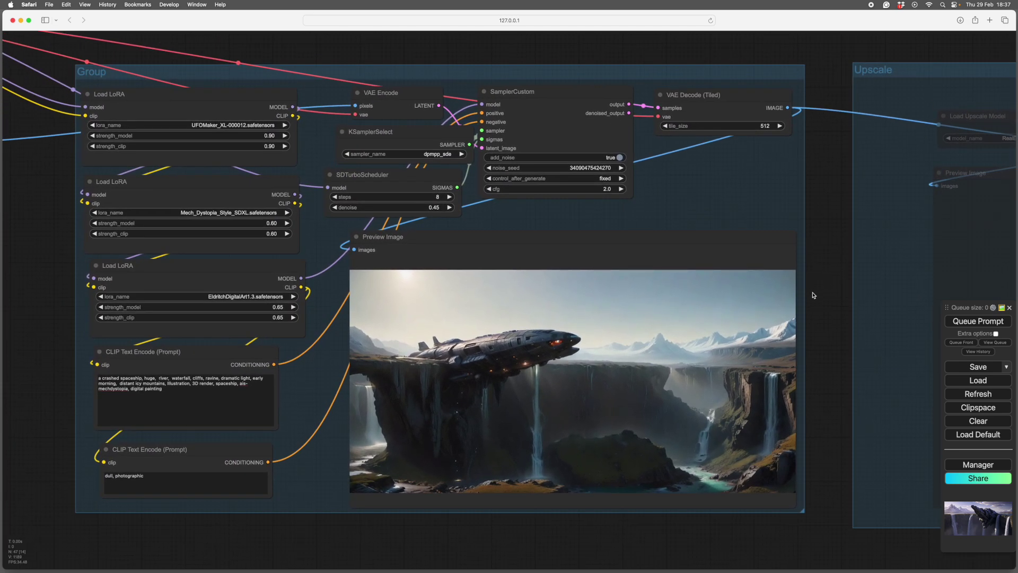
pyautogui.scroll(-2, 812, 296)
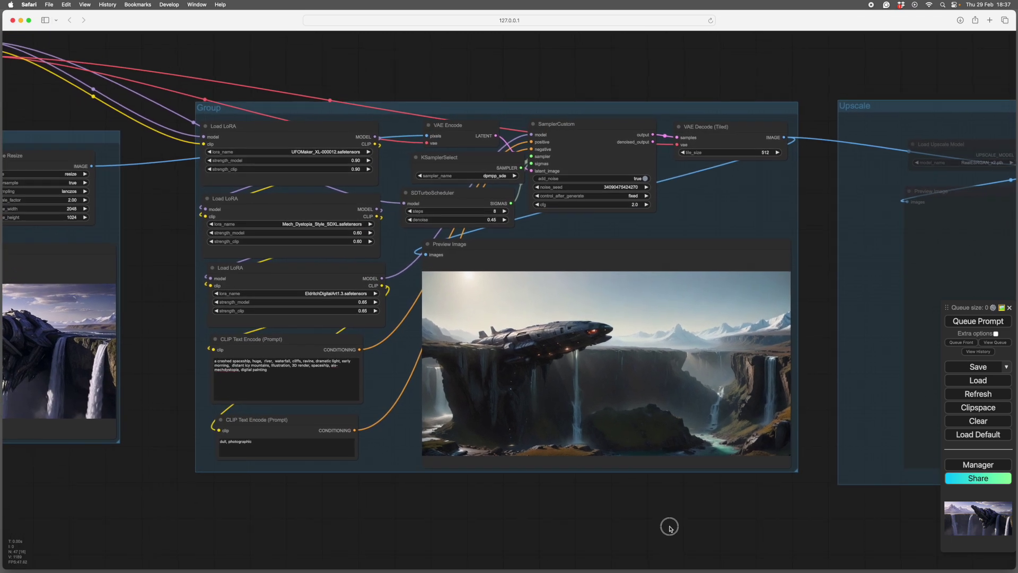
# Queue the LoRA refinement run, then pan across the refined spaceship preview to inspect its detail
pyautogui.moveTo(669, 526); pyautogui.dragTo(670, 527)
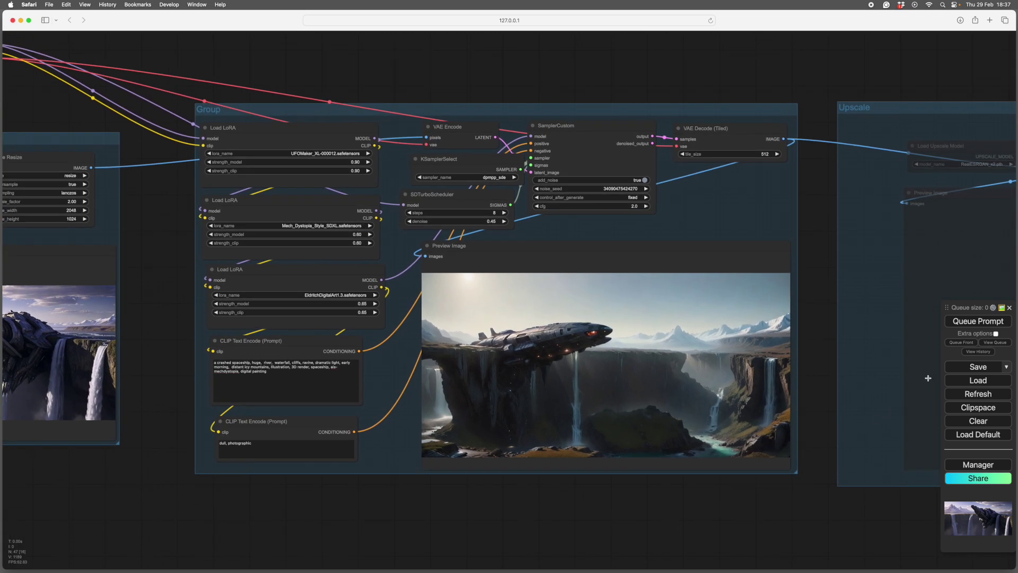
pyautogui.click(976, 322)
pyautogui.scroll(10, 822, 403)
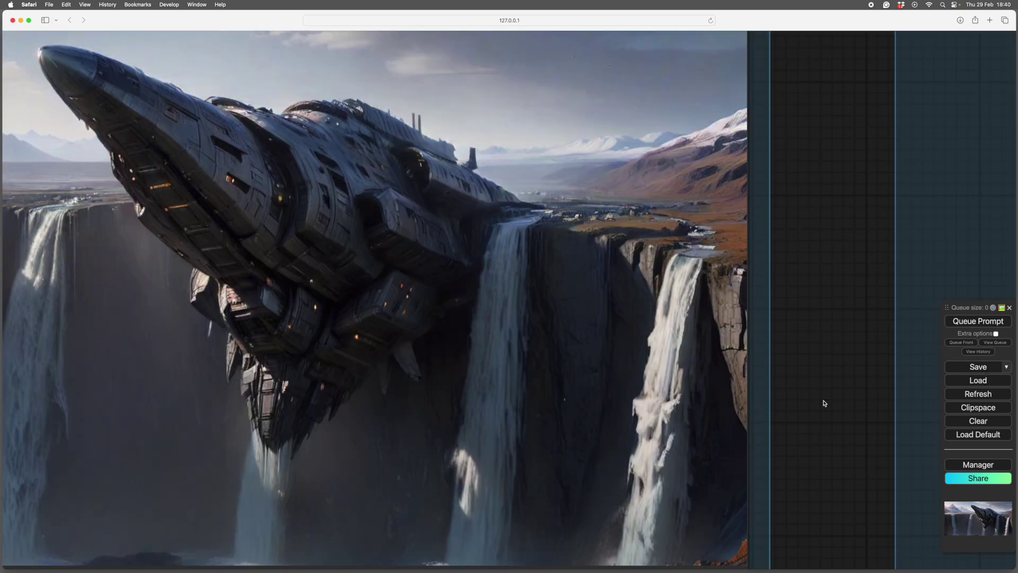
pyautogui.scroll(-8, 833, 378)
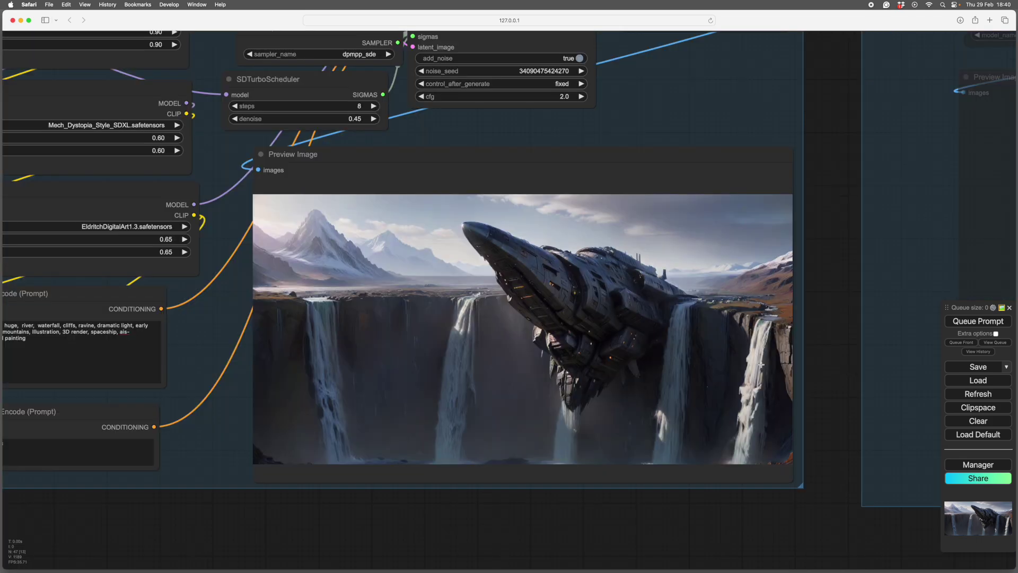
pyautogui.scroll(-3, 820, 417)
pyautogui.moveTo(738, 514); pyautogui.dragTo(776, 509)
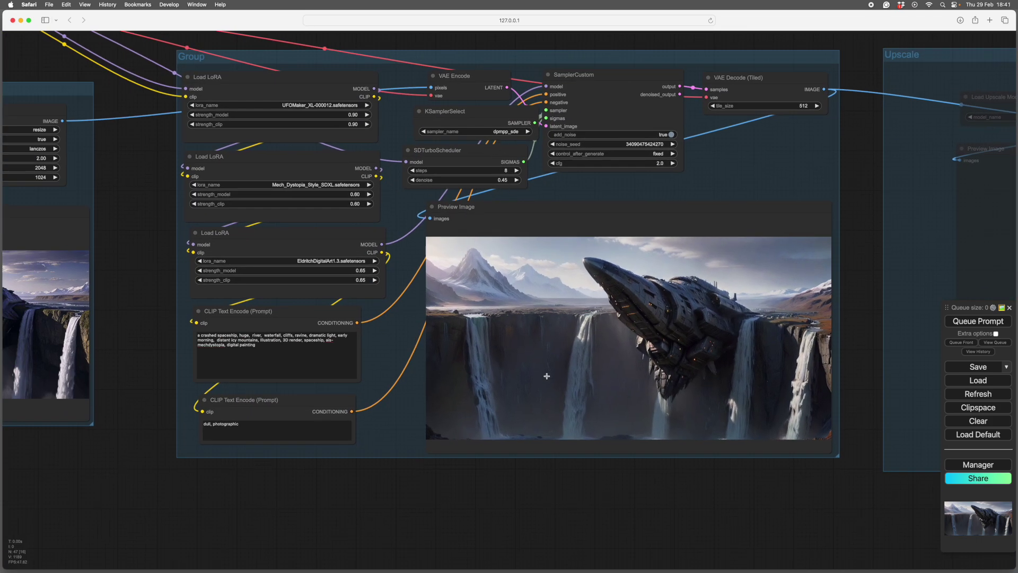
pyautogui.scroll(-3, 605, 483)
pyautogui.scroll(-2, 632, 498)
pyautogui.scroll(3, 613, 485)
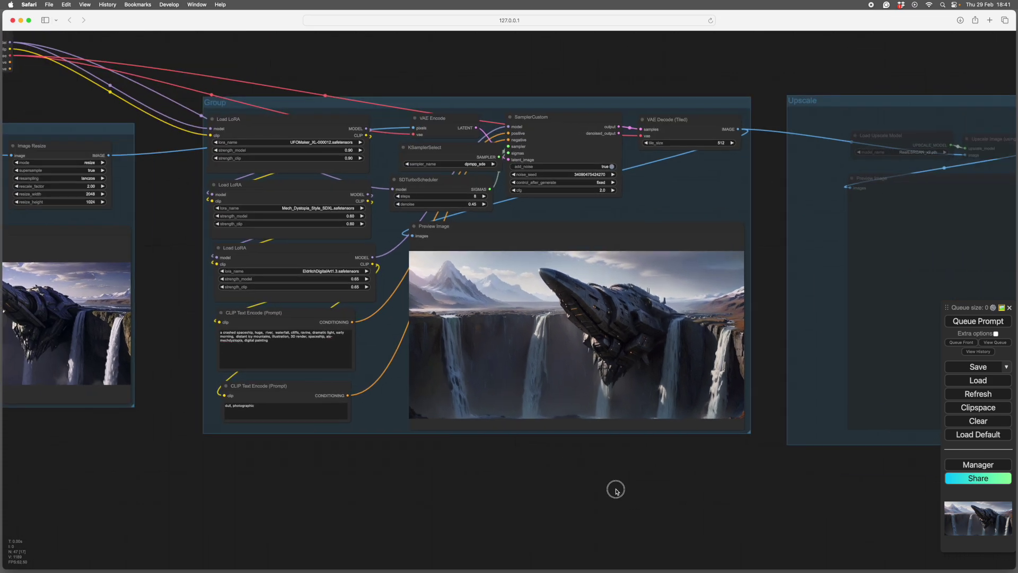
pyautogui.scroll(5, 670, 485)
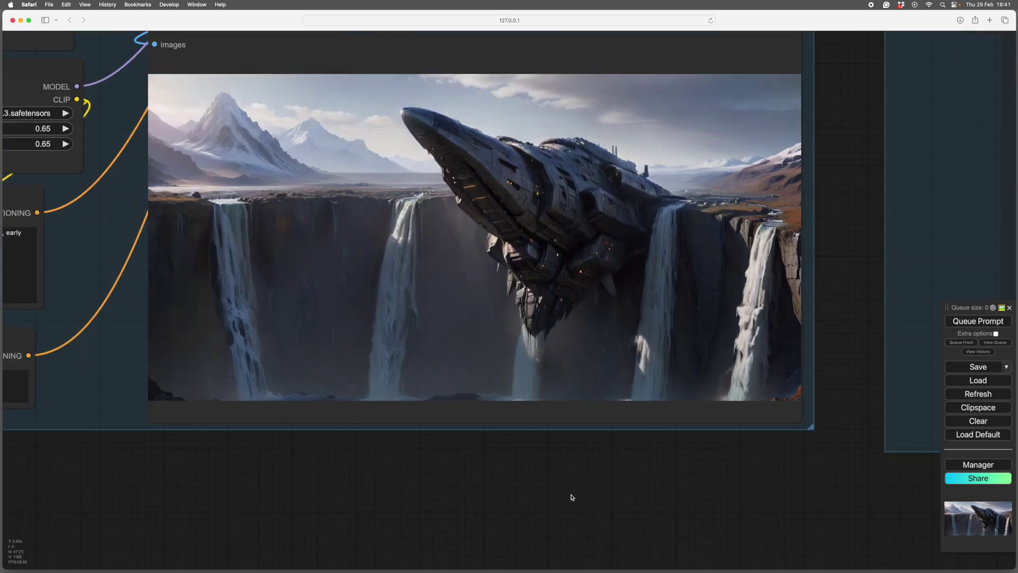
pyautogui.moveTo(610, 500); pyautogui.dragTo(585, 525)
pyautogui.scroll(2, 626, 537)
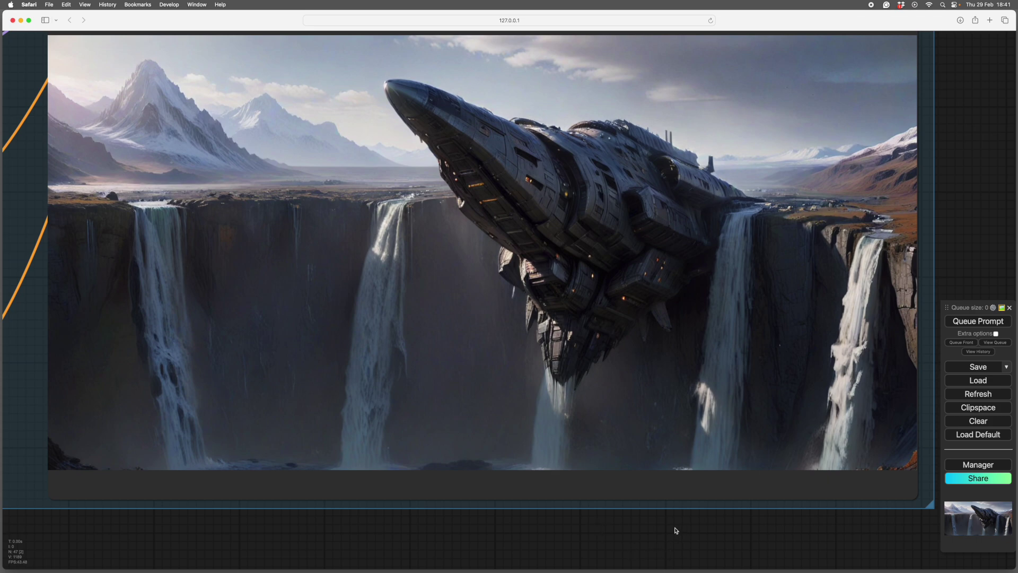
pyautogui.scroll(-2, 657, 518)
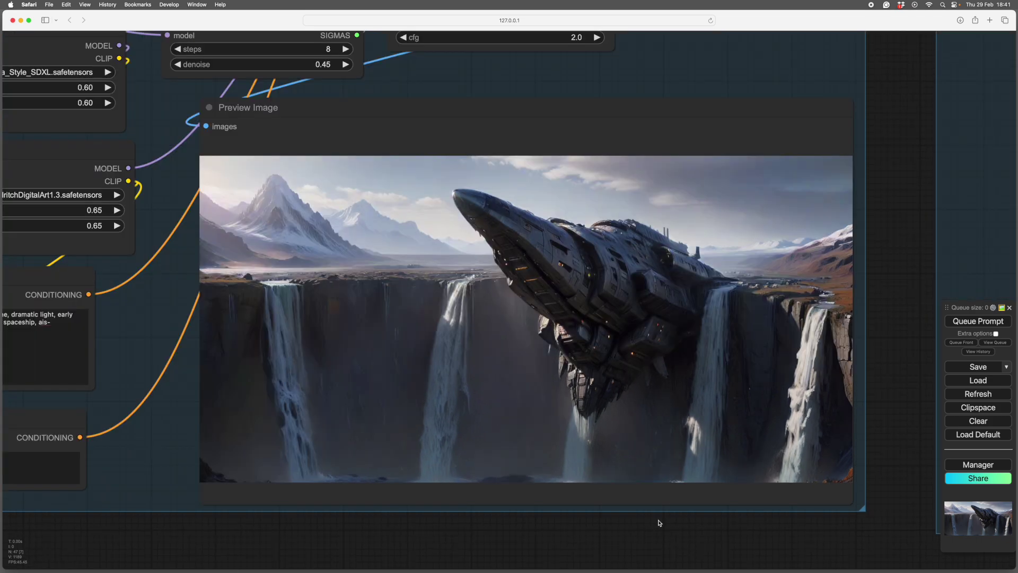
pyautogui.scroll(-1, 668, 509)
pyautogui.scroll(-2, 710, 494)
pyautogui.moveTo(710, 494); pyautogui.dragTo(413, 480)
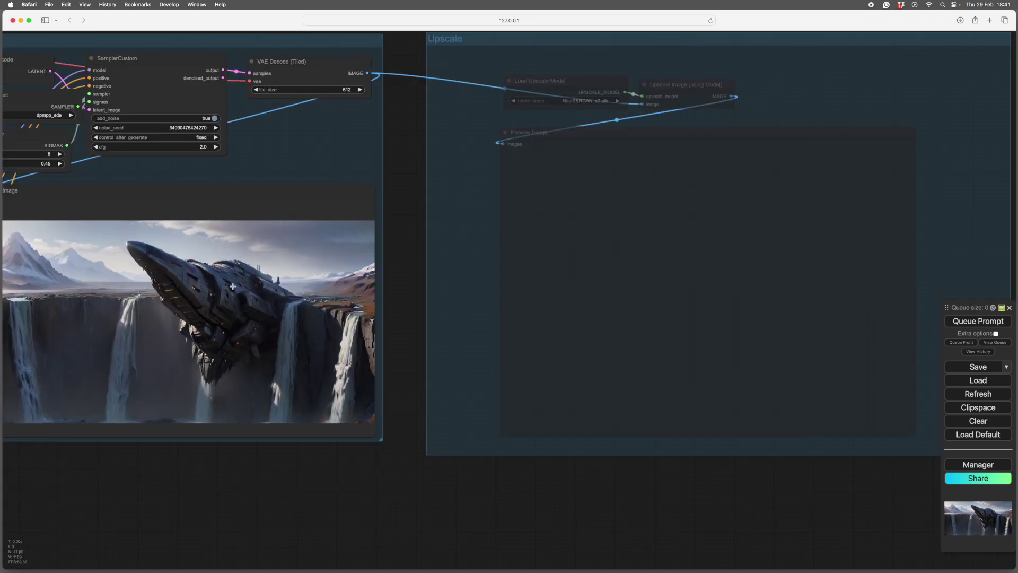
pyautogui.scroll(1, 358, 527)
pyautogui.scroll(2, 419, 387)
pyautogui.scroll(2, 438, 390)
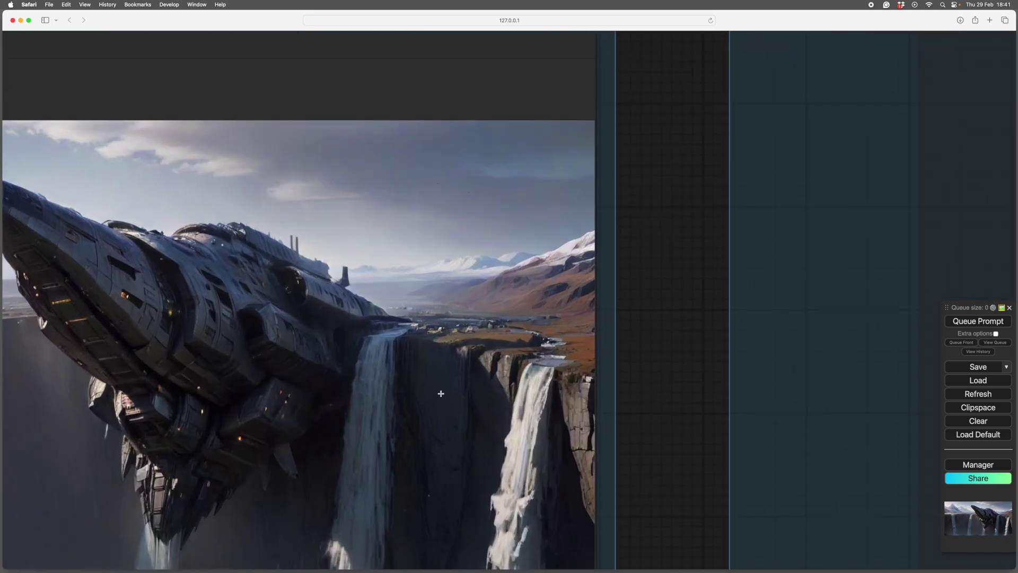
pyautogui.scroll(1, 416, 380)
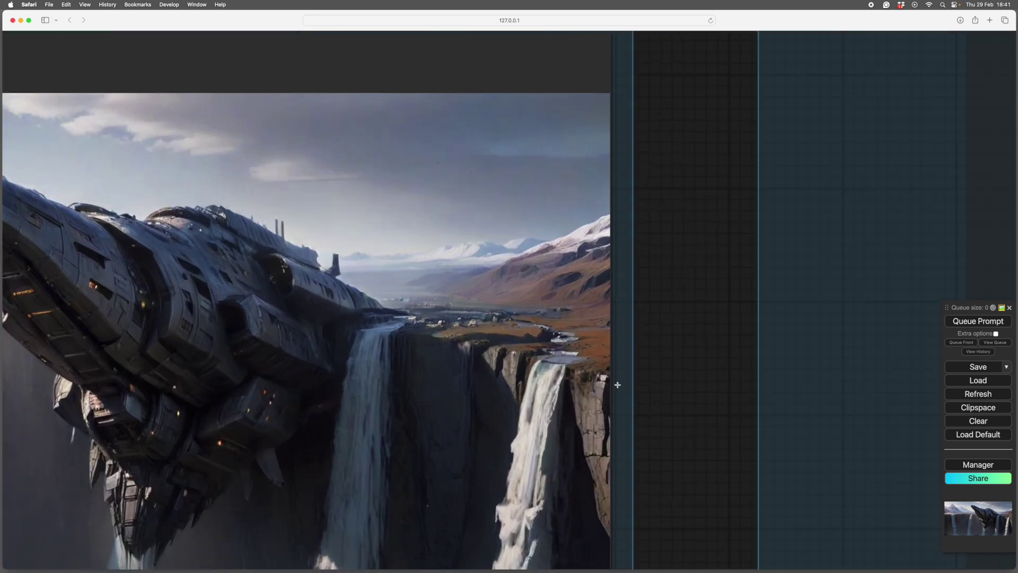
pyautogui.moveTo(669, 376); pyautogui.dragTo(823, 347)
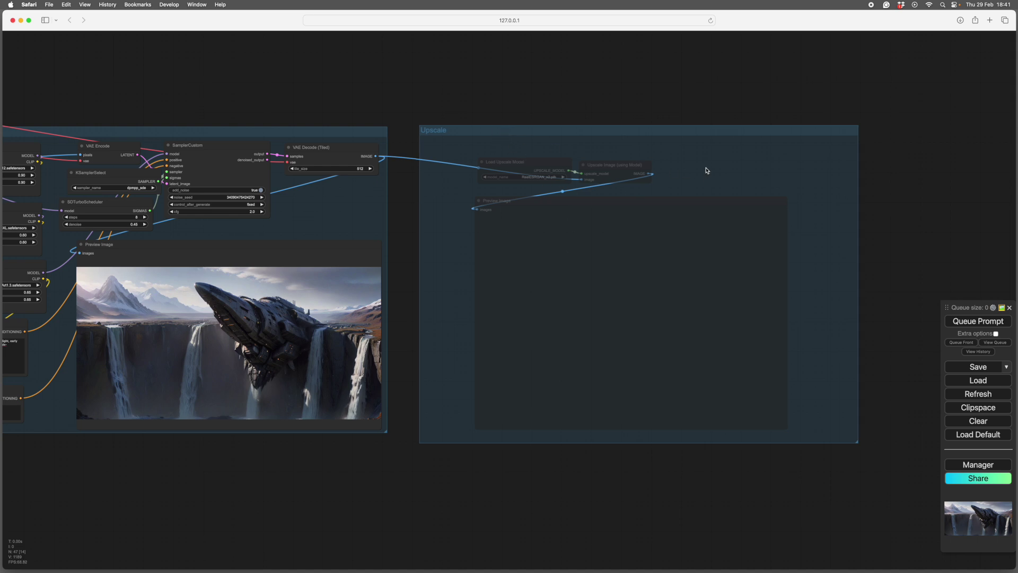
# Set the Upscale group's nodes to Always and queue the upscale run
pyautogui.rightClick(706, 166)
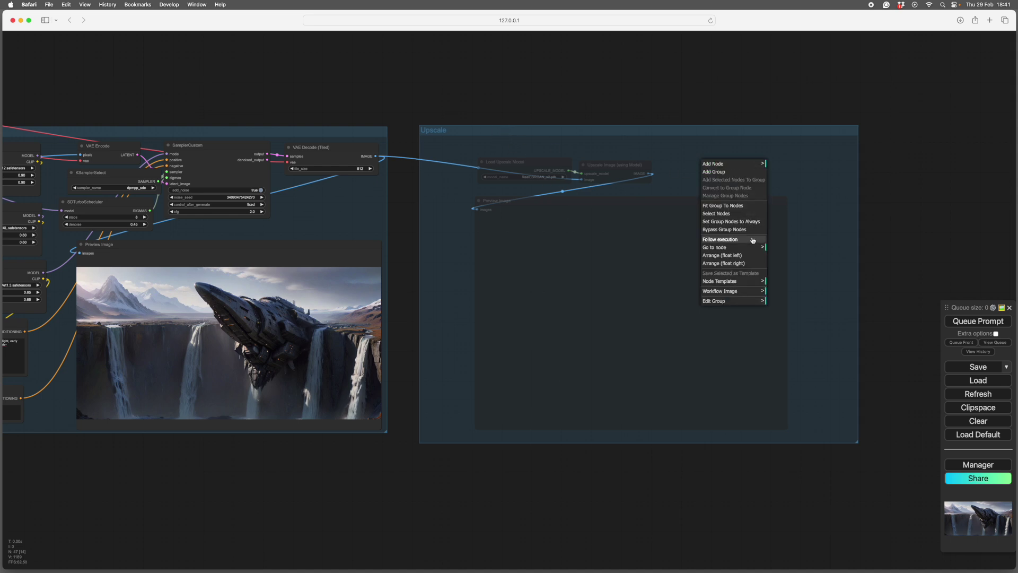
pyautogui.click(722, 255)
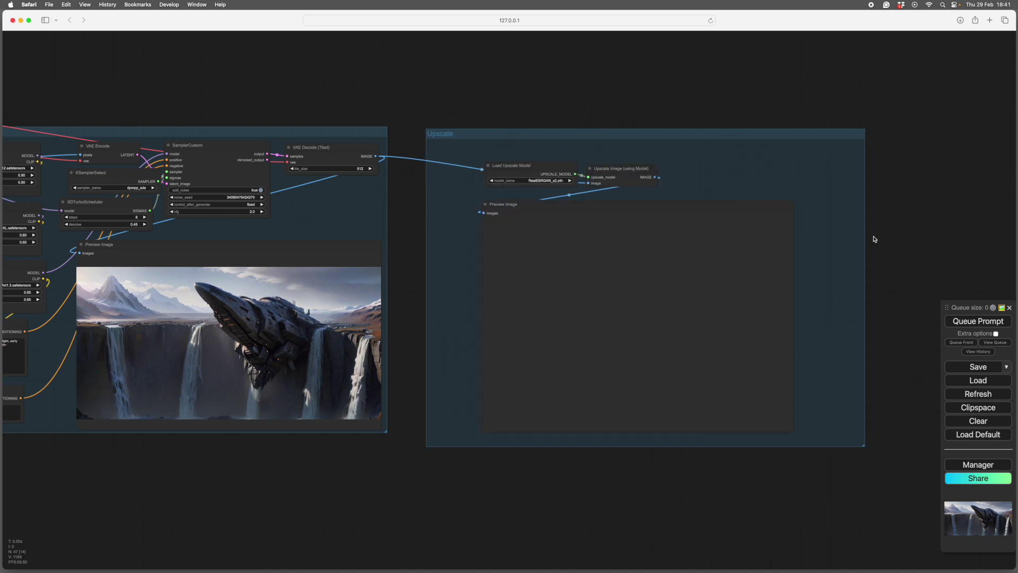
pyautogui.moveTo(914, 219); pyautogui.dragTo(907, 213)
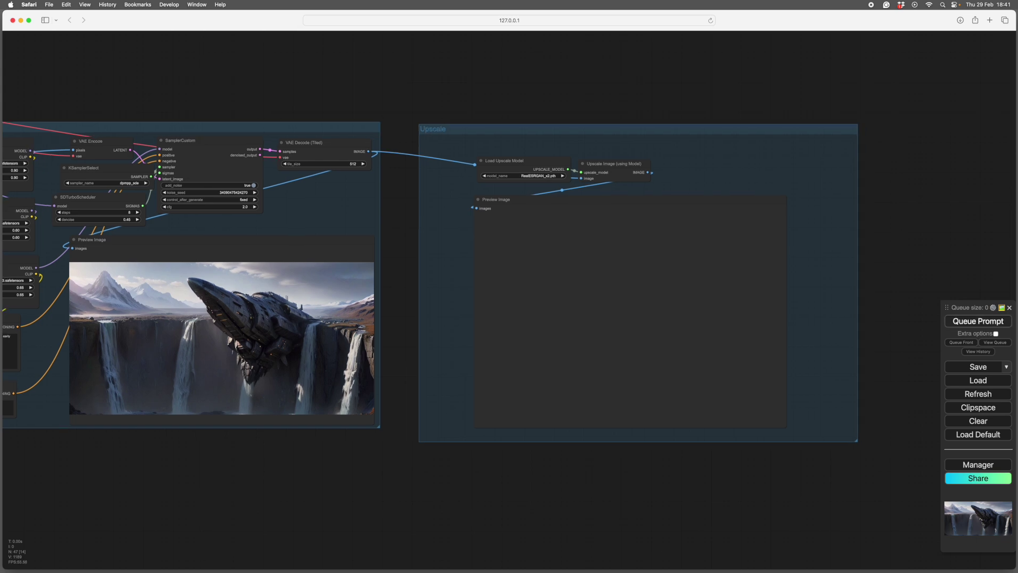
pyautogui.click(977, 322)
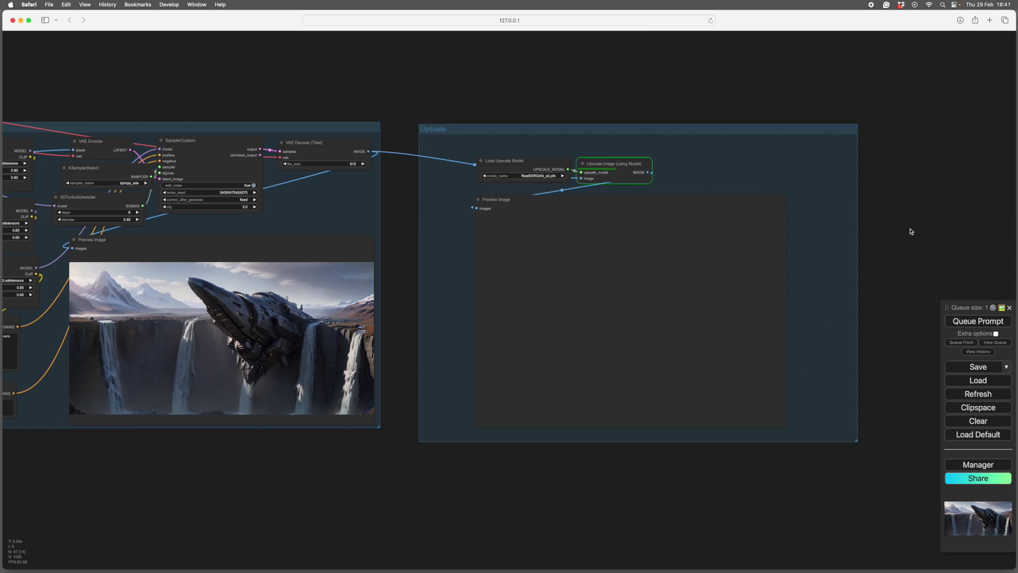
pyautogui.scroll(5, 732, 477)
pyautogui.scroll(-1, 880, 372)
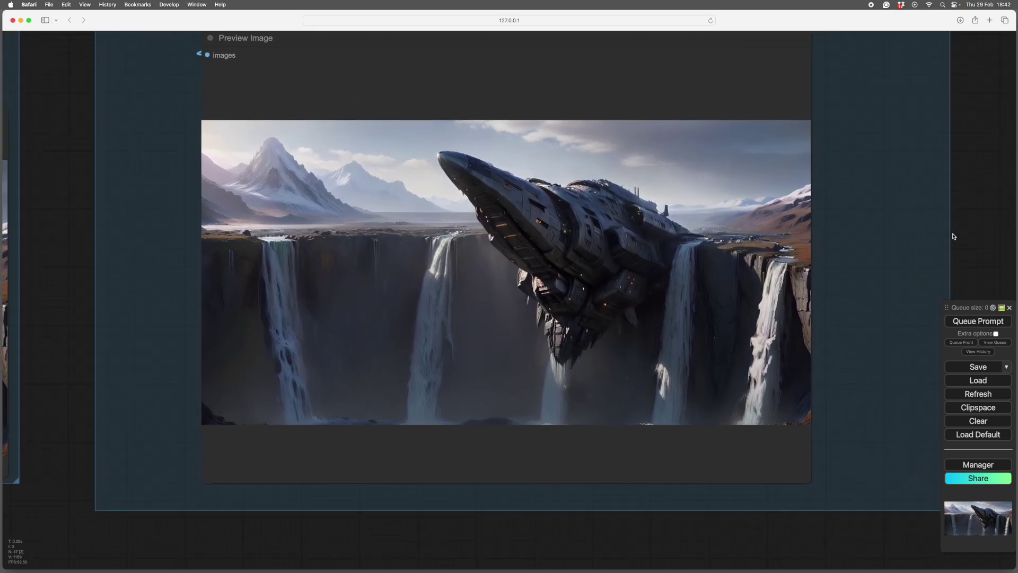
pyautogui.scroll(2, 963, 233)
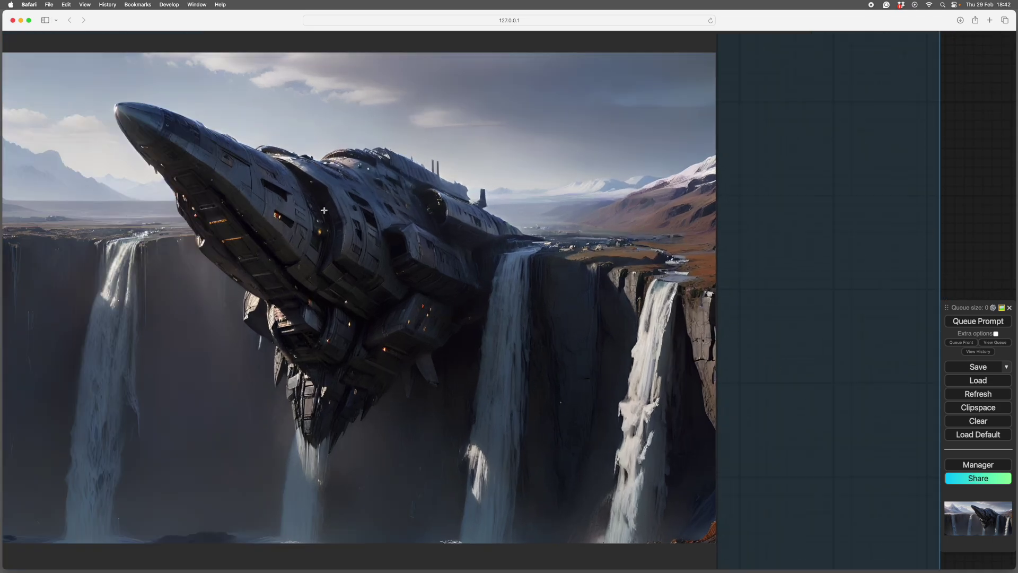
pyautogui.scroll(-2, 820, 229)
pyautogui.scroll(-5, 820, 229)
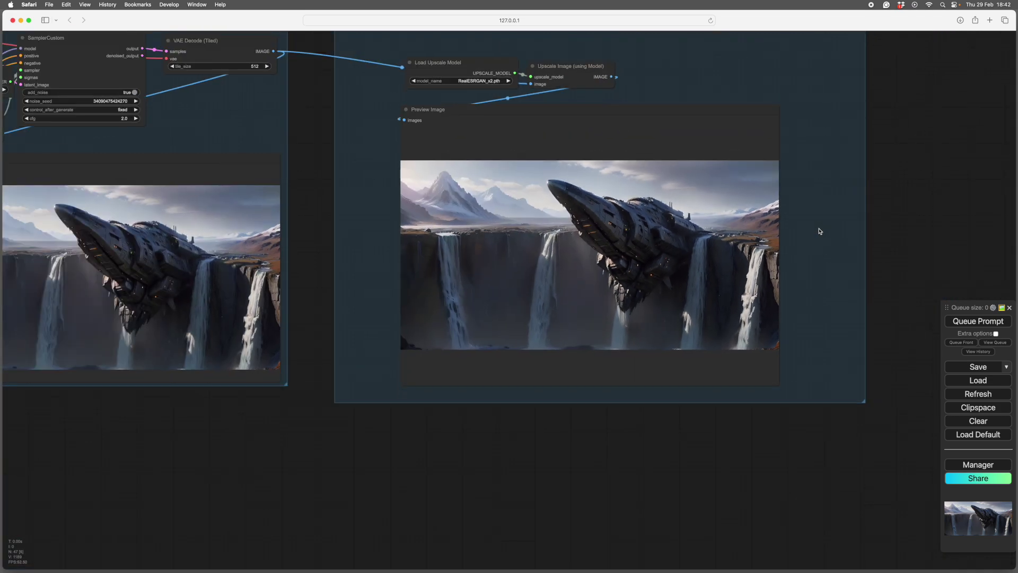
pyautogui.moveTo(592, 525); pyautogui.dragTo(807, 513)
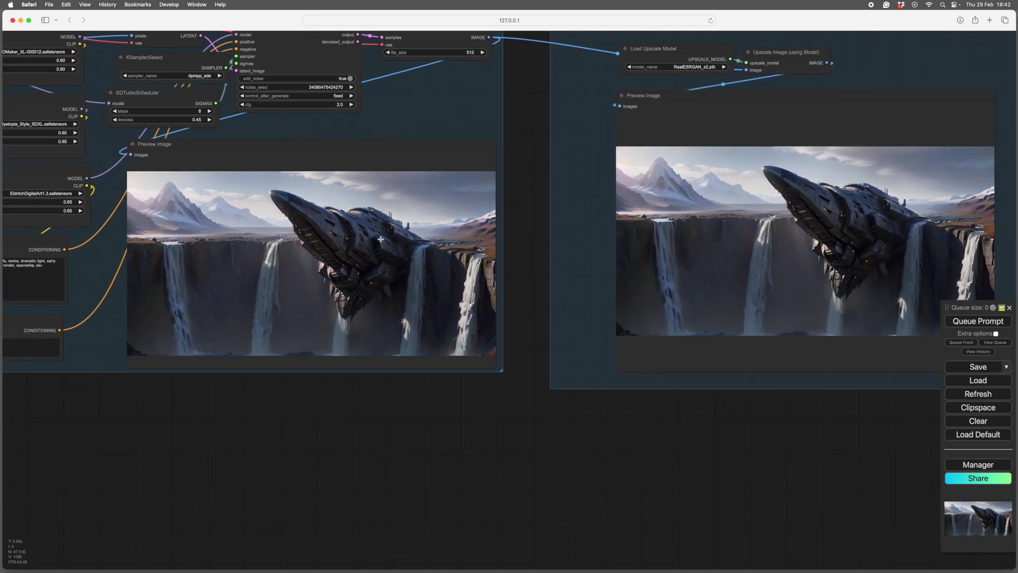
pyautogui.moveTo(645, 491); pyautogui.dragTo(418, 571)
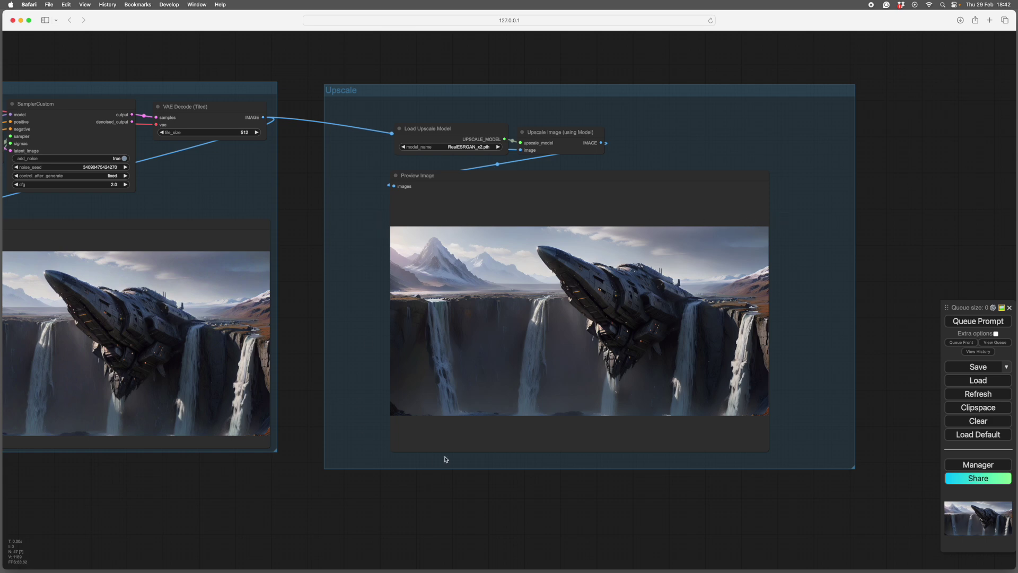
pyautogui.moveTo(603, 512); pyautogui.dragTo(572, 525)
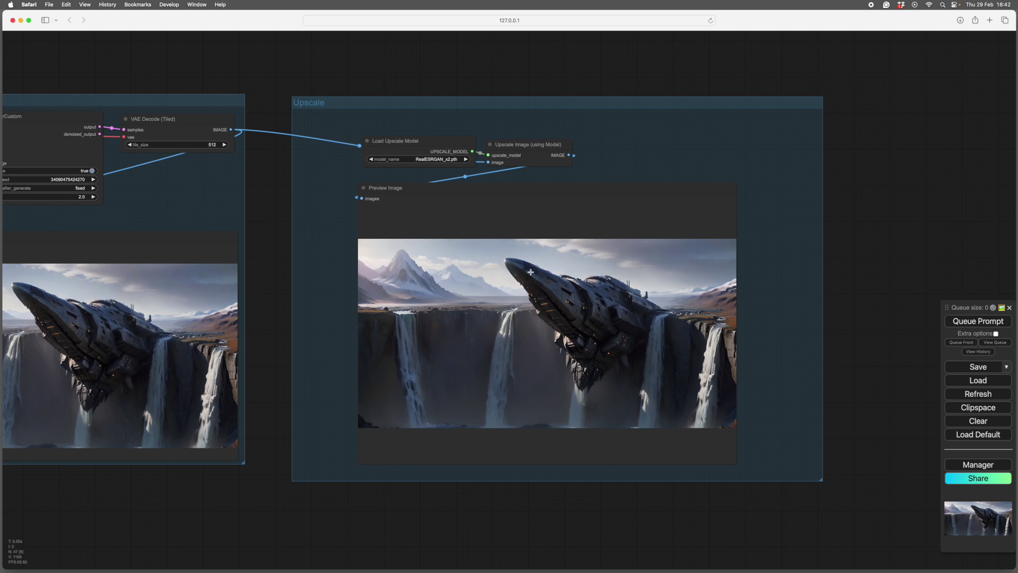
pyautogui.hscroll(-3, 545, 389)
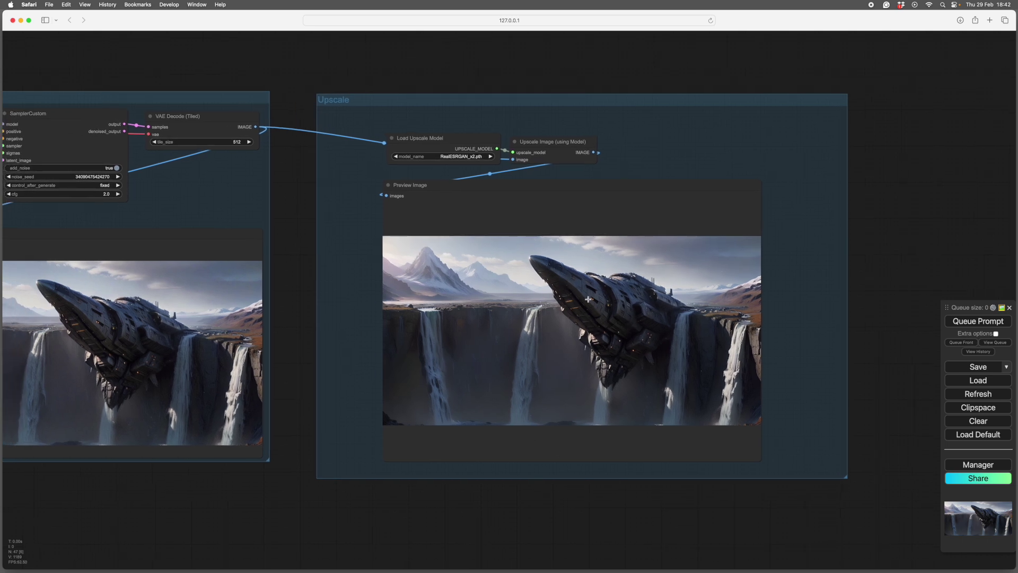
pyautogui.scroll(-2, 597, 477)
pyautogui.scroll(-3, 597, 482)
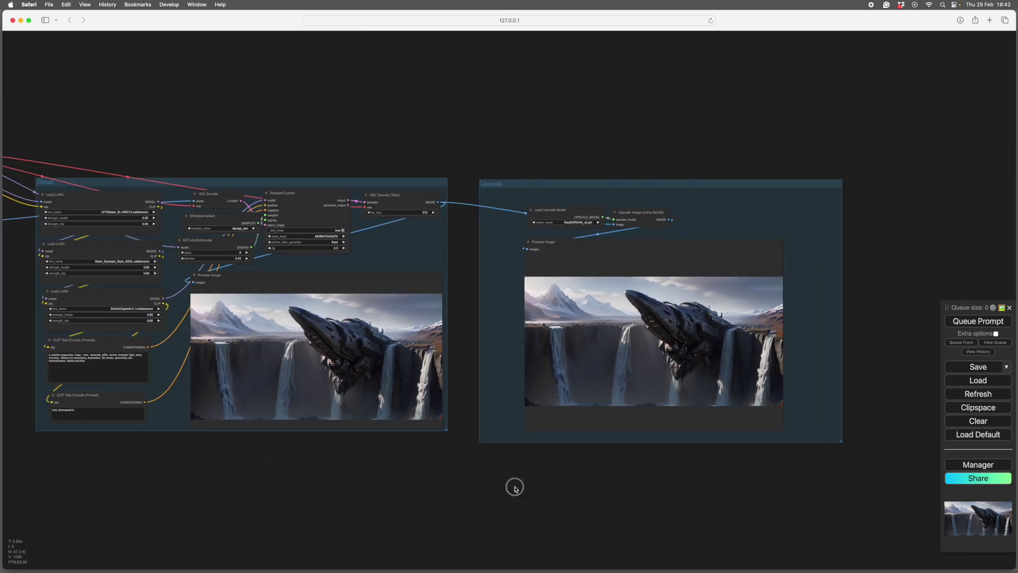
pyautogui.scroll(-2, 517, 487)
pyautogui.hscroll(-5, 636, 462)
pyautogui.hscroll(-5, 581, 462)
pyautogui.hscroll(-5, 483, 453)
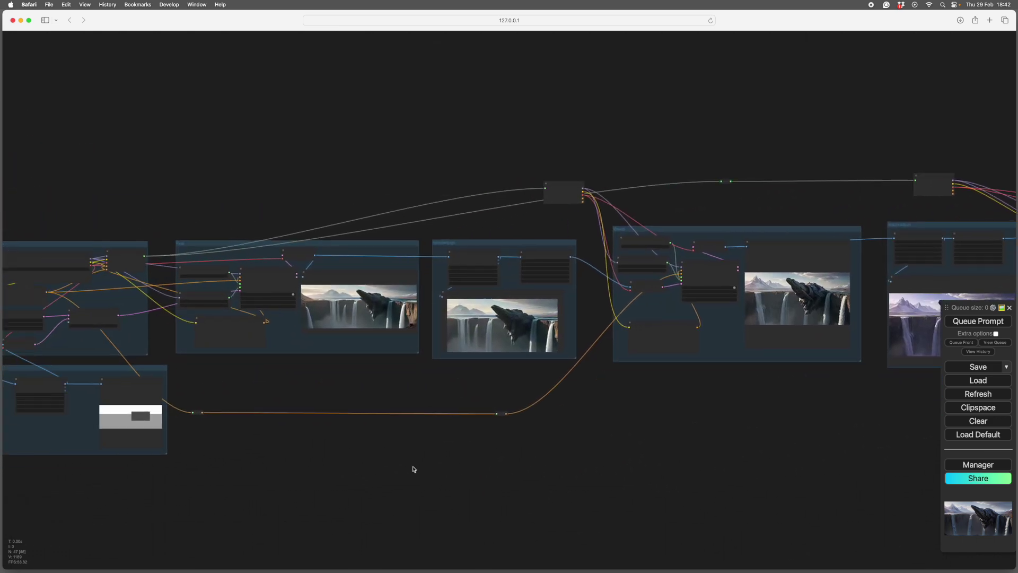
pyautogui.hscroll(-5, 668, 450)
pyautogui.scroll(1, 660, 432)
pyautogui.scroll(2, 643, 437)
pyautogui.scroll(3, 526, 415)
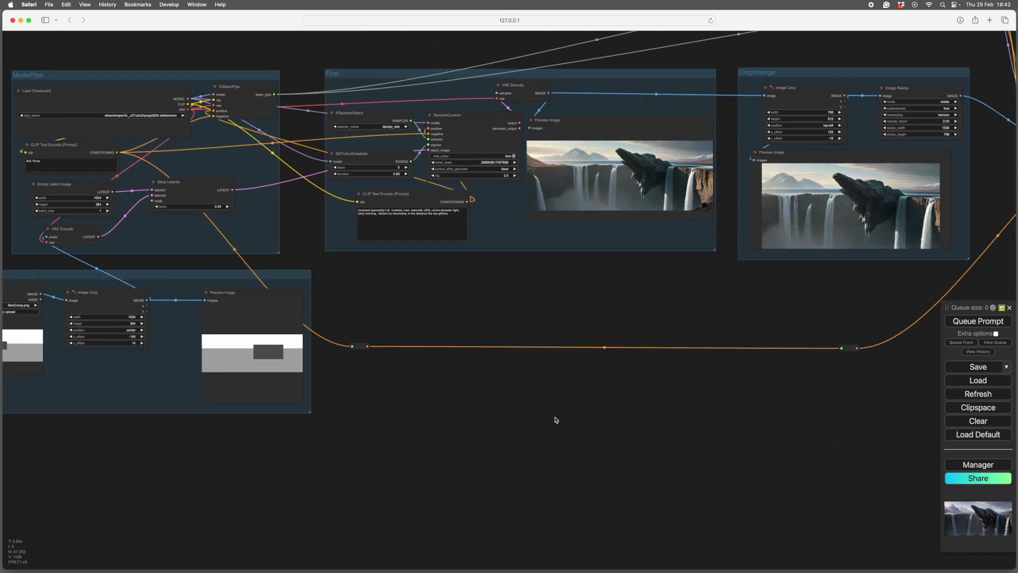
pyautogui.scroll(2, 526, 416)
pyautogui.hscroll(-2, 682, 405)
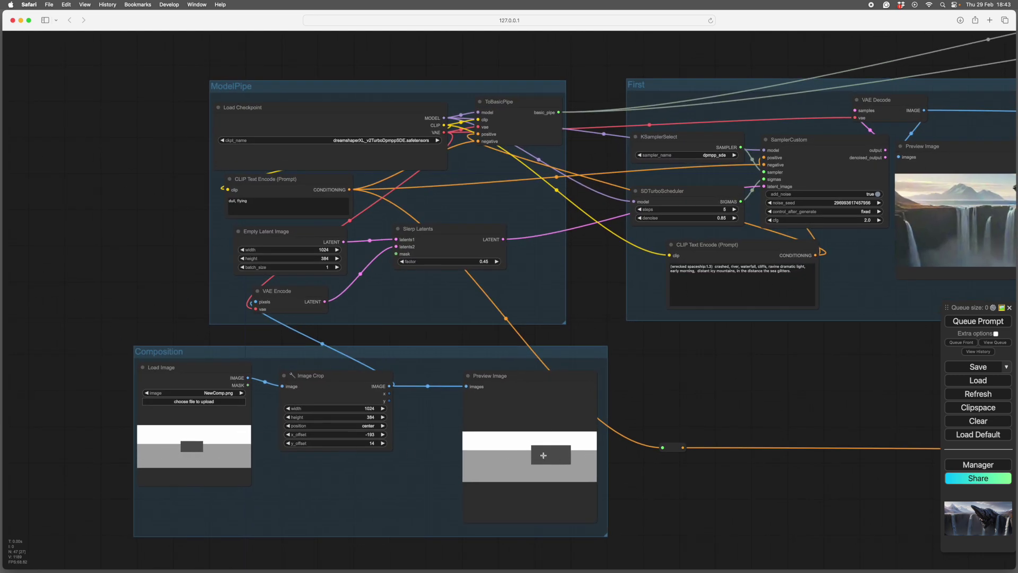
pyautogui.scroll(3, 659, 387)
pyautogui.hscroll(1, 659, 387)
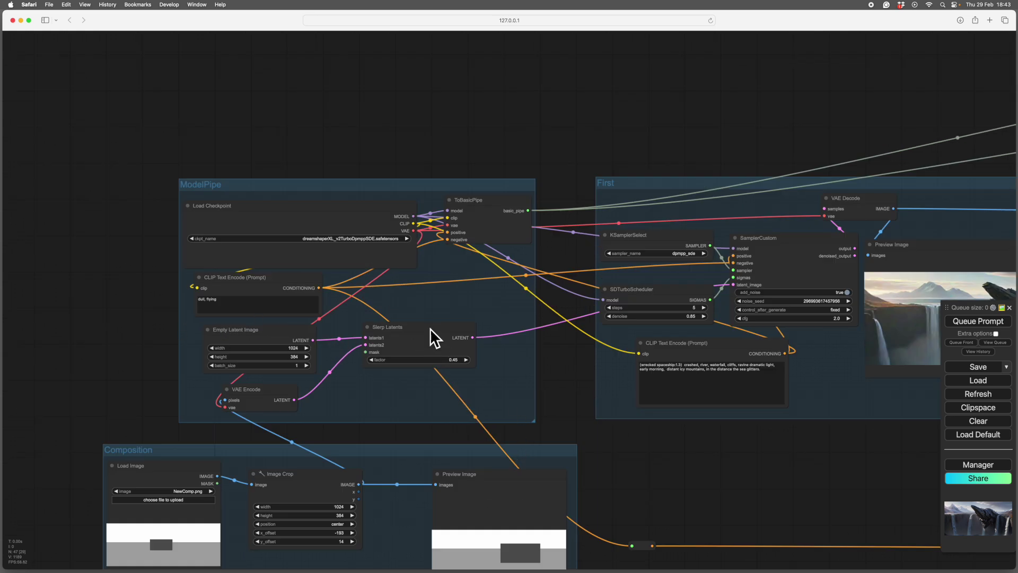
pyautogui.moveTo(427, 328); pyautogui.dragTo(425, 332)
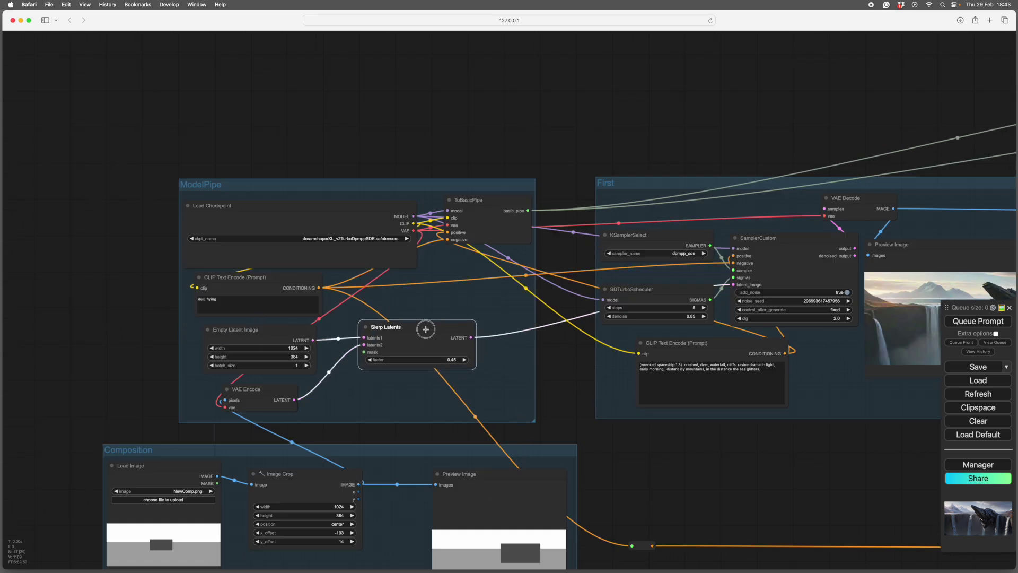
pyautogui.hscroll(5, 422, 330)
pyautogui.hscroll(4, 370, 479)
pyautogui.scroll(1, 426, 509)
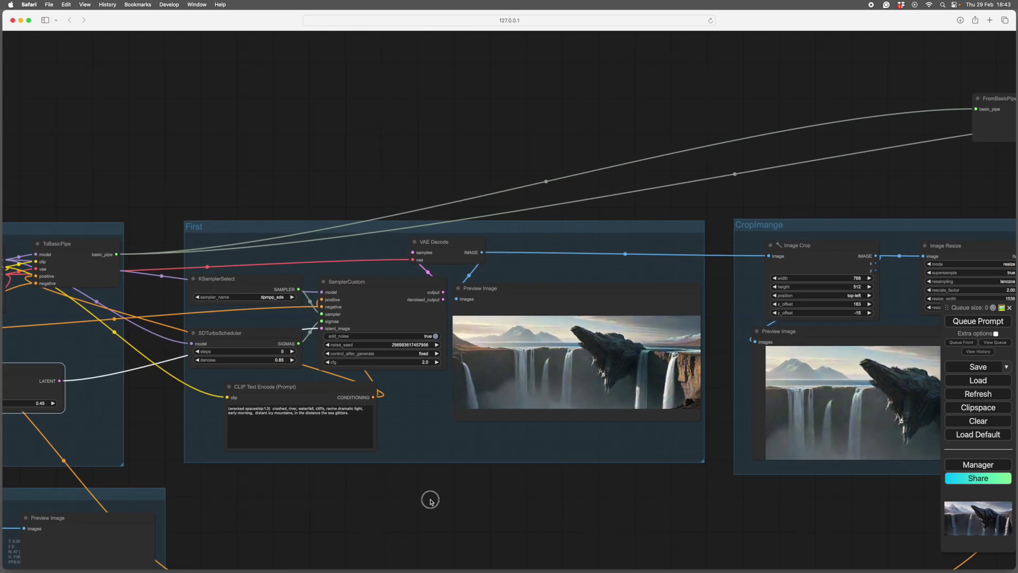
pyautogui.hscroll(-2, 427, 509)
pyautogui.hscroll(-3, 459, 495)
pyautogui.hscroll(5, 570, 484)
pyautogui.hscroll(3, 319, 479)
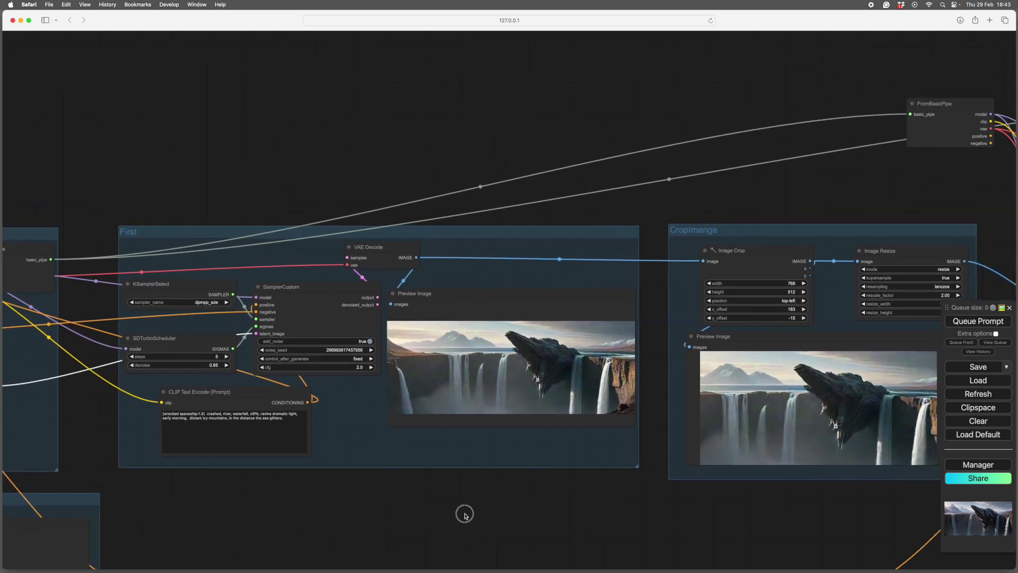
pyautogui.hscroll(2, 456, 520)
pyautogui.scroll(2, 457, 520)
pyautogui.scroll(-2, 485, 522)
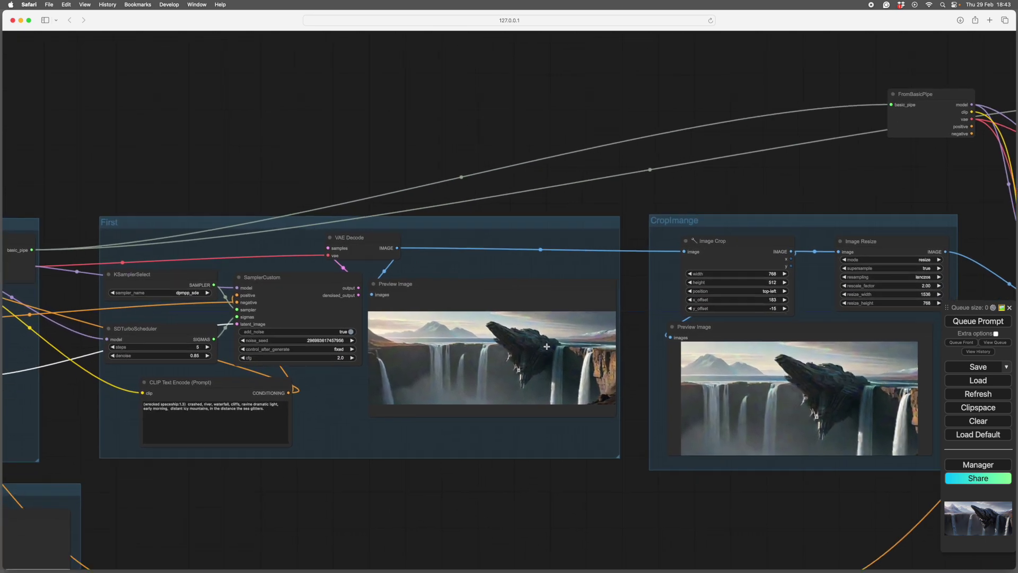
pyautogui.scroll(3, 366, 506)
pyautogui.scroll(2, 454, 536)
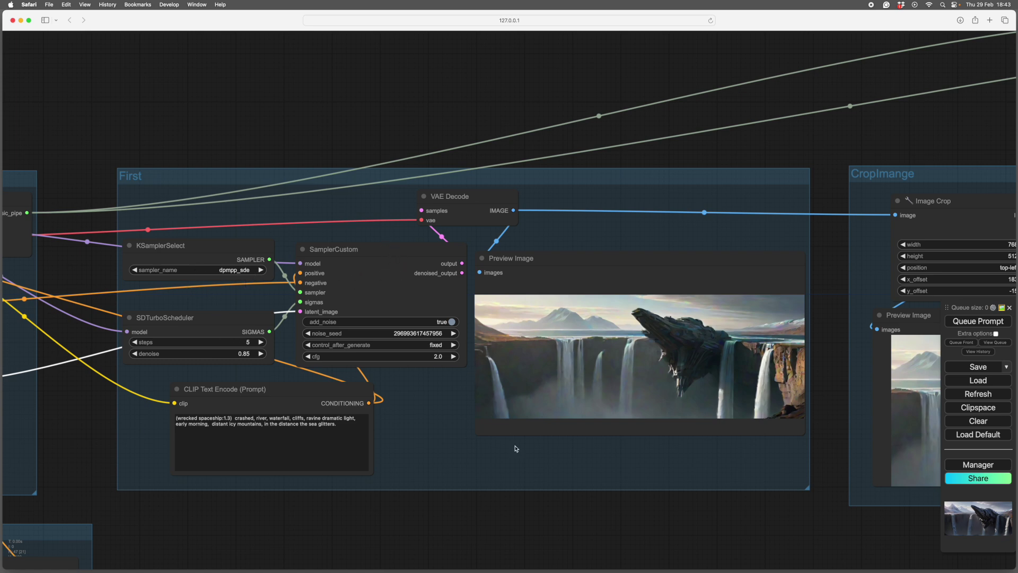
pyautogui.moveTo(571, 532)
pyautogui.mouseDown()
pyautogui.moveTo(430, 506)
pyautogui.moveTo(513, 511)
pyautogui.mouseUp()
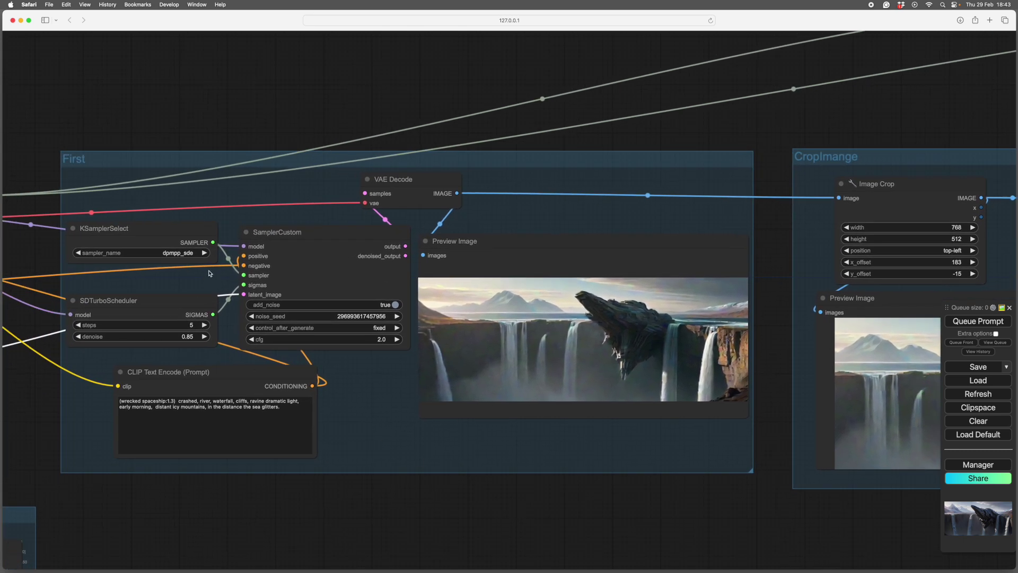
pyautogui.moveTo(607, 518); pyautogui.dragTo(605, 519)
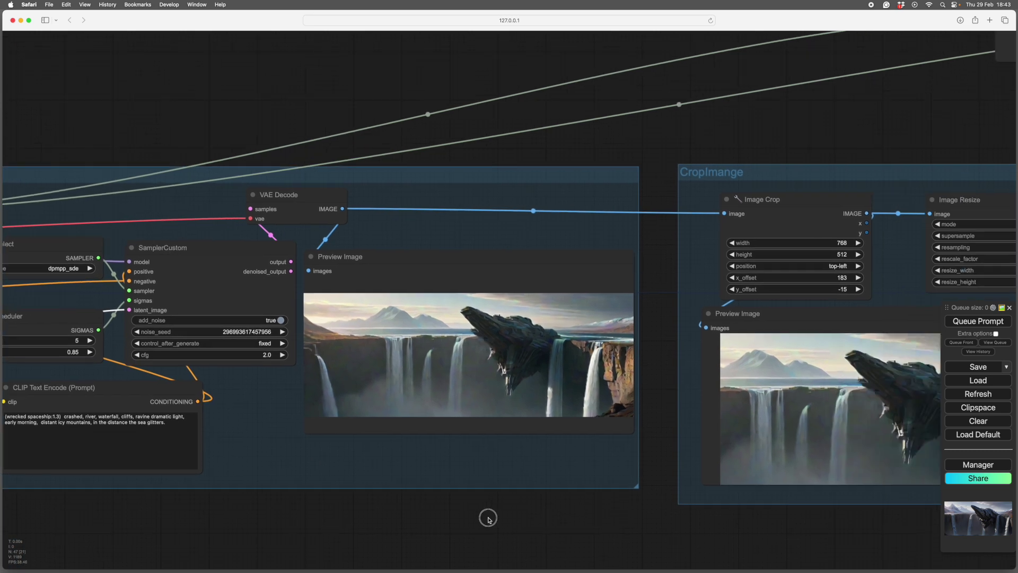
pyautogui.moveTo(633, 511); pyautogui.dragTo(489, 512)
pyautogui.moveTo(589, 509); pyautogui.dragTo(482, 488)
pyautogui.moveTo(682, 517); pyautogui.dragTo(352, 467)
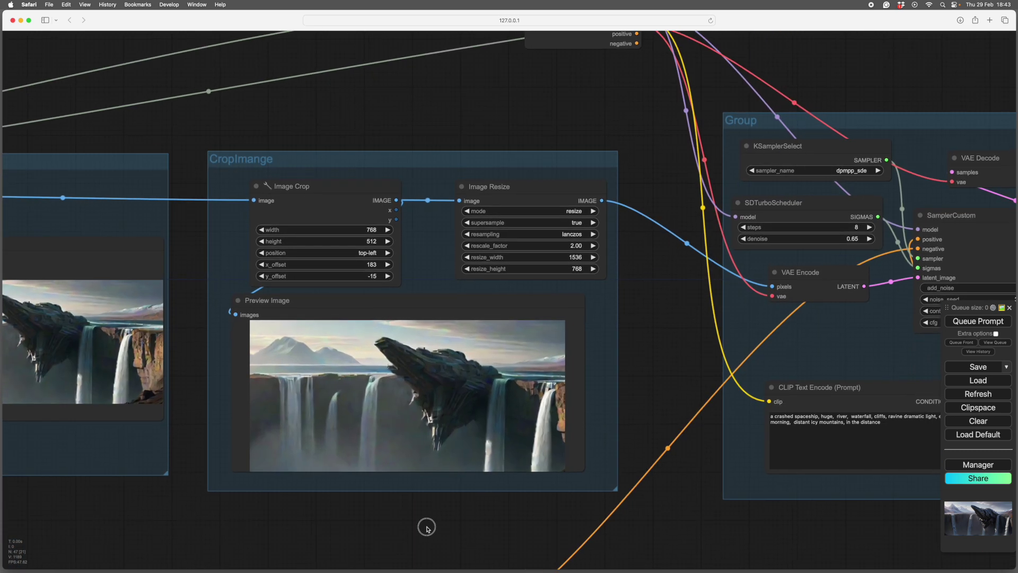
pyautogui.moveTo(426, 527); pyautogui.dragTo(425, 530)
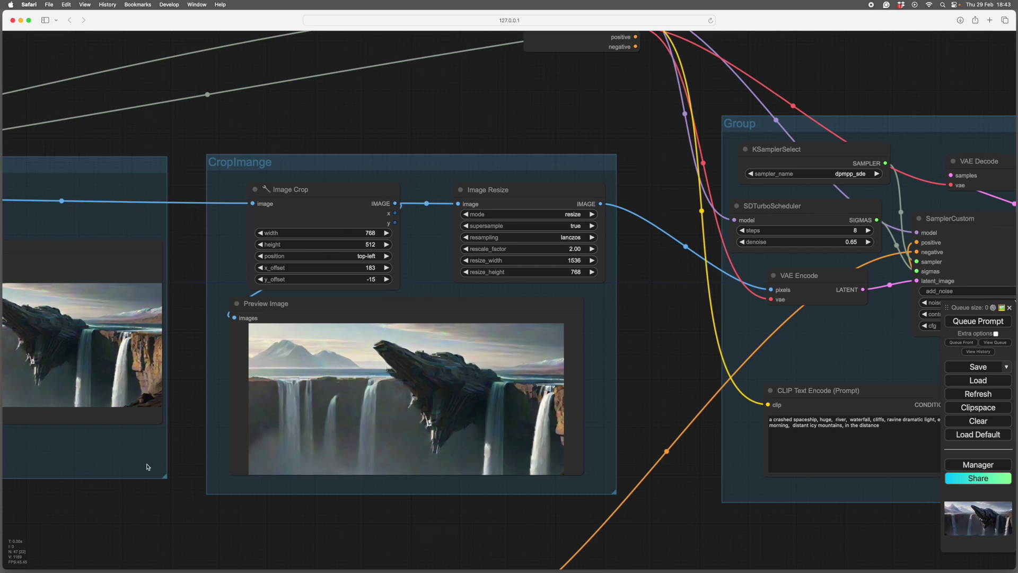
pyautogui.moveTo(175, 506)
pyautogui.mouseDown()
pyautogui.moveTo(212, 525)
pyautogui.moveTo(436, 389)
pyautogui.mouseUp()
pyautogui.hscroll(10, 429, 338)
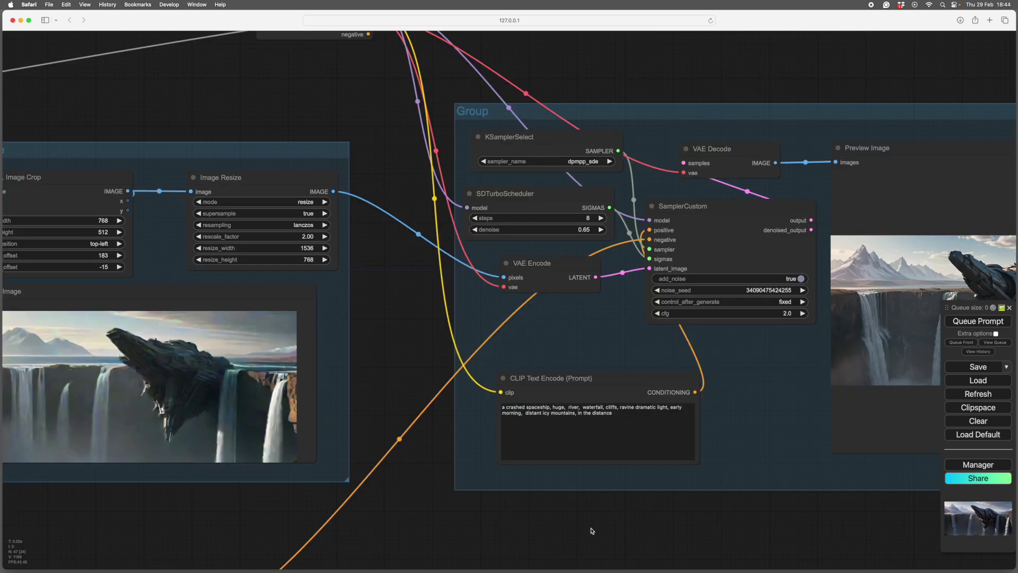
pyautogui.hscroll(4, 597, 530)
pyautogui.hscroll(1, 371, 443)
pyautogui.moveTo(548, 435); pyautogui.dragTo(589, 517)
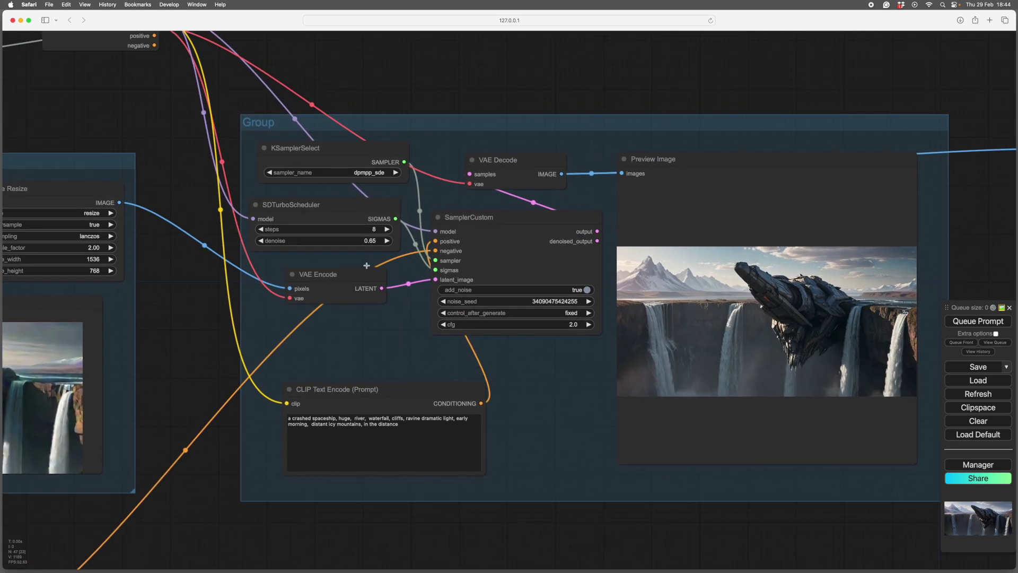
pyautogui.hscroll(2, 511, 528)
pyautogui.moveTo(347, 535); pyautogui.dragTo(402, 544)
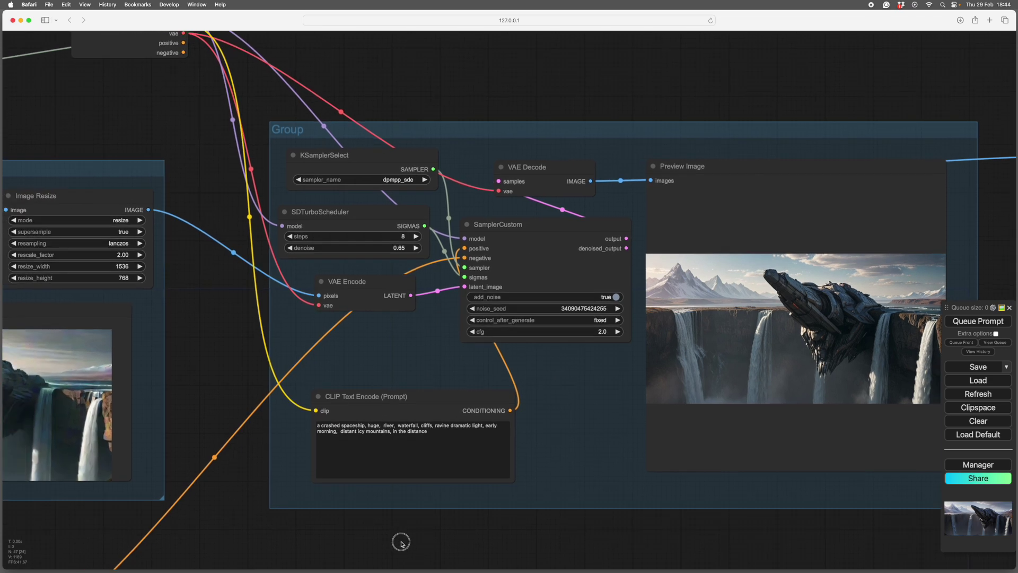
pyautogui.hscroll(-4, 382, 366)
pyautogui.hscroll(-3, 517, 358)
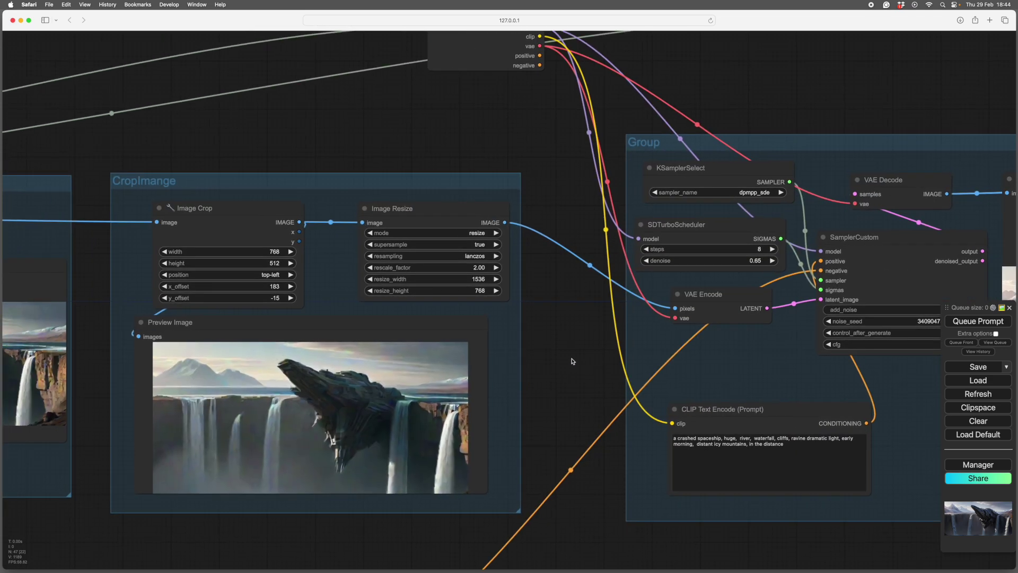
pyautogui.moveTo(94, 383); pyautogui.dragTo(484, 402)
pyautogui.hscroll(-1, 502, 370)
pyautogui.hscroll(6, 334, 366)
pyautogui.hscroll(7, 538, 342)
pyautogui.hscroll(5, 708, 109)
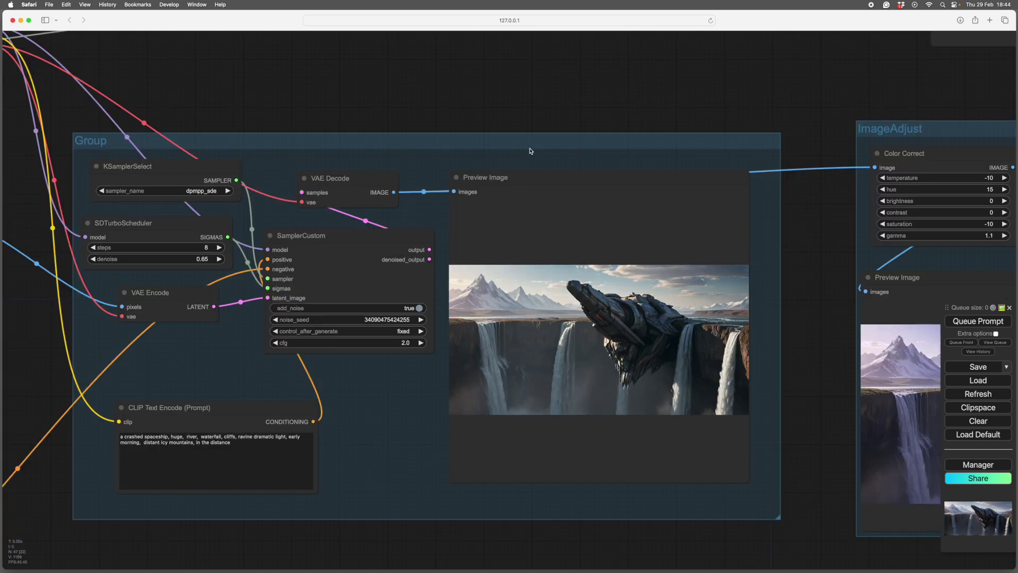
pyautogui.hscroll(1, 800, 325)
pyautogui.hscroll(2, 779, 324)
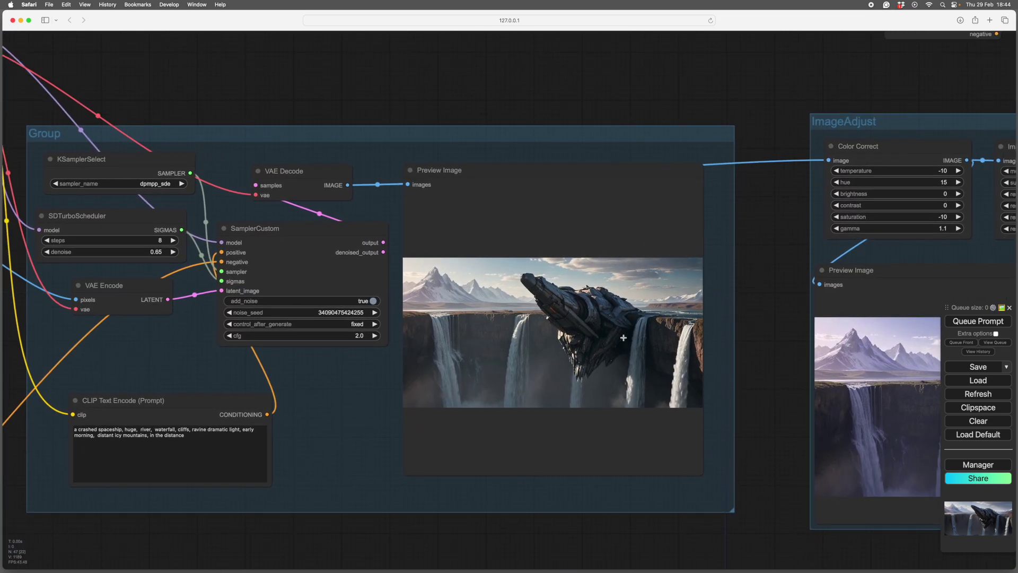
pyautogui.hscroll(1, 715, 360)
pyautogui.hscroll(9, 462, 362)
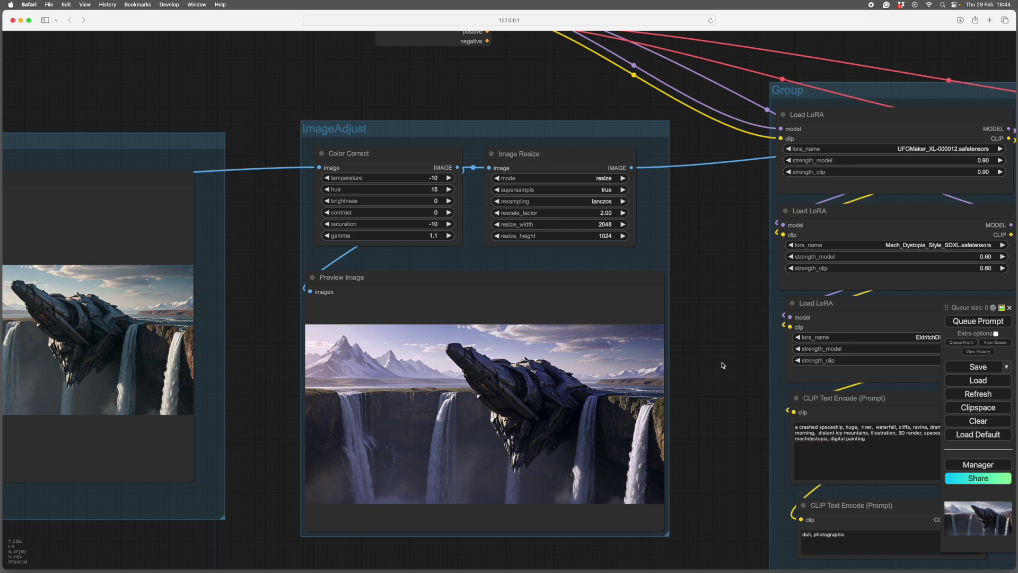
pyautogui.hscroll(10, 725, 365)
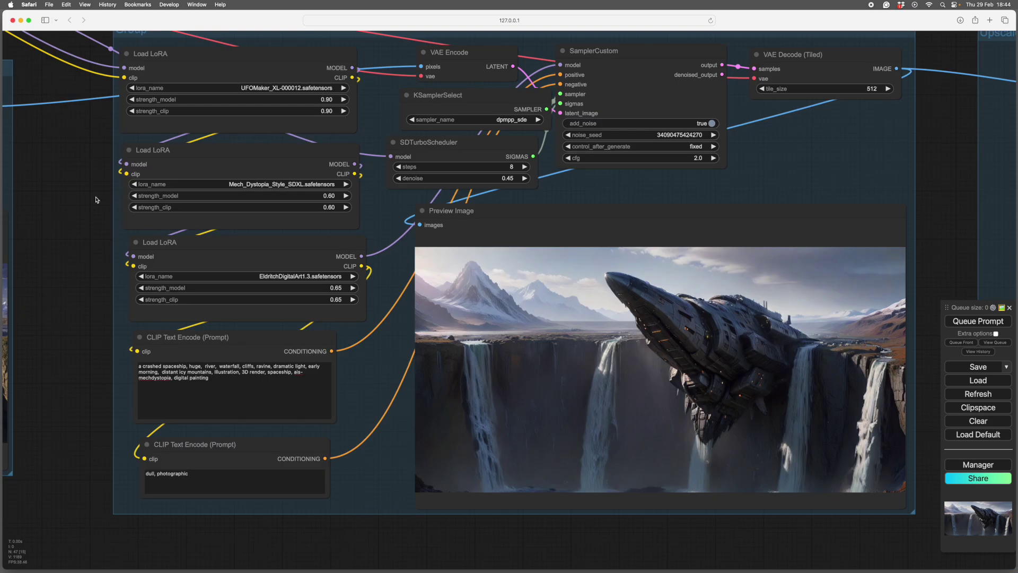
pyautogui.moveTo(96, 199); pyautogui.dragTo(341, 276)
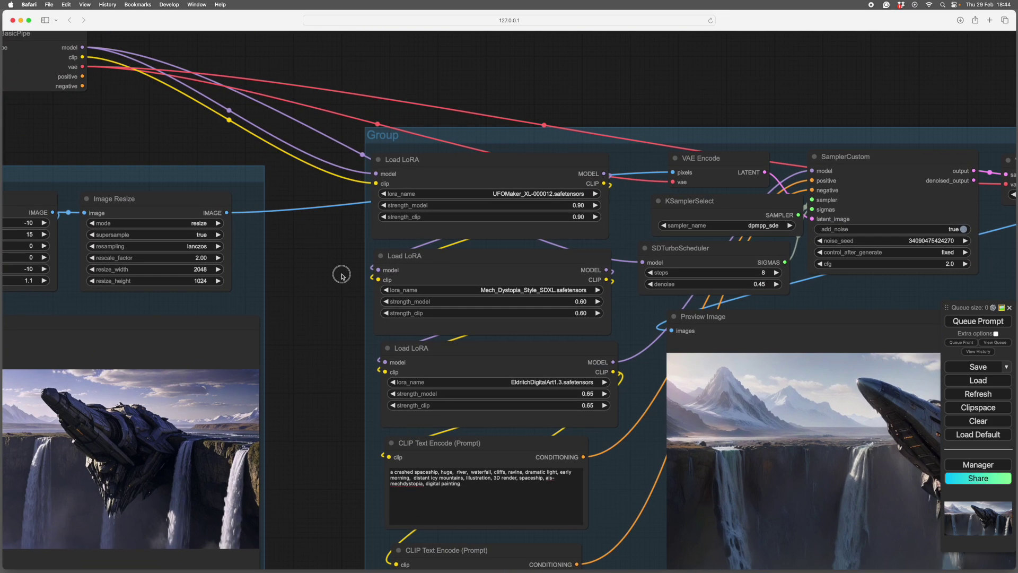
pyautogui.hscroll(4, 336, 263)
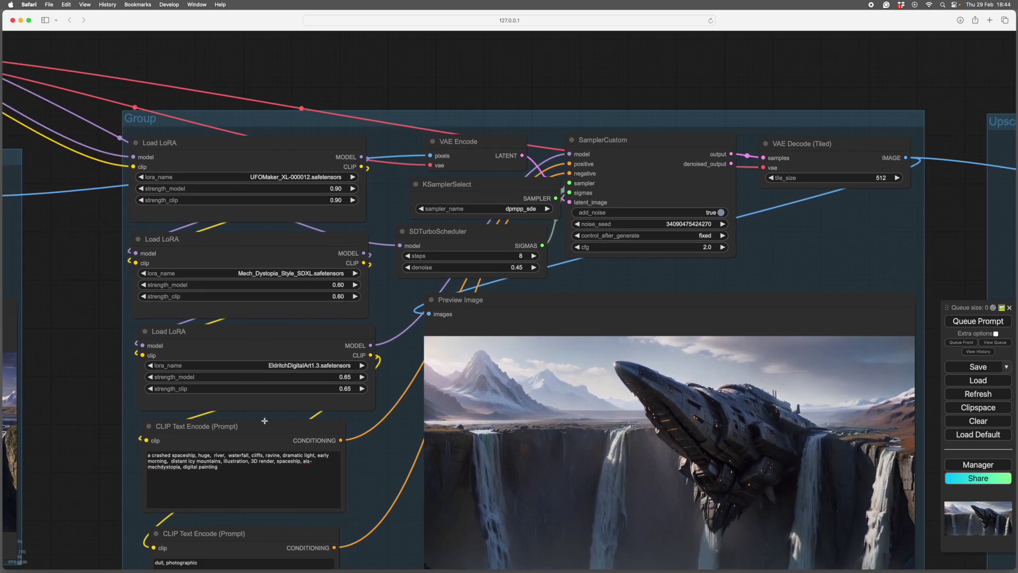
pyautogui.scroll(-5, 98, 485)
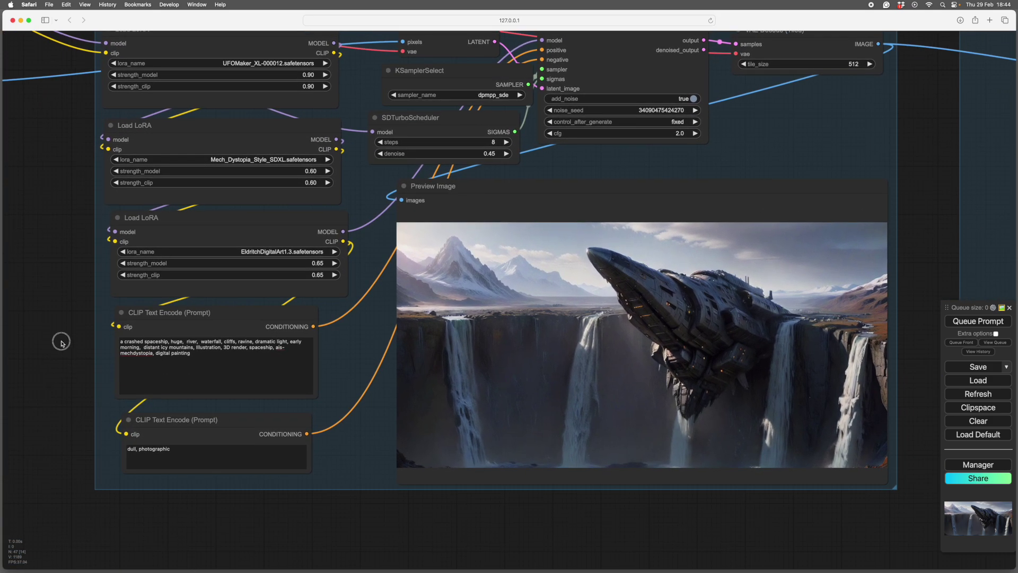
pyautogui.scroll(2, 56, 374)
pyautogui.scroll(-2, 439, 293)
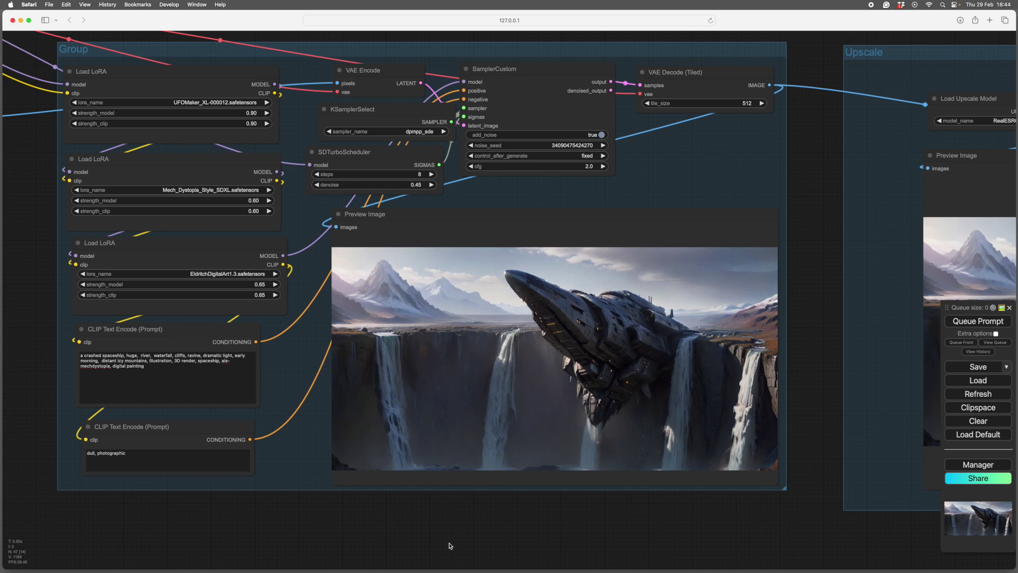
pyautogui.hscroll(1, 466, 532)
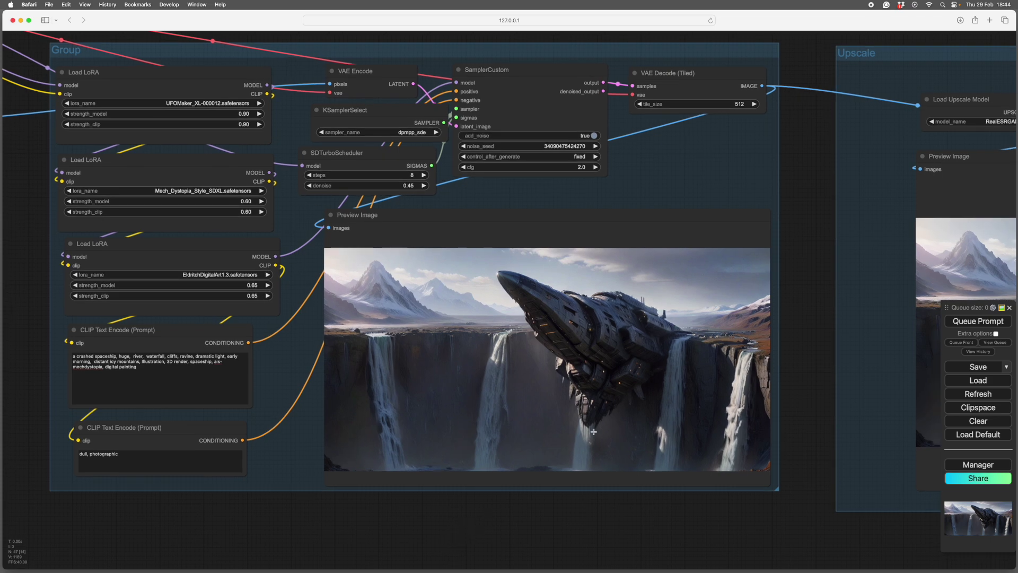
pyautogui.scroll(-2, 517, 530)
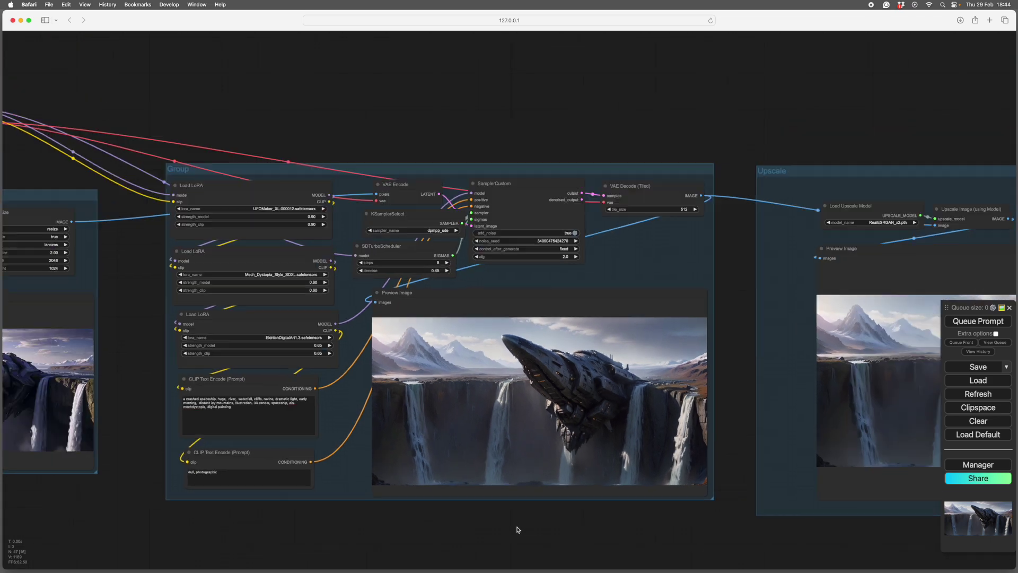
pyautogui.scroll(1, 518, 536)
pyautogui.hscroll(10, 352, 502)
pyautogui.hscroll(5, 466, 518)
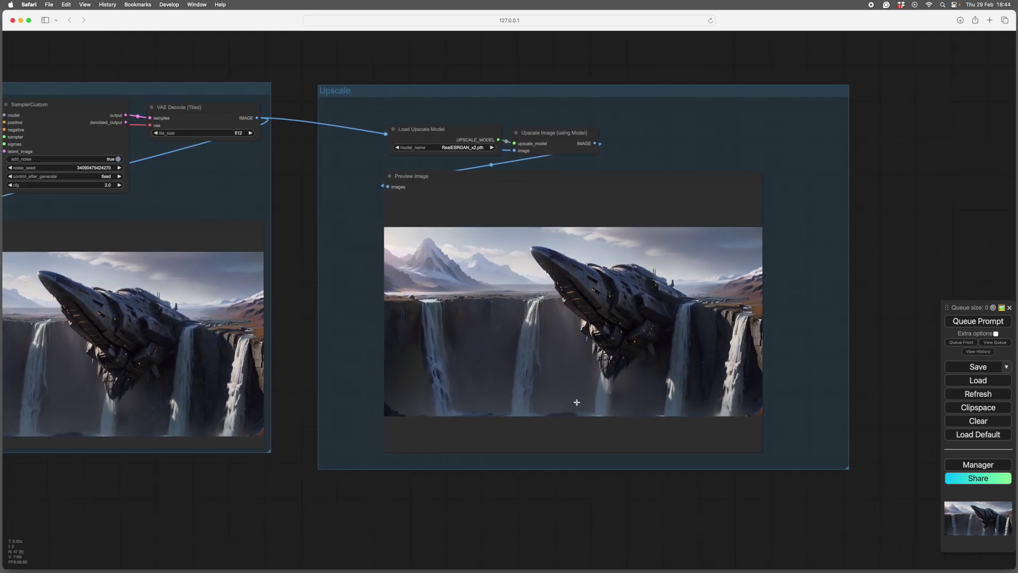
pyautogui.scroll(1, 520, 497)
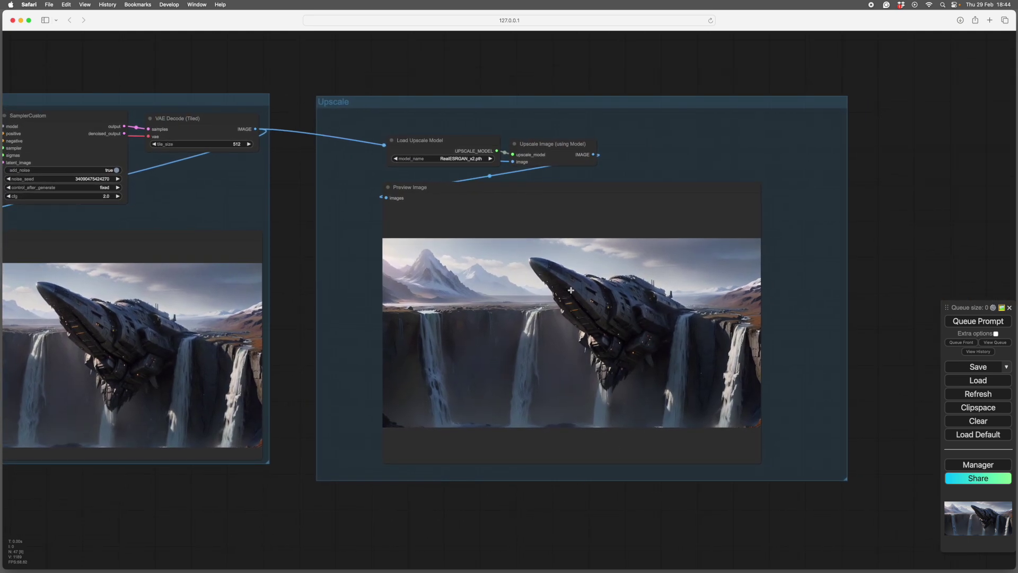
pyautogui.scroll(8, 908, 217)
pyautogui.scroll(5, 829, 443)
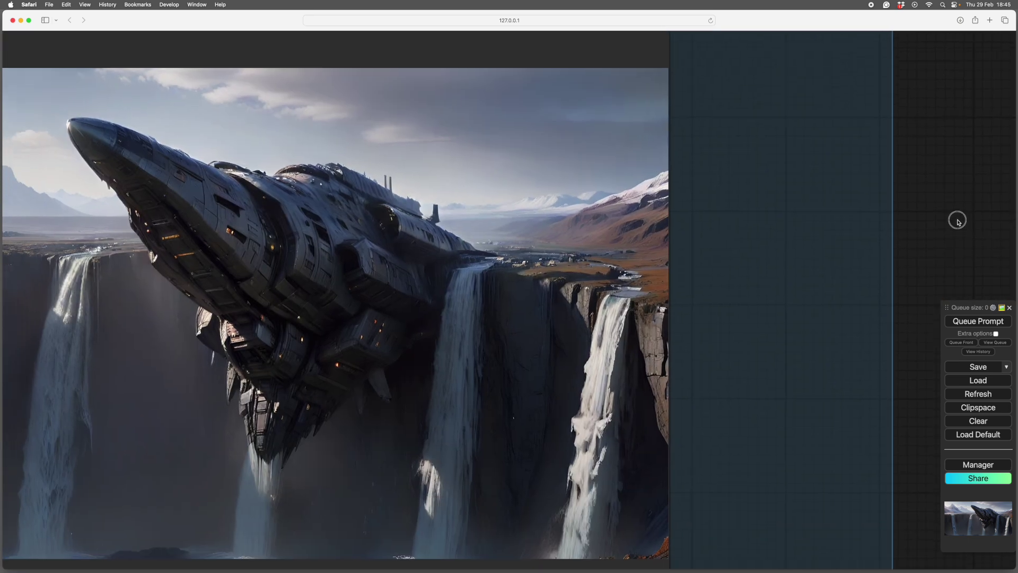
pyautogui.hscroll(4, 966, 212)
pyautogui.hscroll(-8, 732, 421)
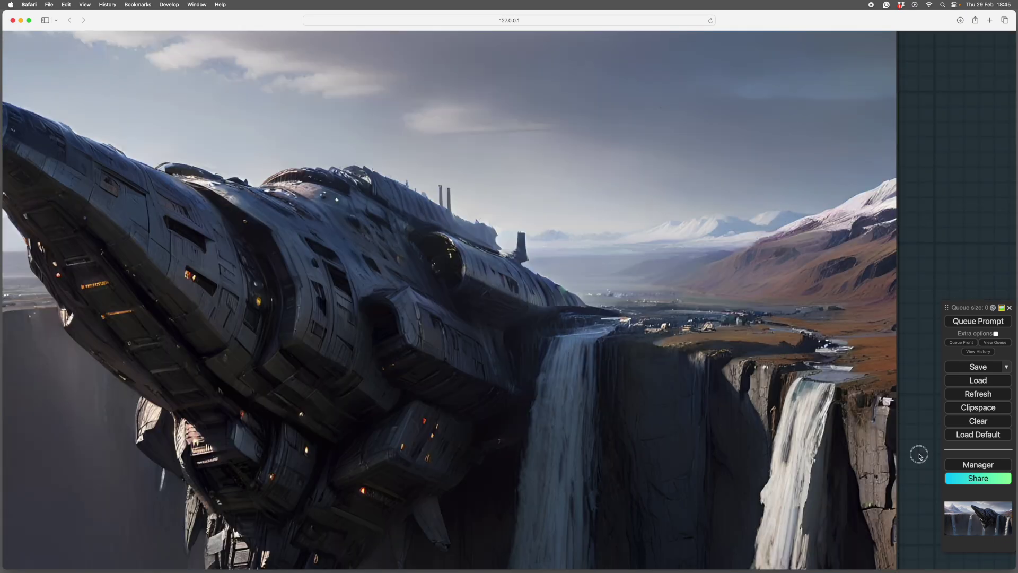
pyautogui.scroll(-2, 919, 457)
pyautogui.scroll(-5, 576, 483)
pyautogui.scroll(-2, 548, 514)
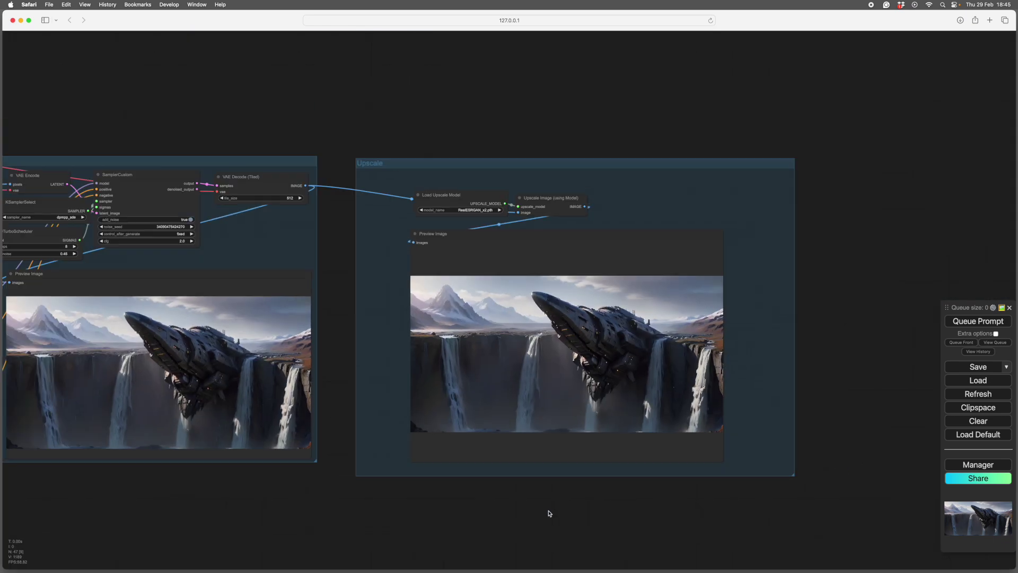
pyautogui.scroll(-2, 392, 536)
pyautogui.scroll(-5, 564, 371)
pyautogui.scroll(-1, 564, 371)
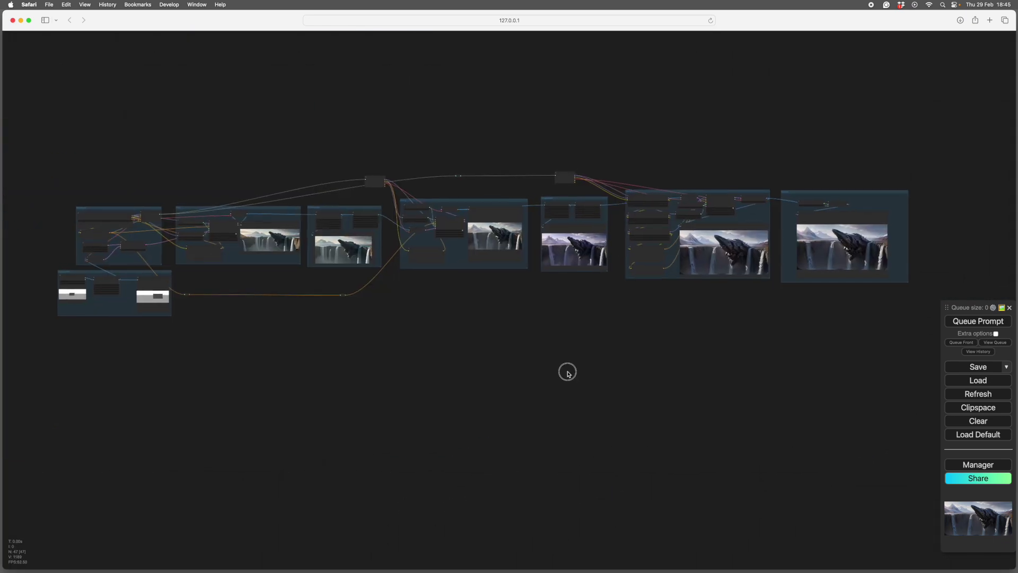
pyautogui.scroll(1, 567, 373)
pyautogui.scroll(1, 562, 368)
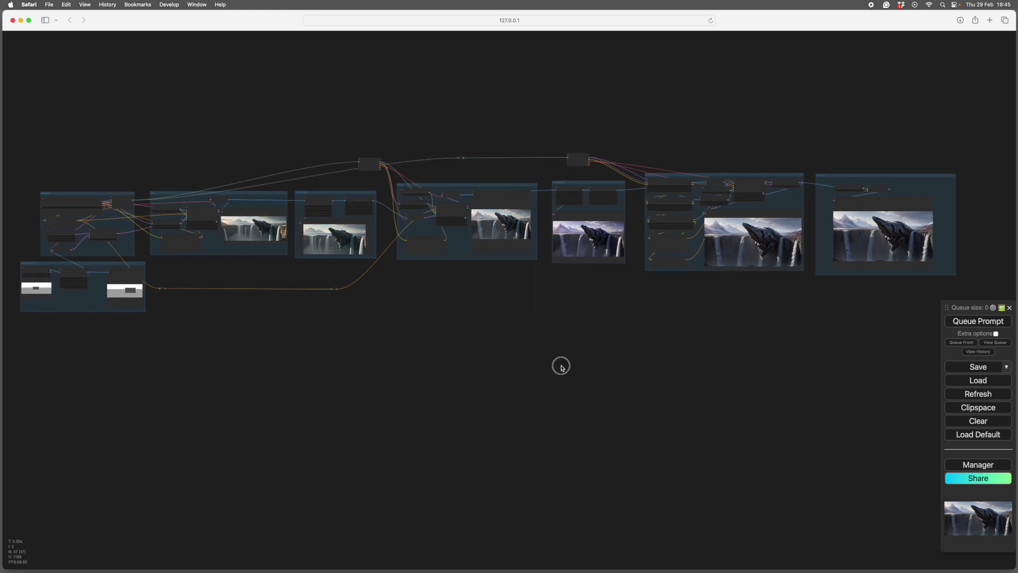
pyautogui.scroll(1, 569, 371)
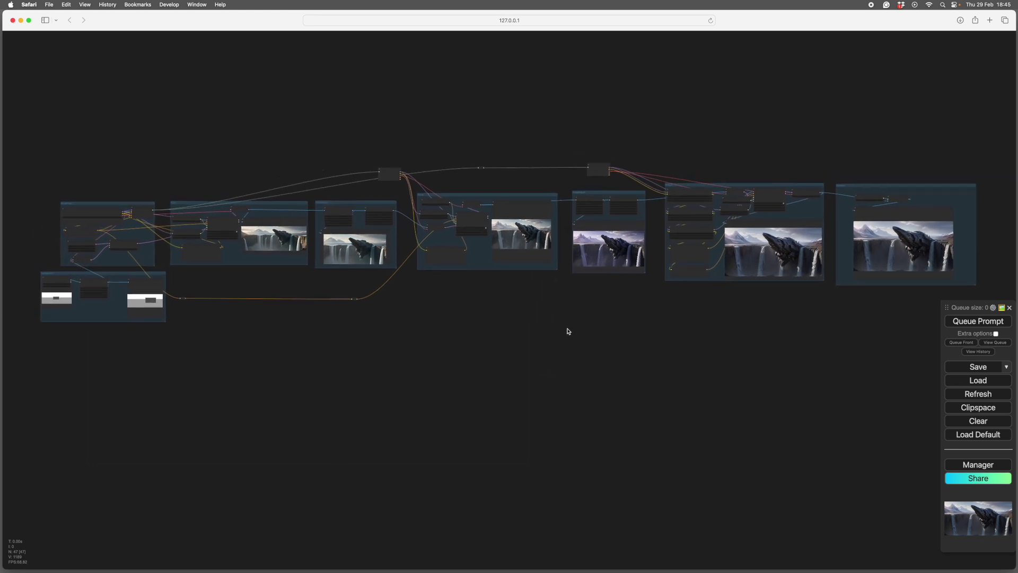